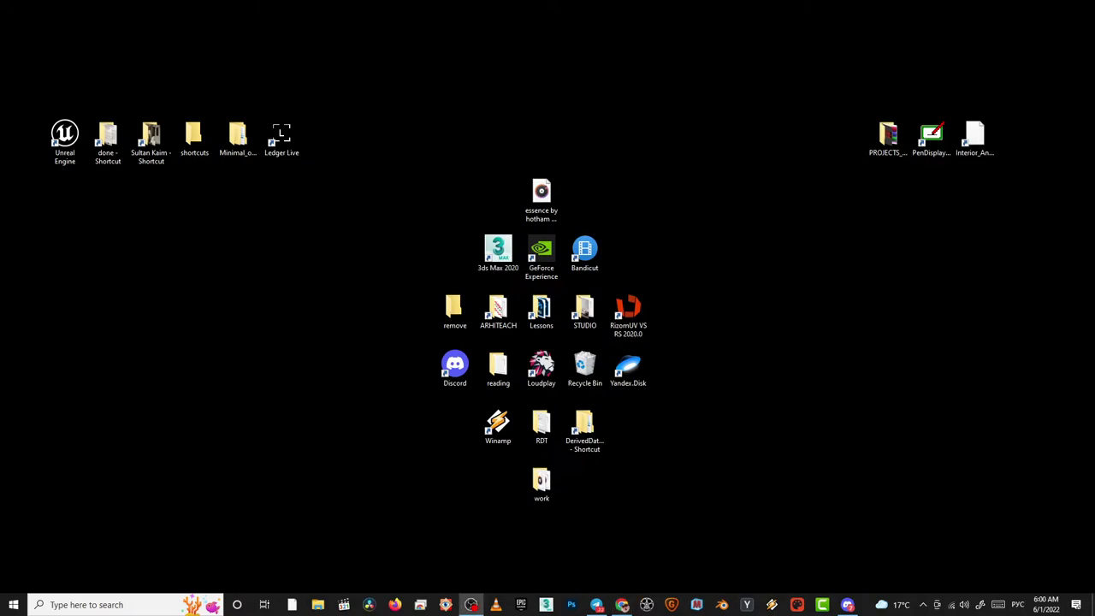
- Switch to Unreal Engine and orbit and fly the camera around the living room
left_click(470, 605)
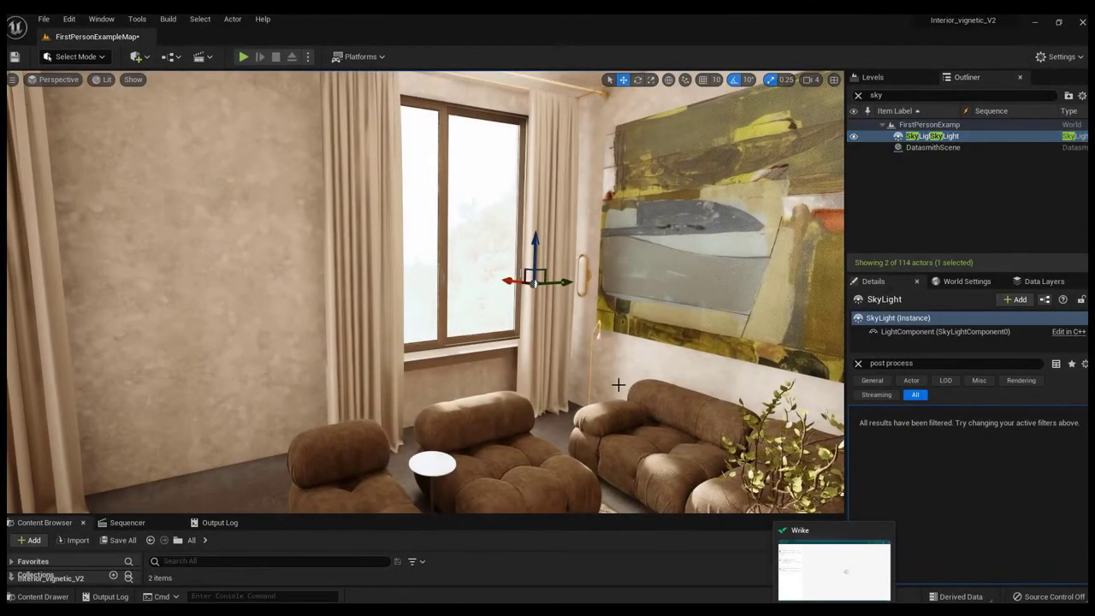
mouse_move(617, 385)
right_mouse_down()
mouse_move(770, 389)
mouse_move(671, 389)
right_mouse_up()
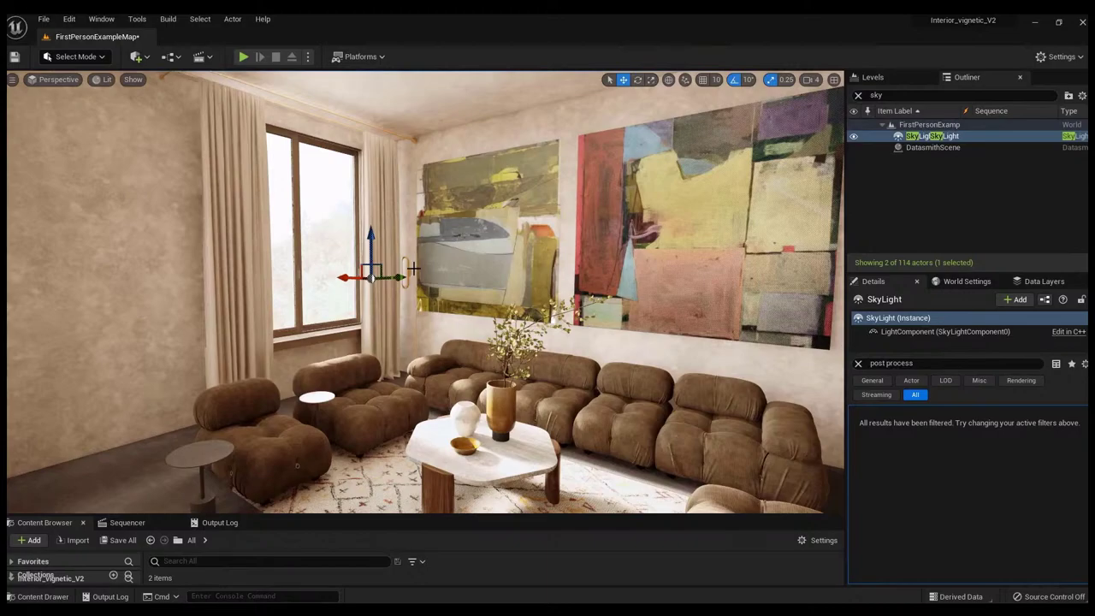
mouse_move(413, 269)
right_mouse_down()
mouse_move(360, 272)
mouse_move(423, 272)
right_mouse_up()
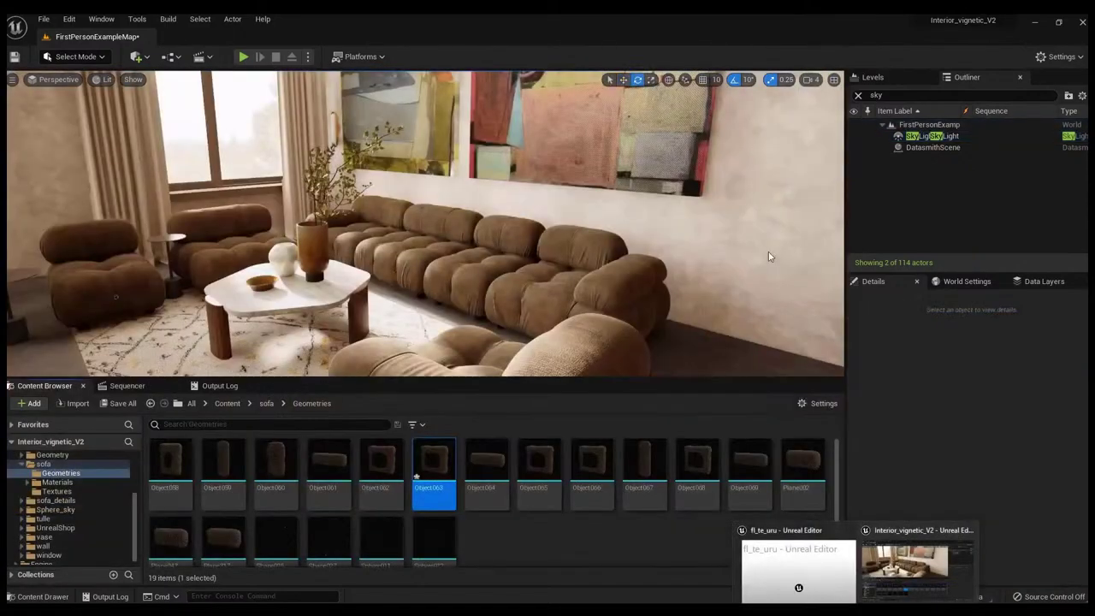
right_click(642, 257)
key("Escape")
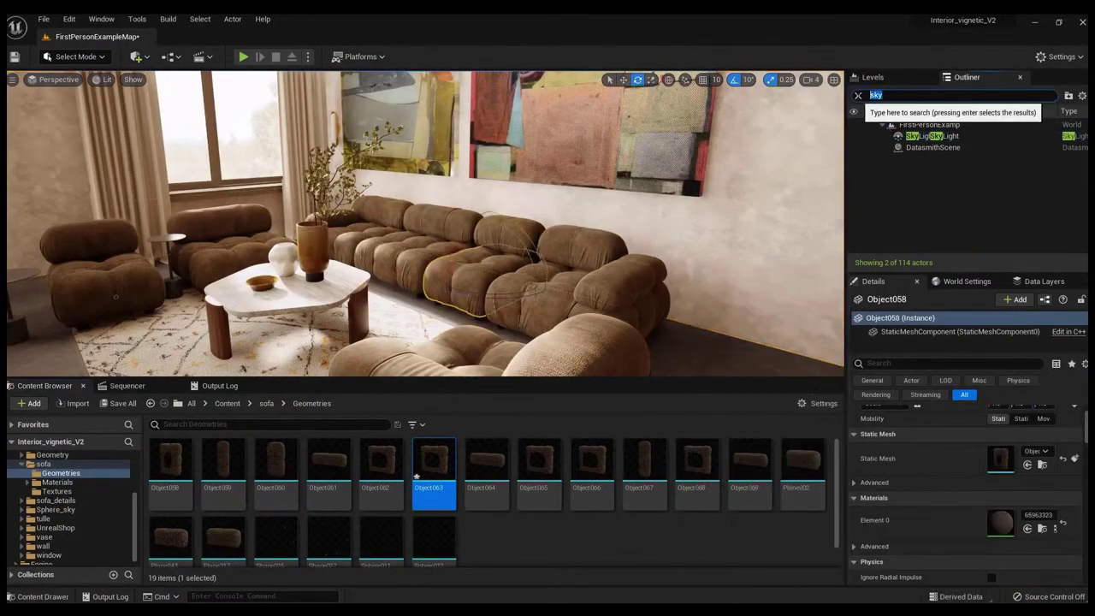
- Hide the SkyLight from the Outliner's 'sky' search results
left_click(878, 97)
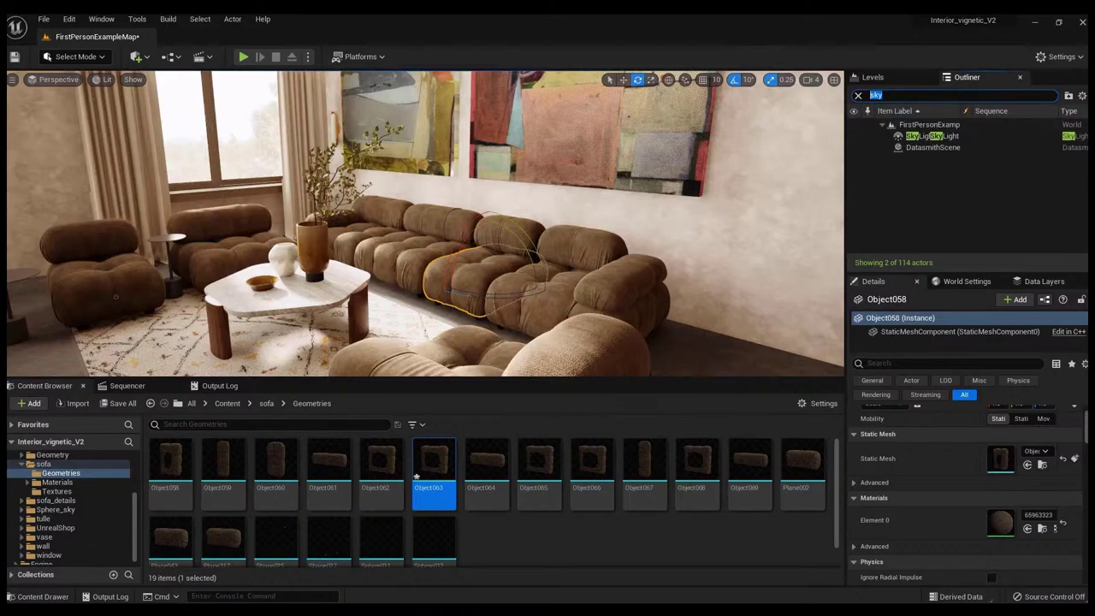
left_click(907, 137)
left_click(854, 137)
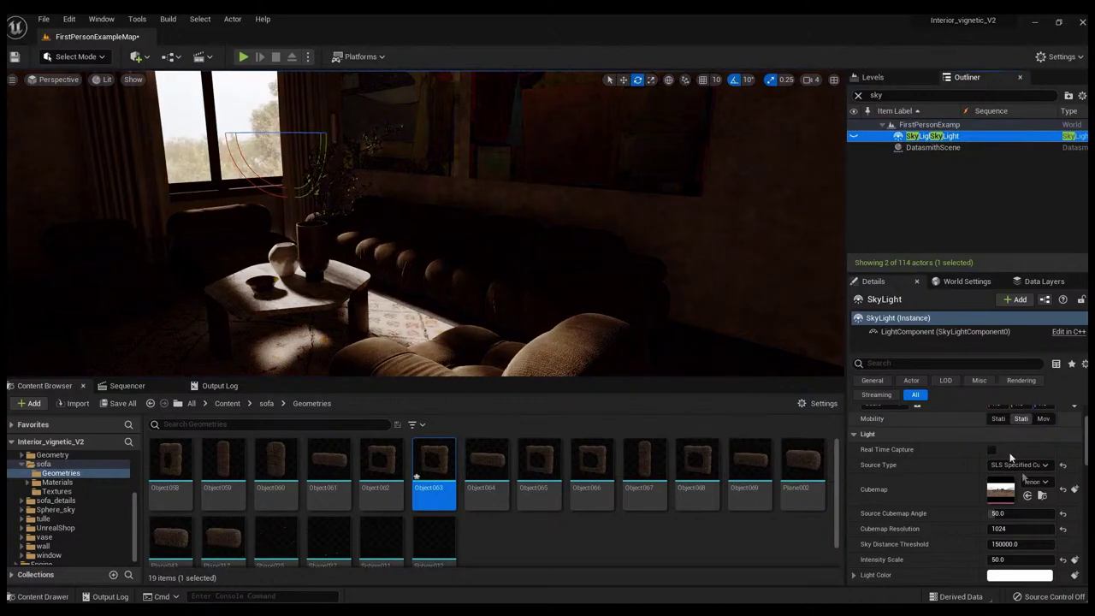
scroll(1005, 513, "up", 1)
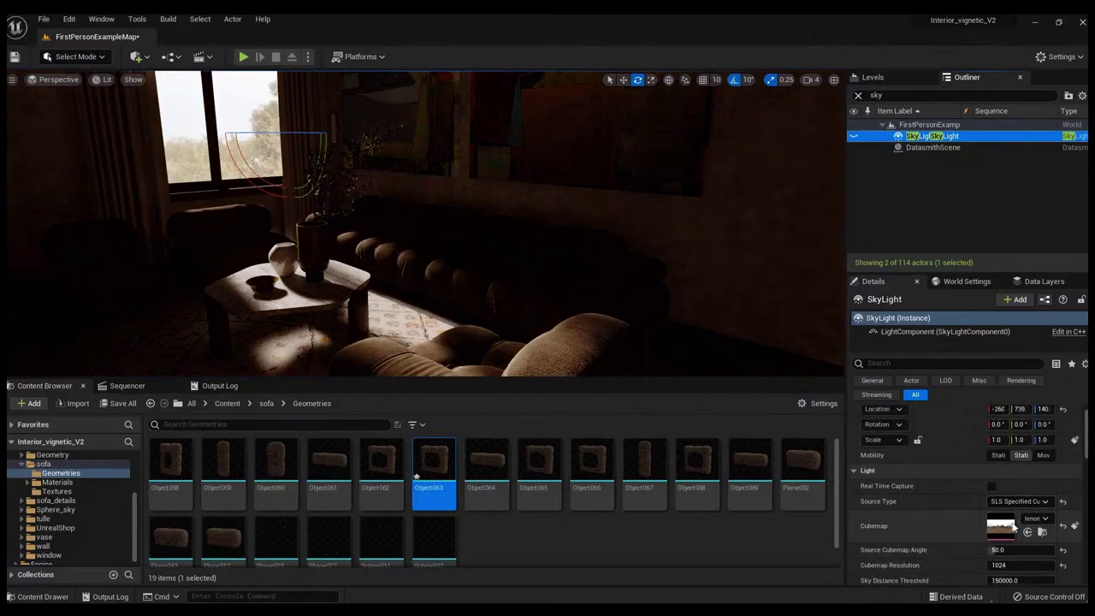
- Filter the Outliner for 'direct' and toggle the DirectionalLight off and back on
left_click(858, 95)
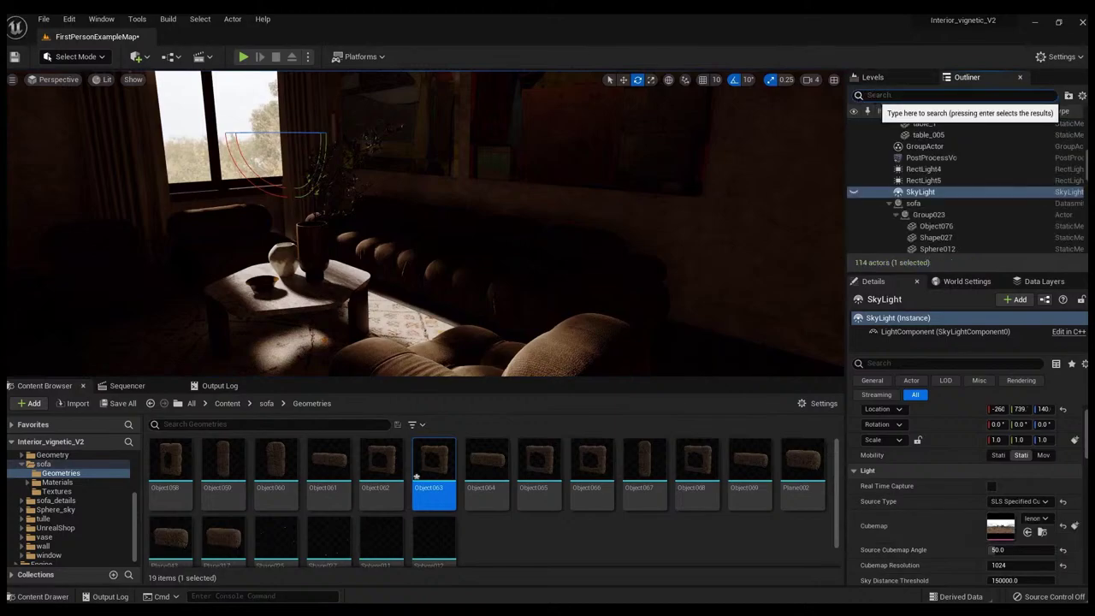
type("sky")
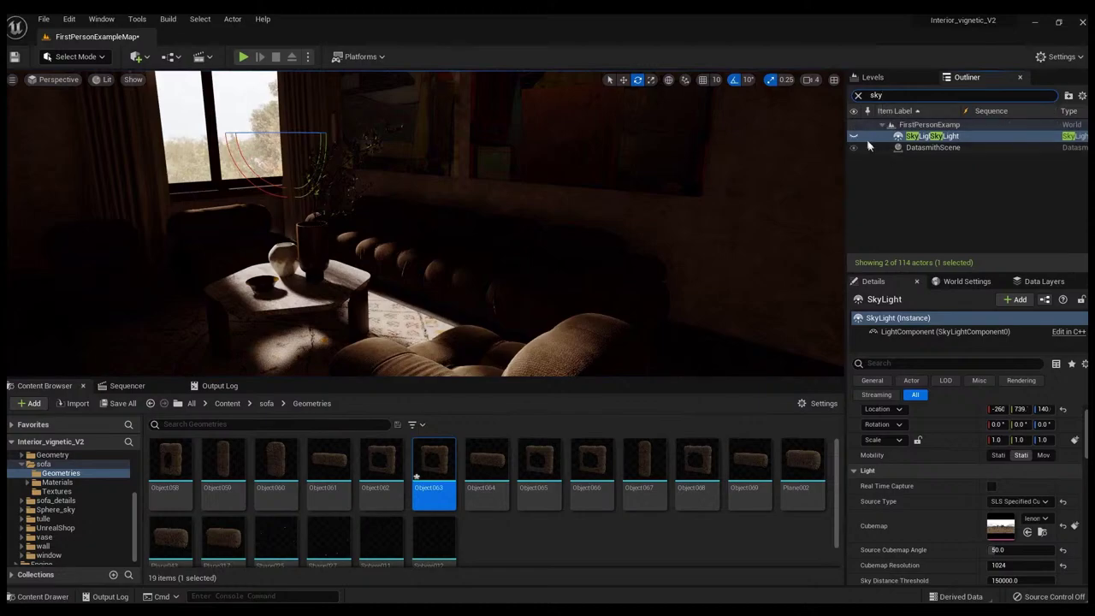
key("BackSpace")
key("BackSpace")
key("BackSpace")
type("direct")
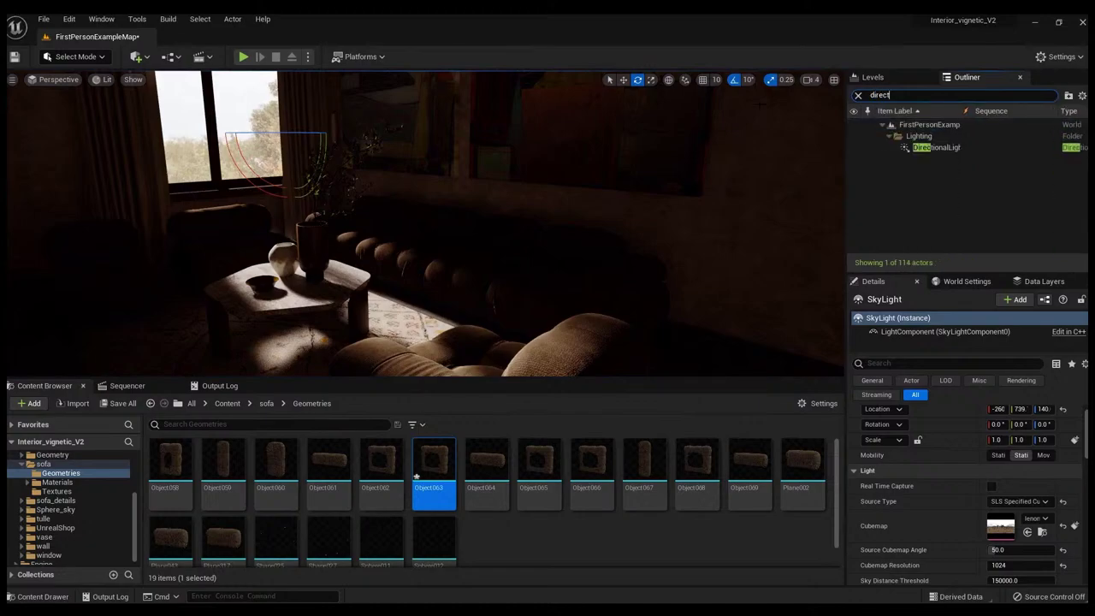
left_click(919, 147)
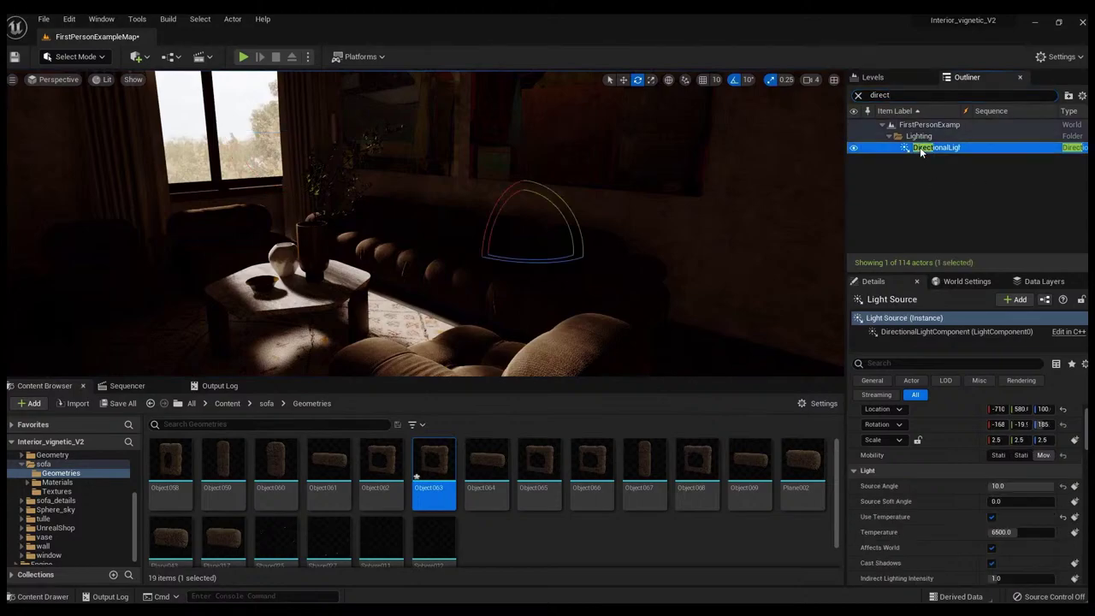
left_click(854, 147)
left_click(853, 147)
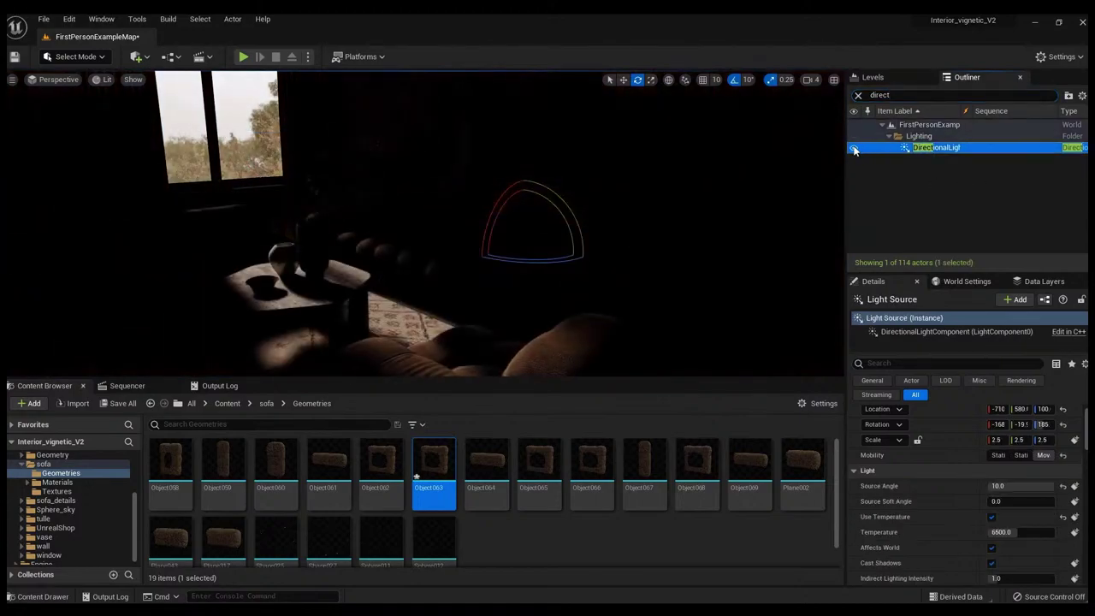
- Search 'sky' again, briefly show the SkyLight, then hide it and view the sunlit corner
key("ctrl+a")
type("dky")
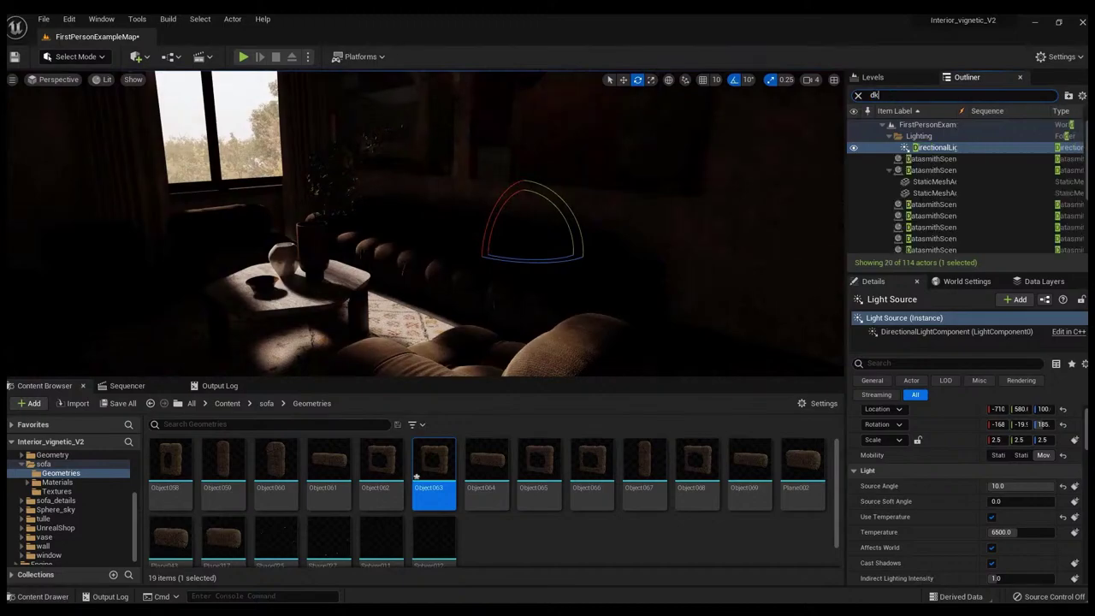
key("BackSpace")
key("BackSpace")
key("BackSpace")
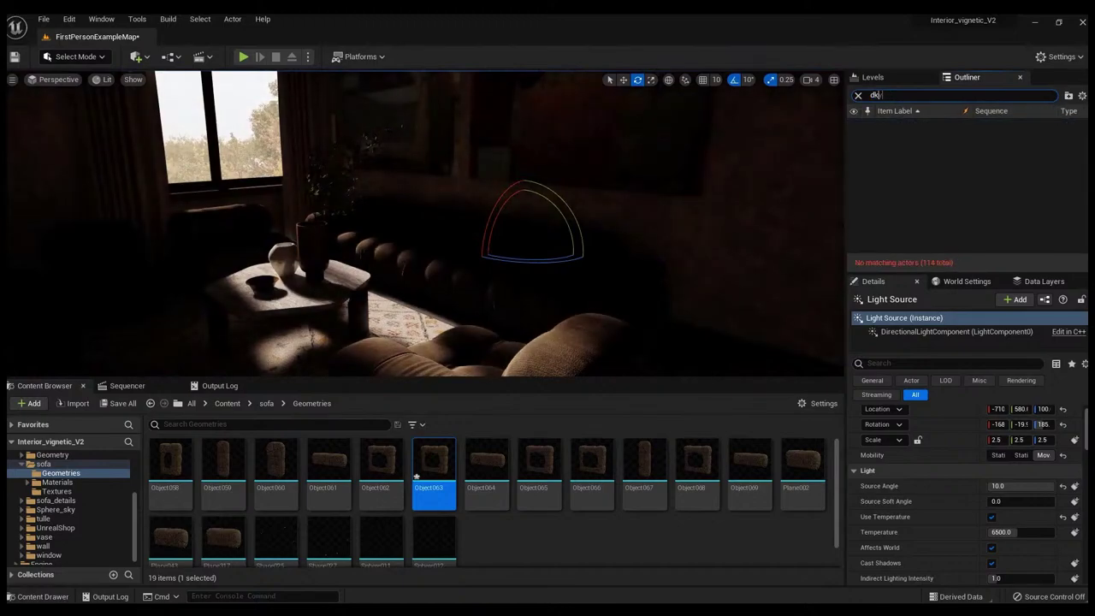
type("sky")
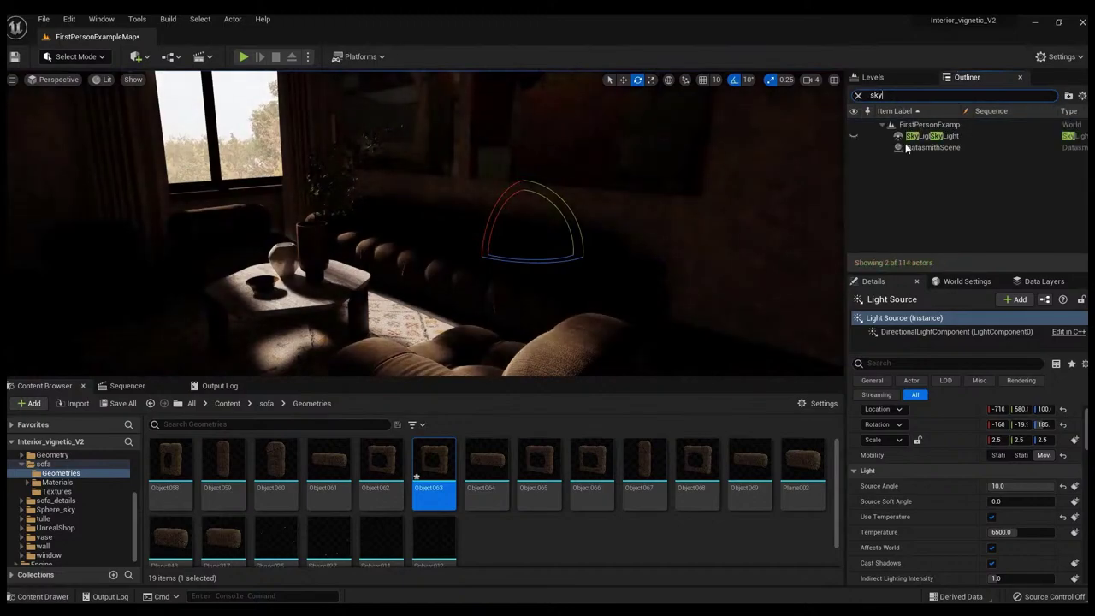
left_click(853, 136)
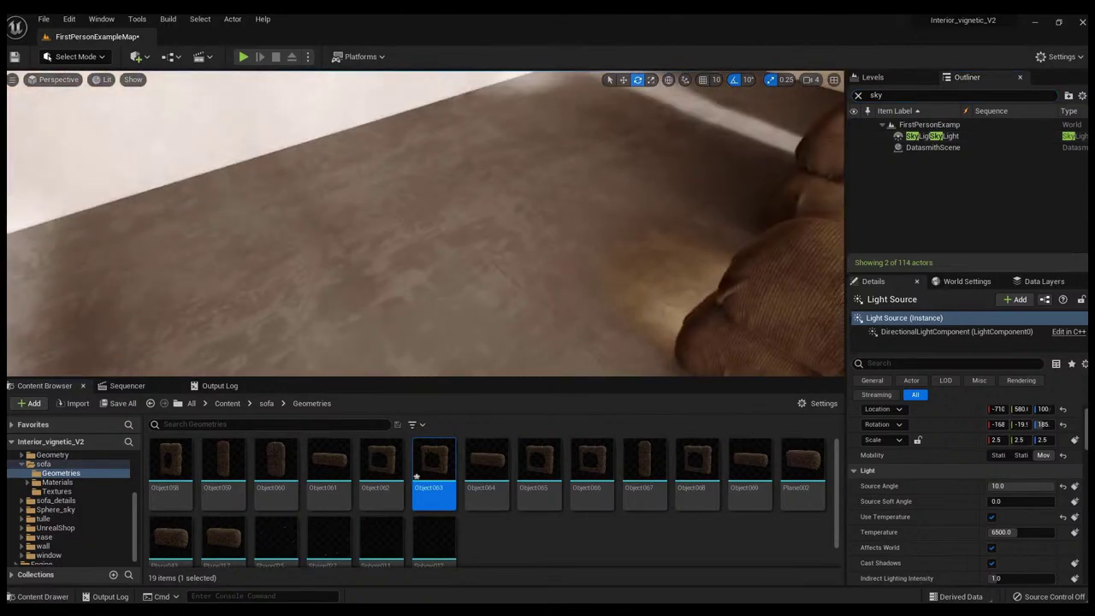
right_click_drag(774, 139, 774, 139)
left_click(853, 136)
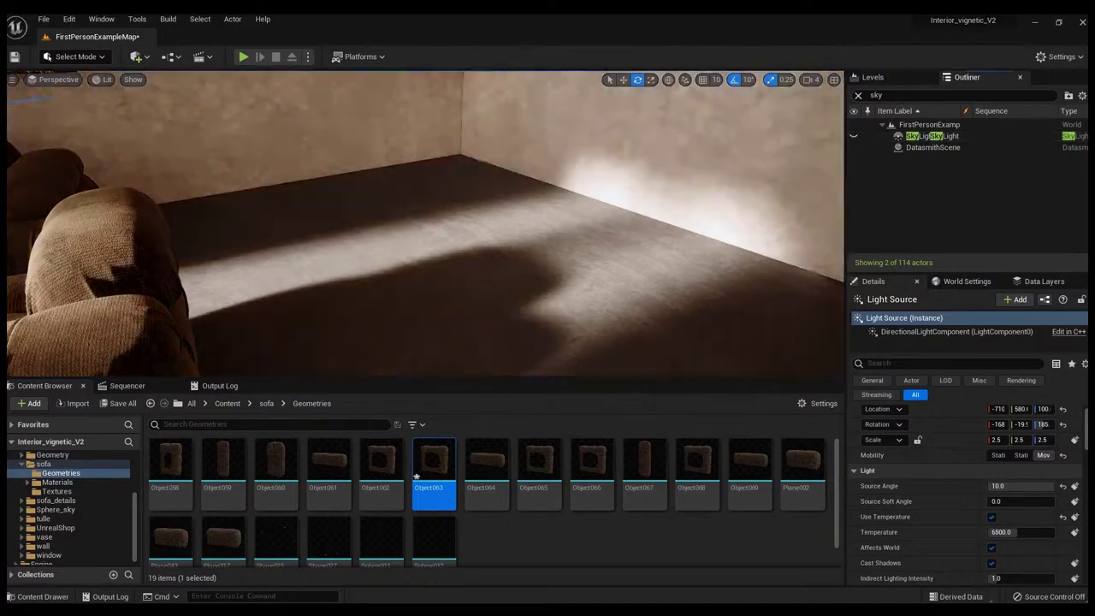
right_click_drag(774, 139, 774, 139)
- In Project Settings, search 'ray tracing' and leave Ray Traced Shadows enabled
left_click(1061, 56)
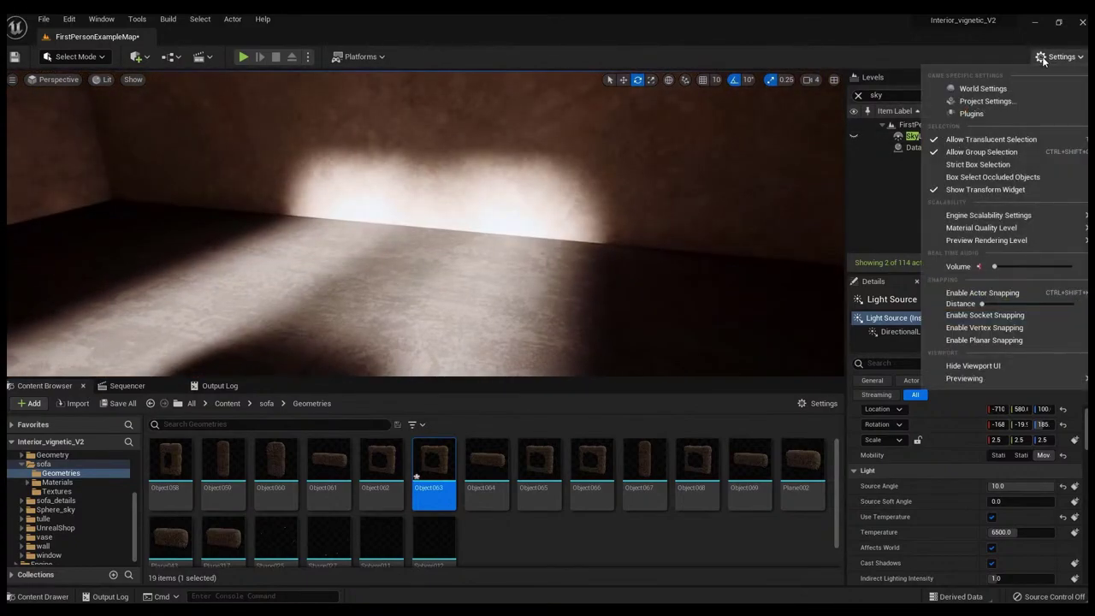
left_click(968, 103)
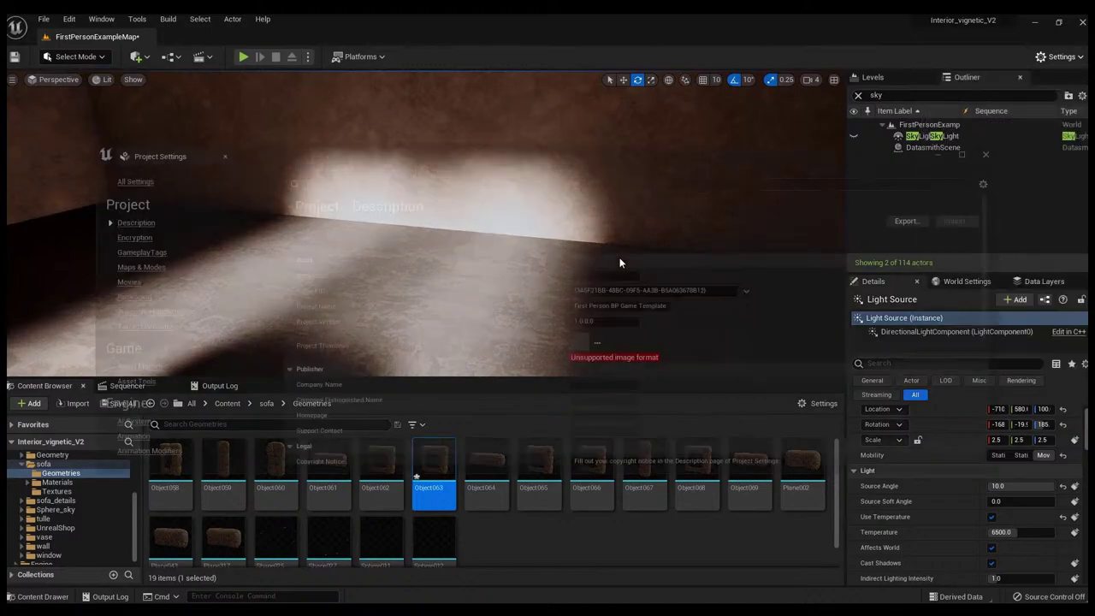
left_click_drag(543, 159, 599, 254)
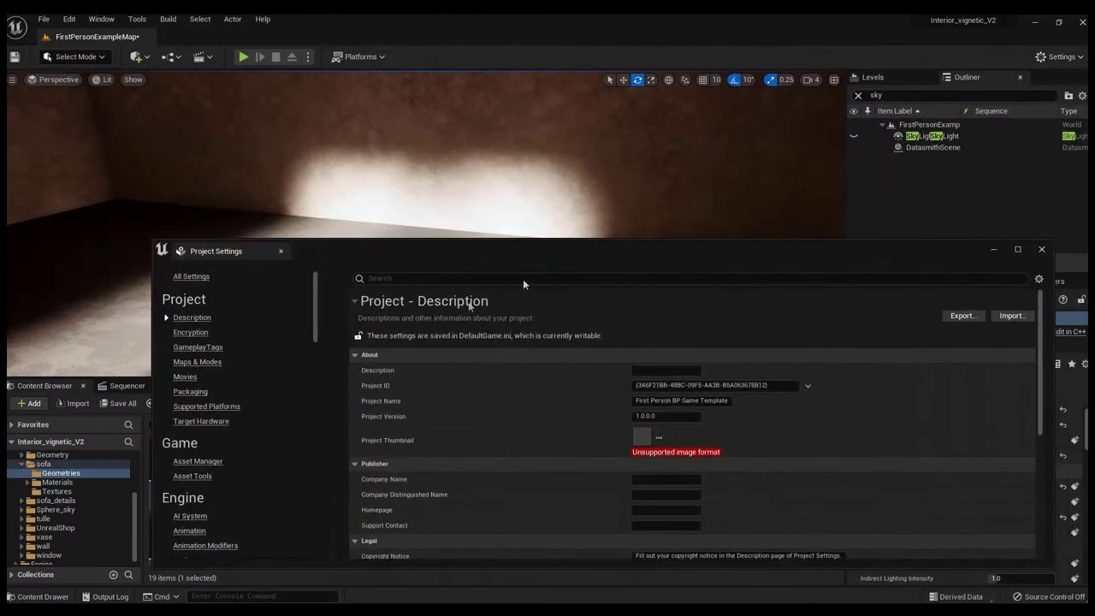
left_click(394, 278)
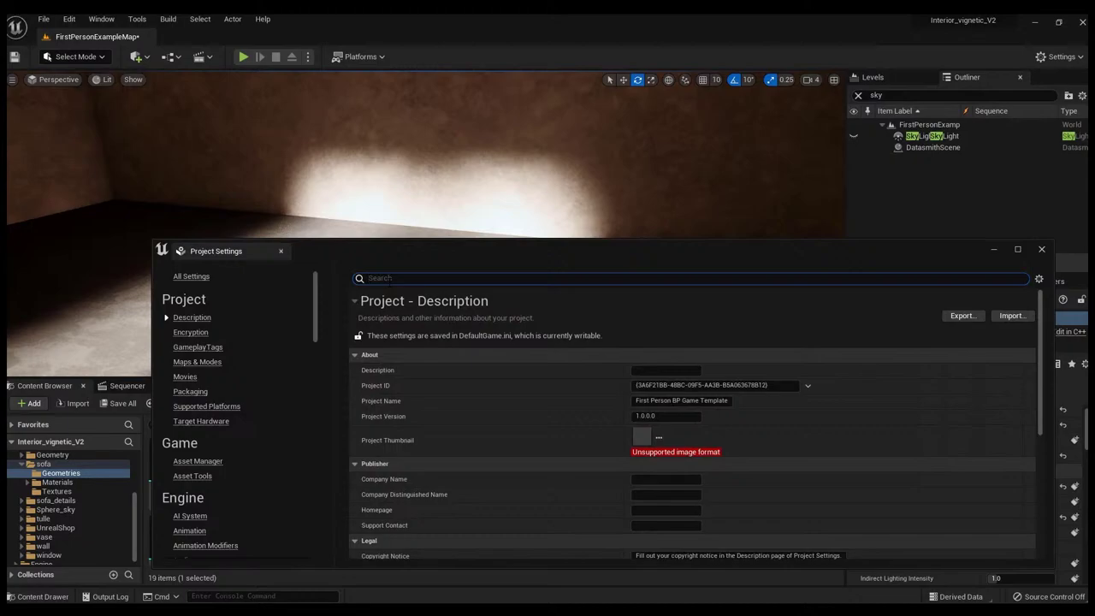
type("ray trac")
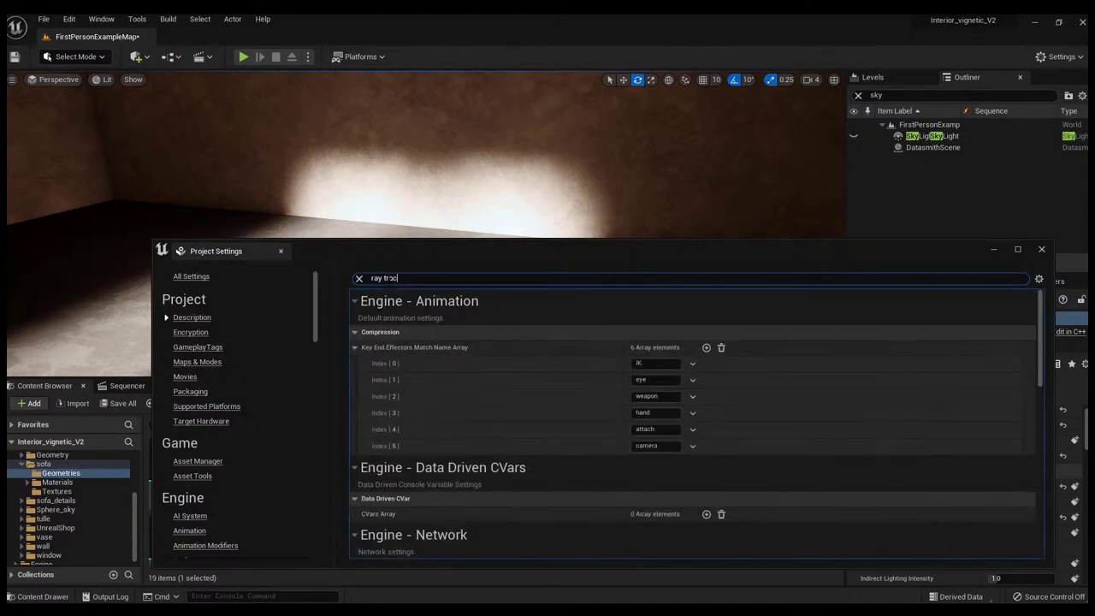
type("ing")
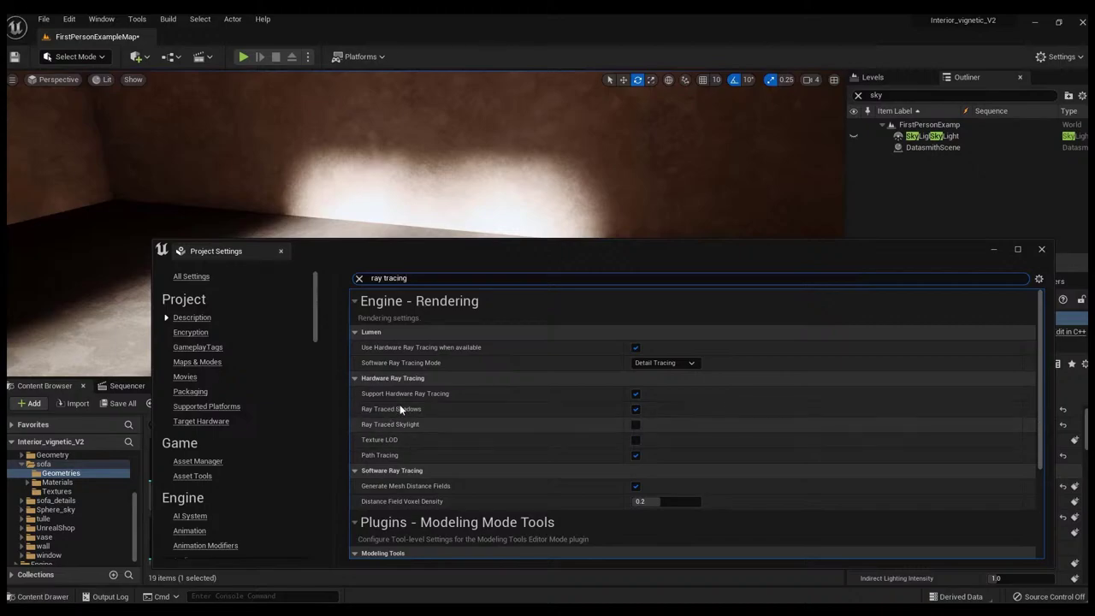
left_click(635, 410)
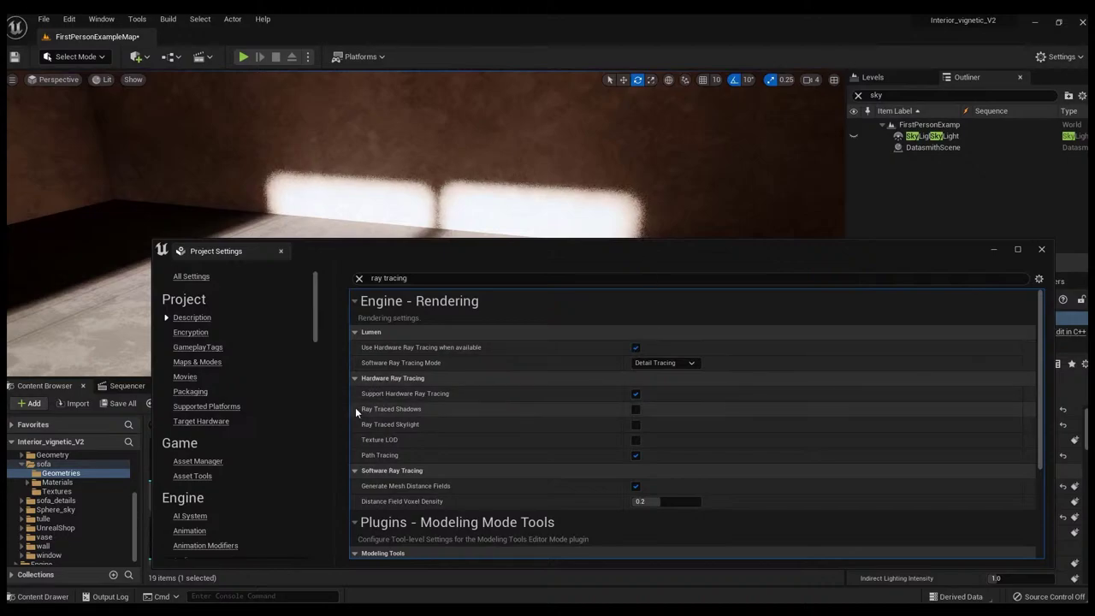
left_click(637, 411)
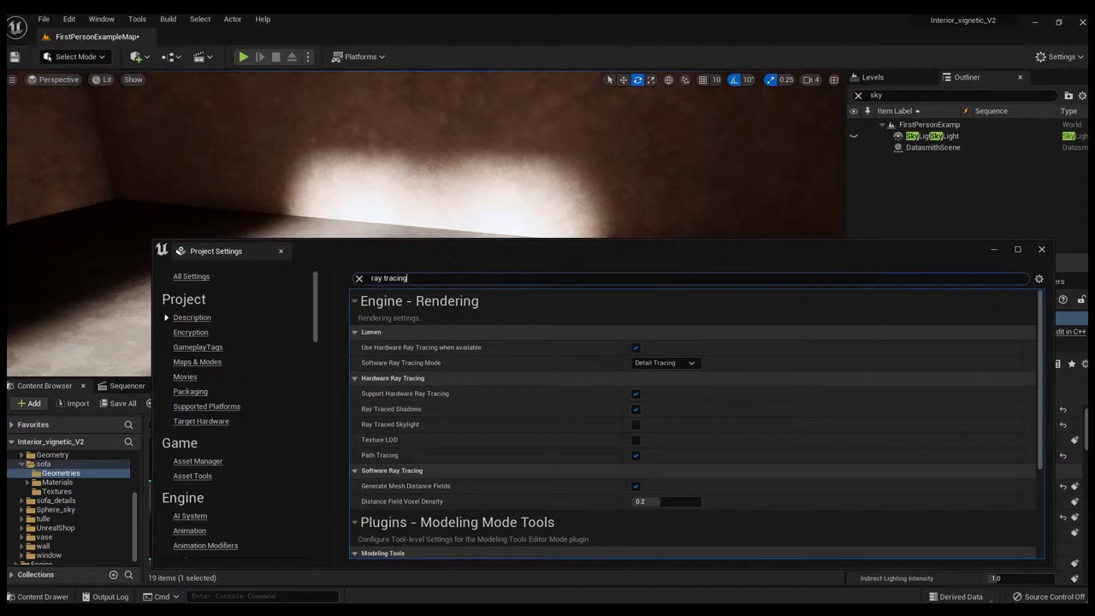
- Search the project settings for 'Directx' to view the Targeted RHIs
left_click(389, 278)
type("Direct")
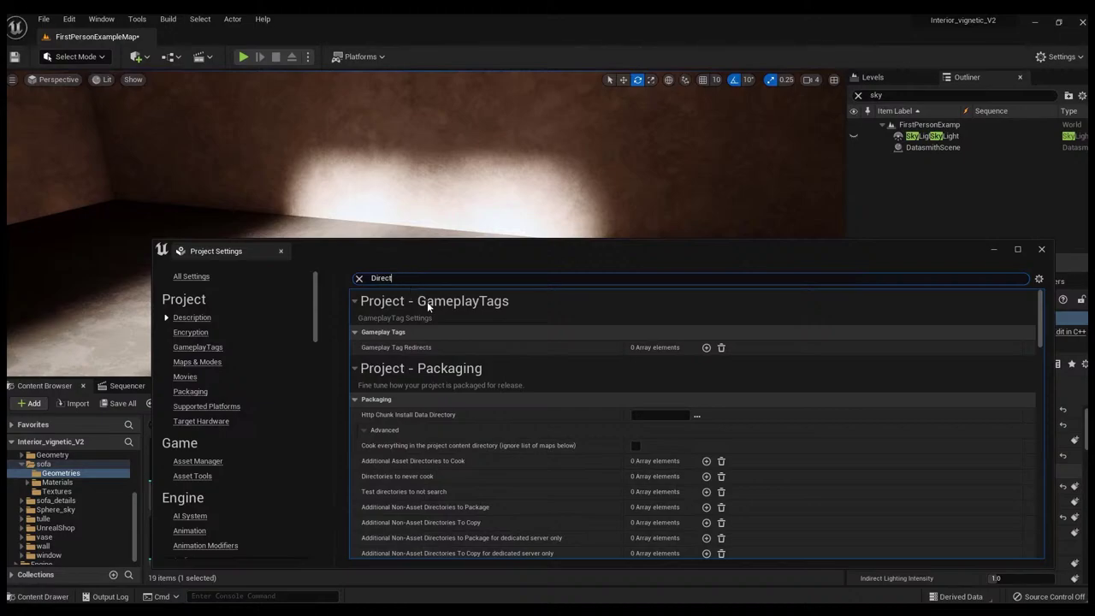
type("x")
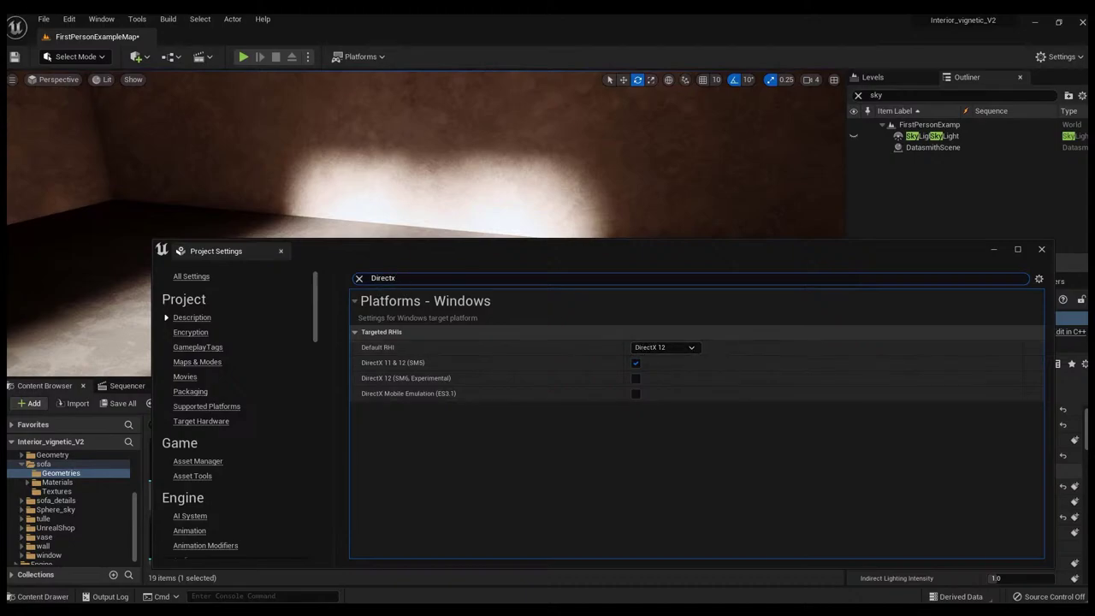
key("ctrl+a")
- Search the project settings for 'raytracing' and review the hardware ray tracing options
type("rayt")
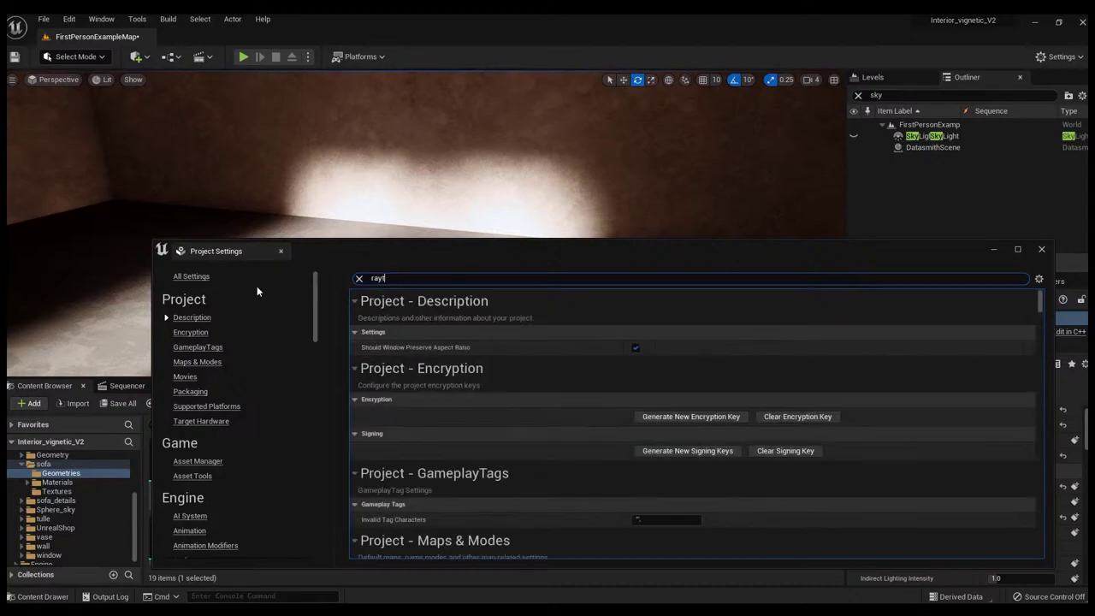
type("racin")
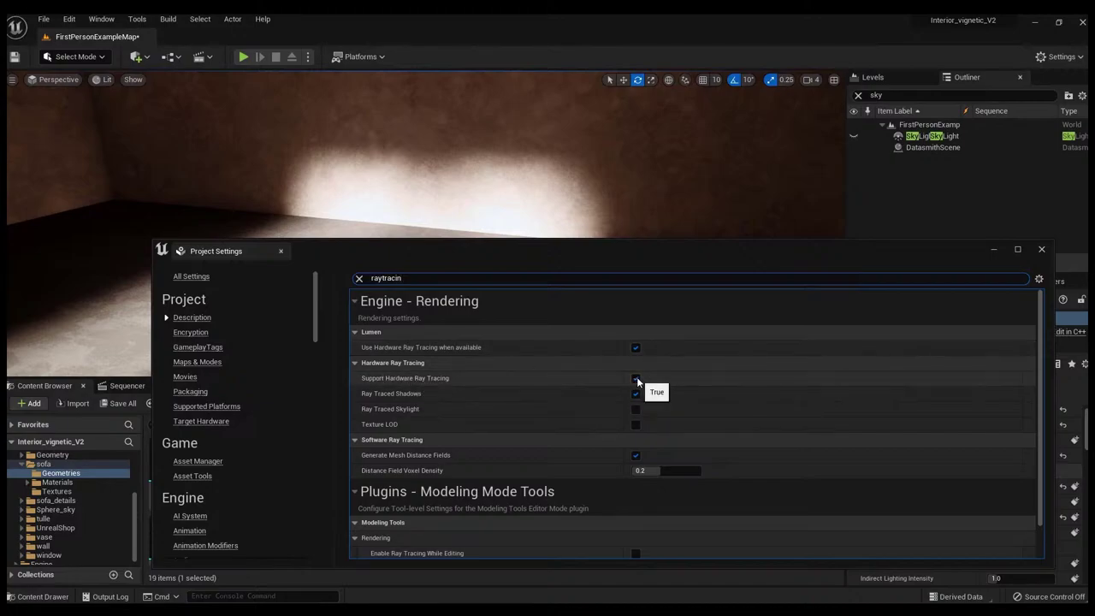
scroll(705, 390, "down", 1)
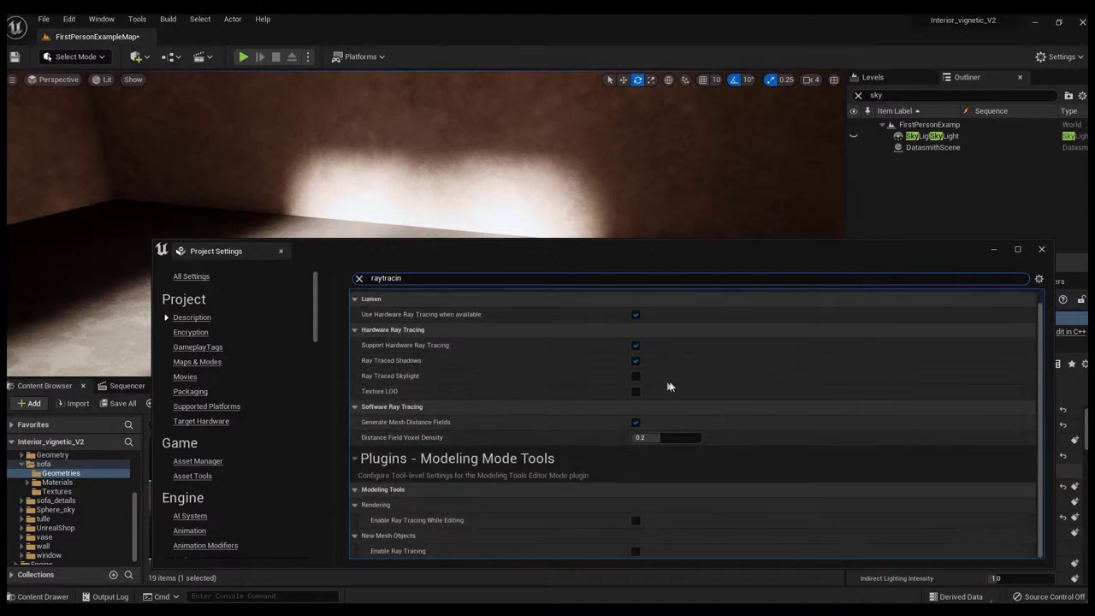
scroll(671, 389, "up", 1)
scroll(681, 387, "down", 2)
mouse_move(452, 425)
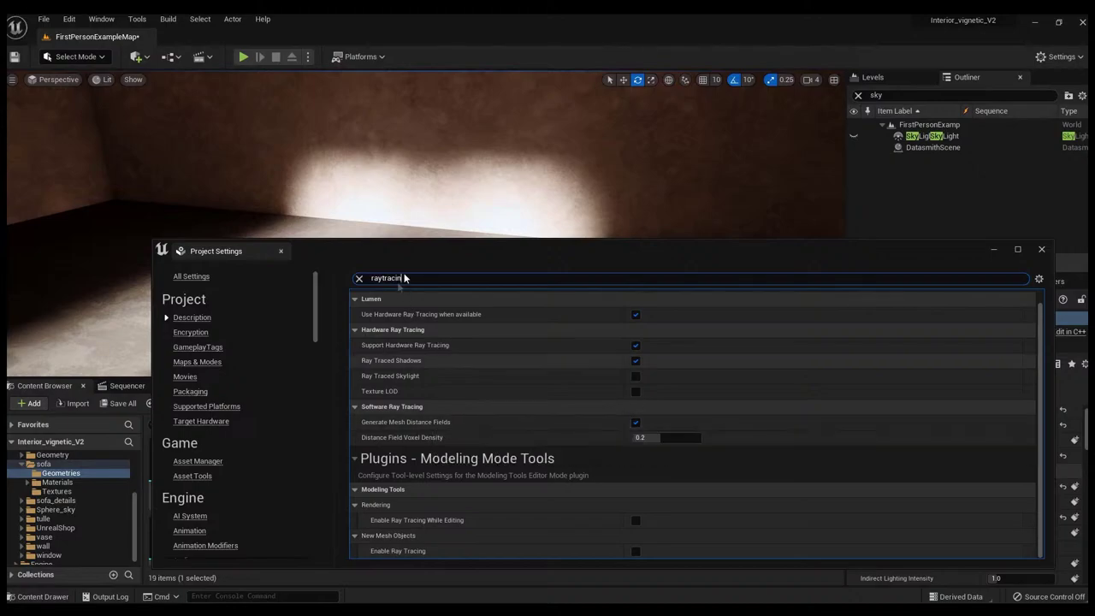
- Search 'skin' to review the compute skin cache options, then clear the search and close
key("ctrl+f")
type("skin")
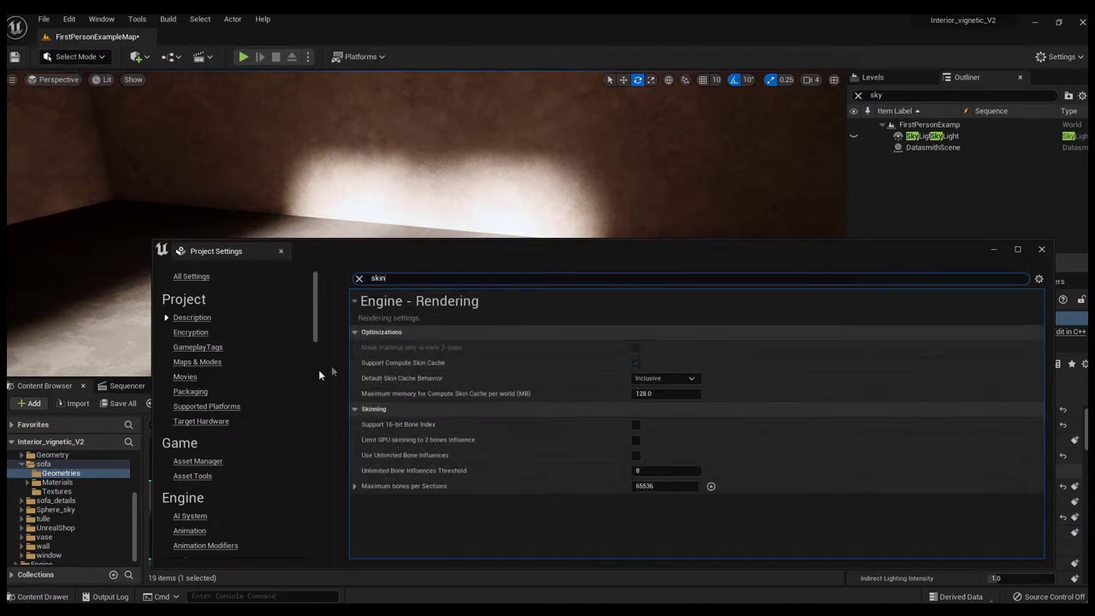
mouse_move(443, 366)
key("BackSpace")
left_click(1041, 250)
- Delete the SkyLight and the DirectionalLight from the level via the Outliner
right_click_drag(677, 227, 838, 147)
left_click(938, 139)
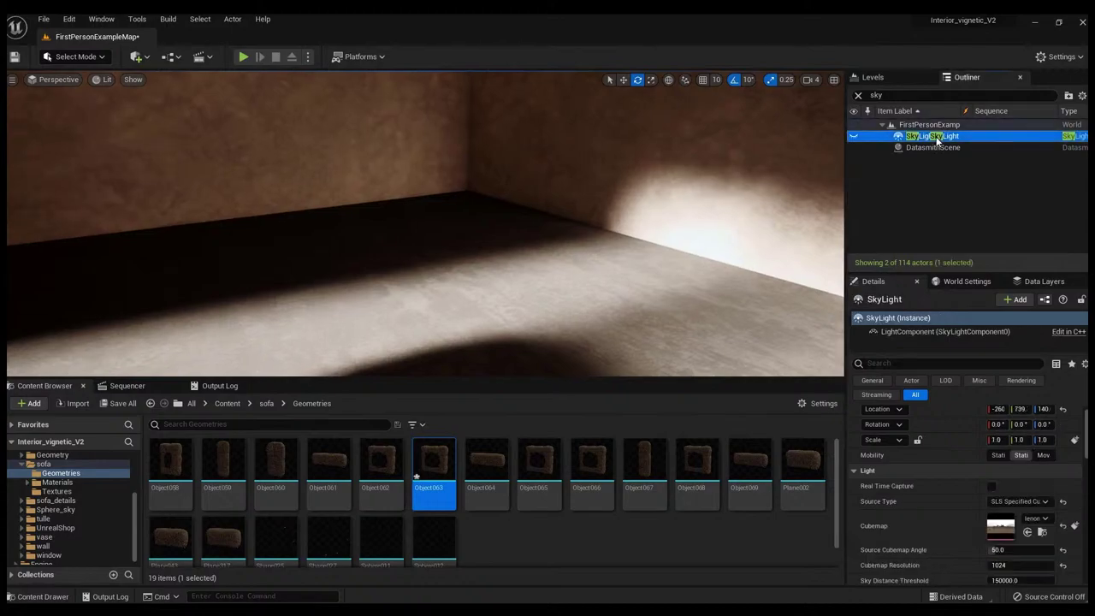
key("Delete")
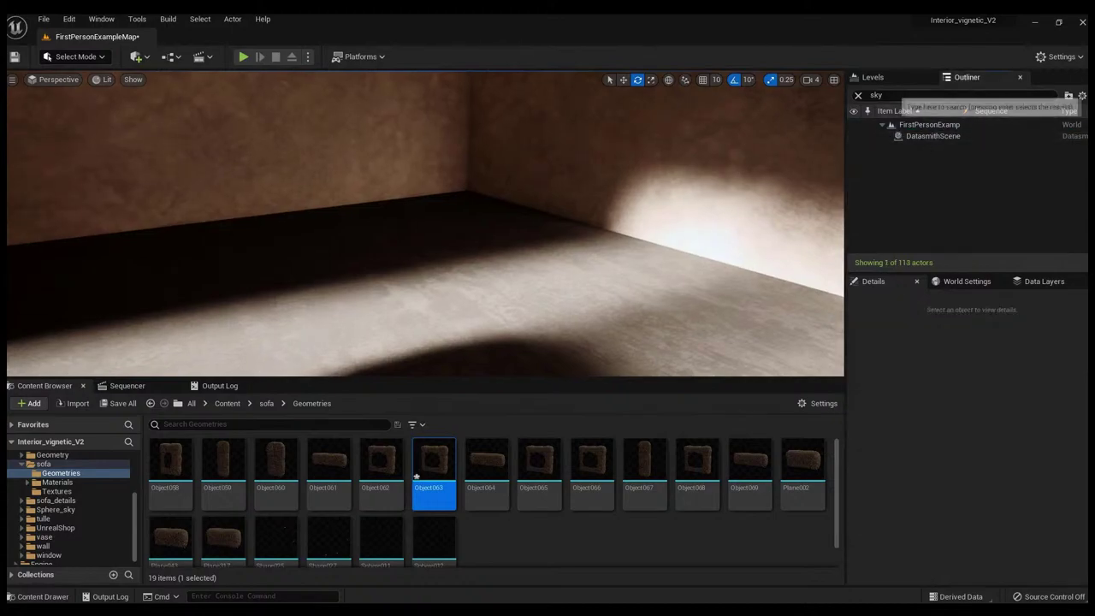
double_click(876, 95)
type("dir")
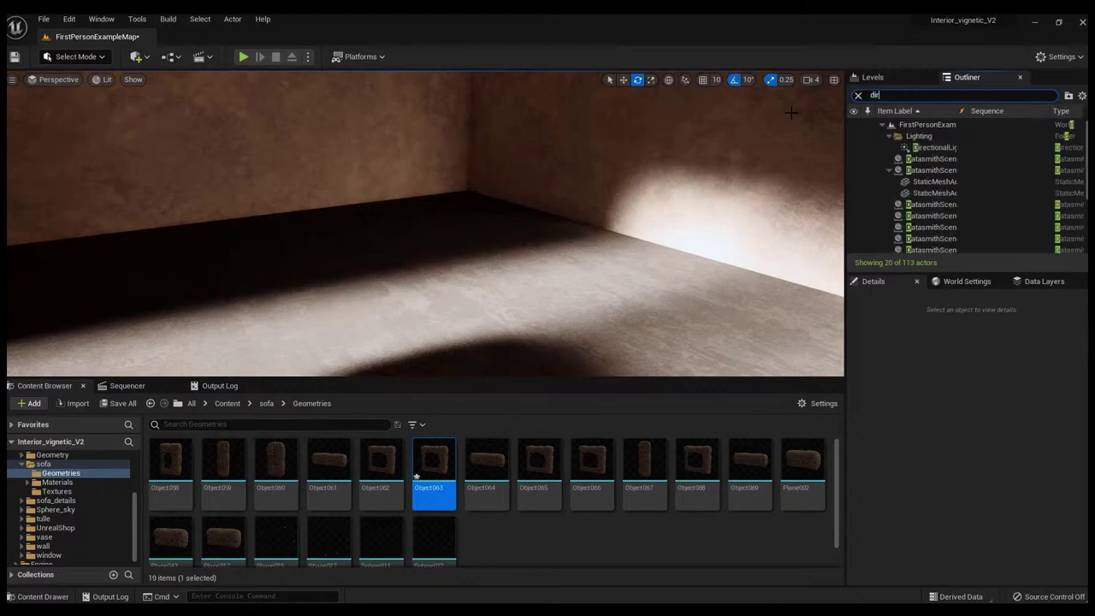
left_click(927, 149)
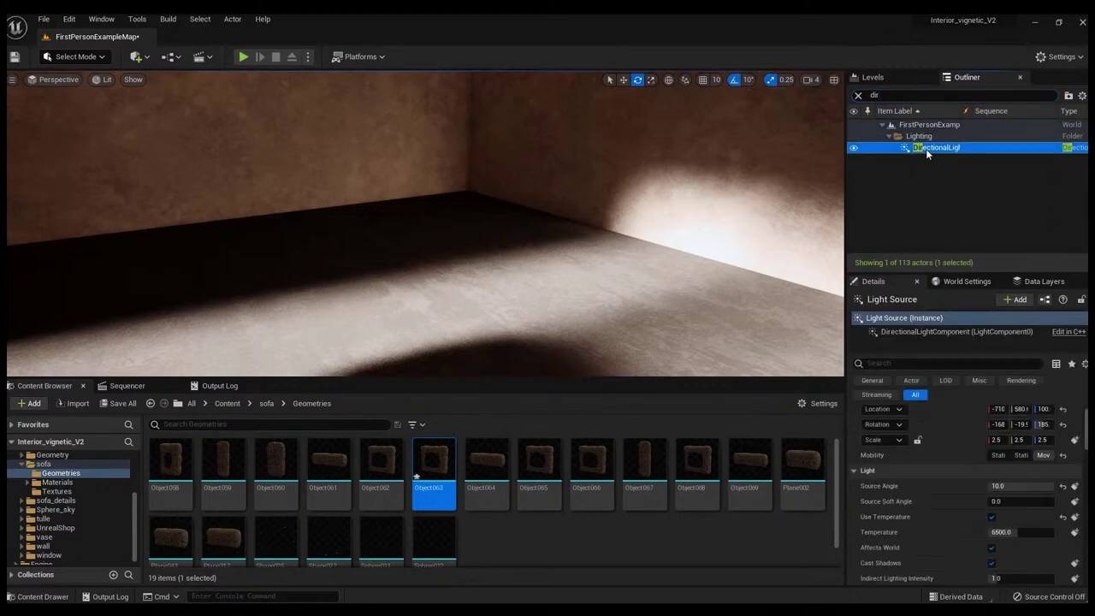
key("Delete")
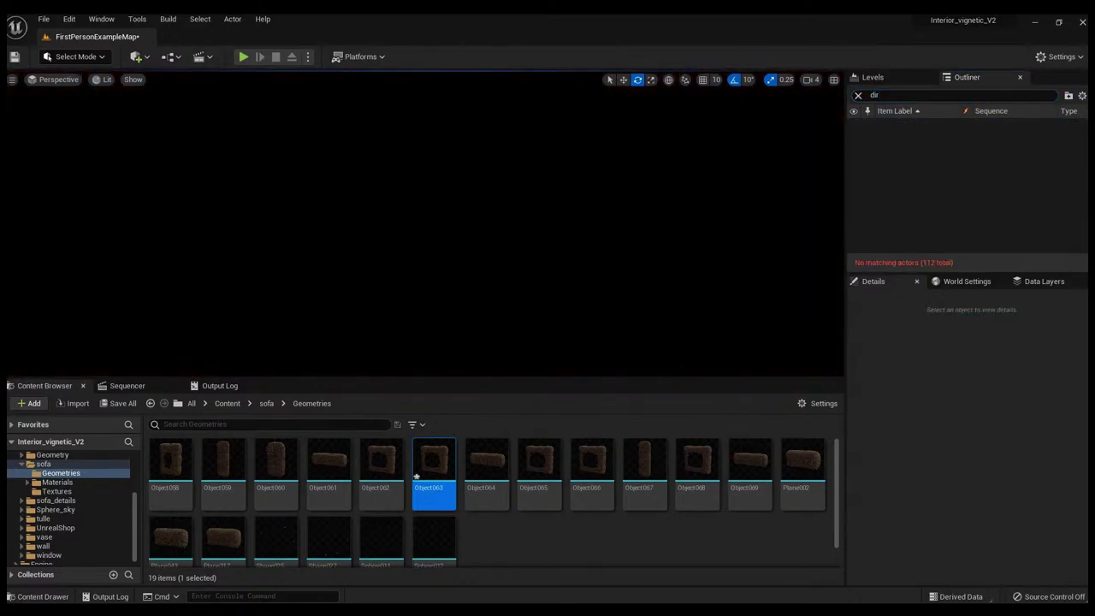
- Switch the viewport to Unlit and face the sofa and painting
left_click(103, 79)
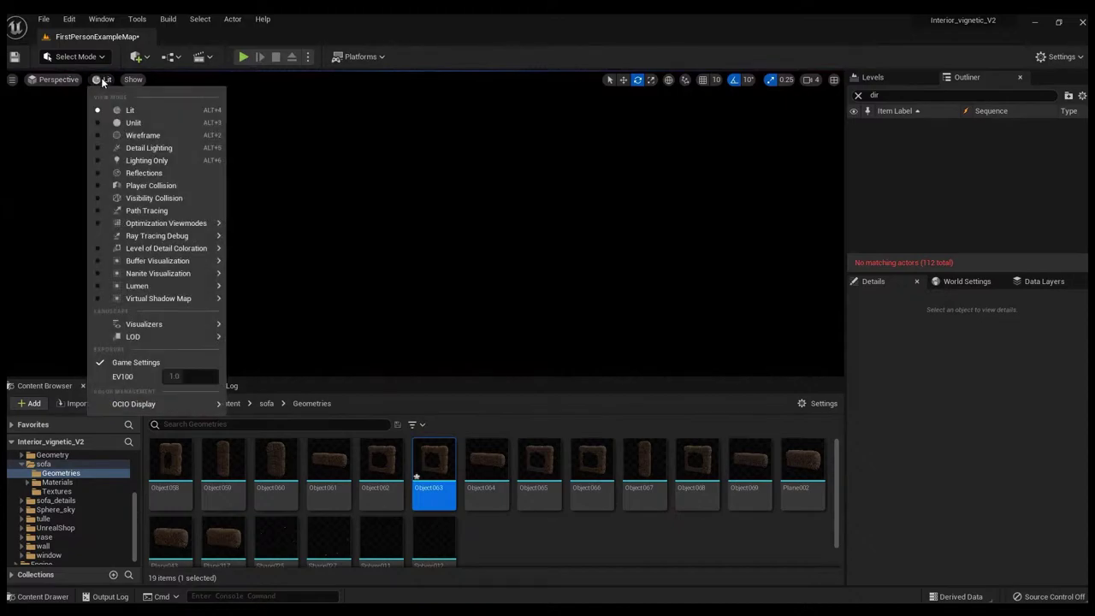
left_click(130, 122)
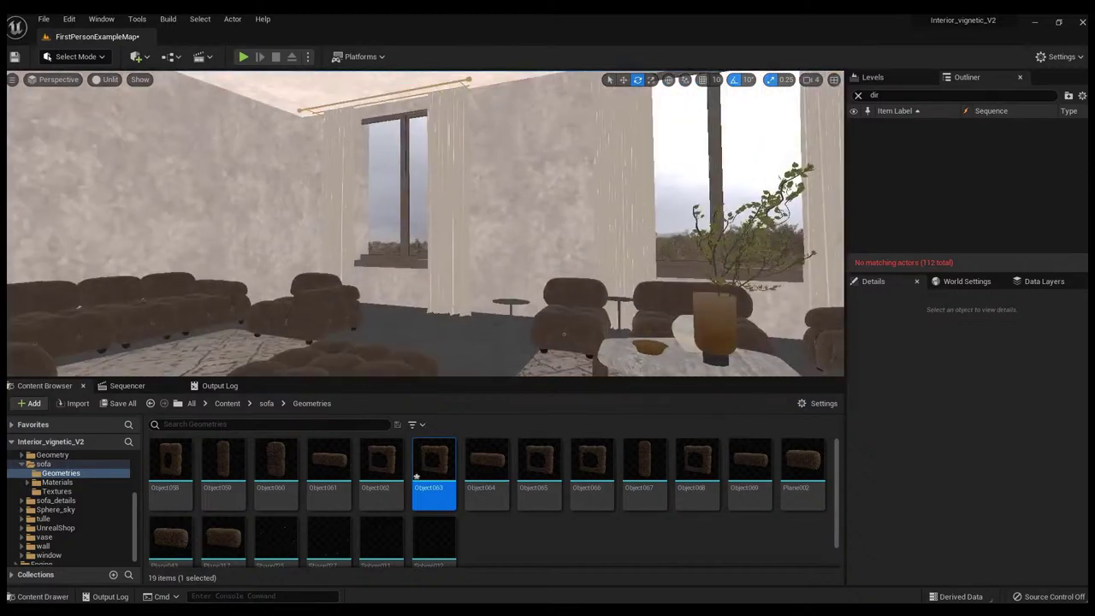
mouse_move(426, 222)
right_mouse_down()
mouse_move(479, 227)
mouse_move(428, 223)
right_mouse_up()
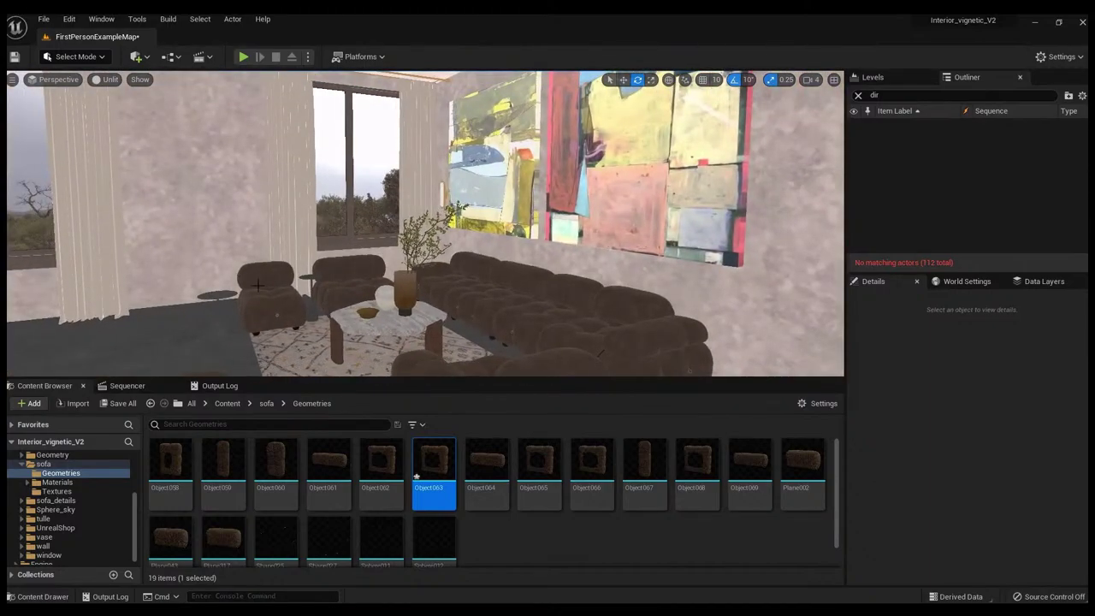
- Add a new Sky Light from Quick Add > Lights and show the editor gizmos
left_click(136, 56)
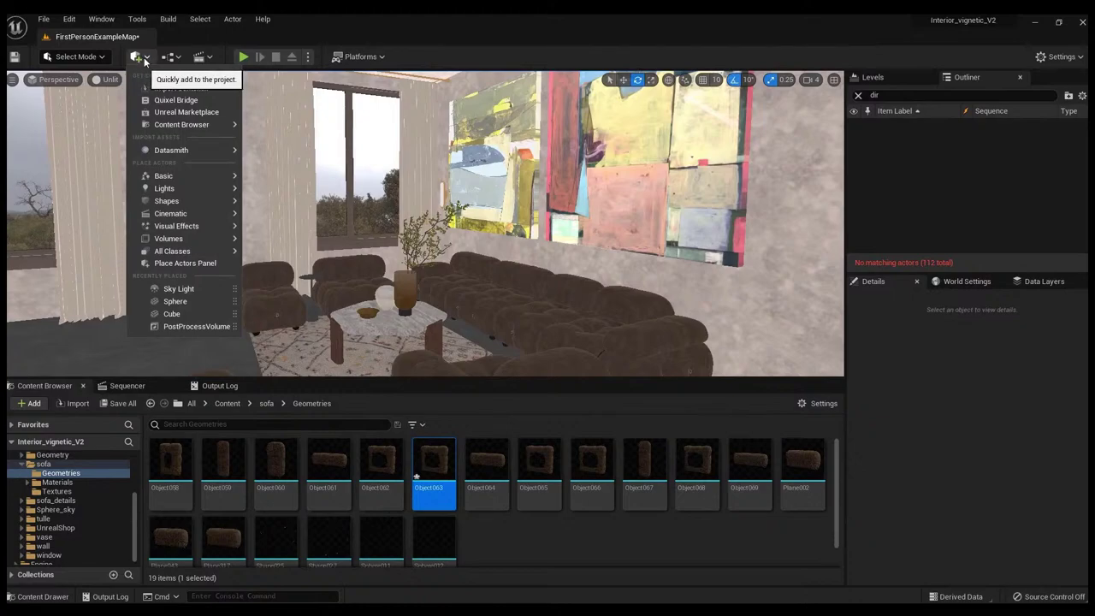
mouse_move(170, 190)
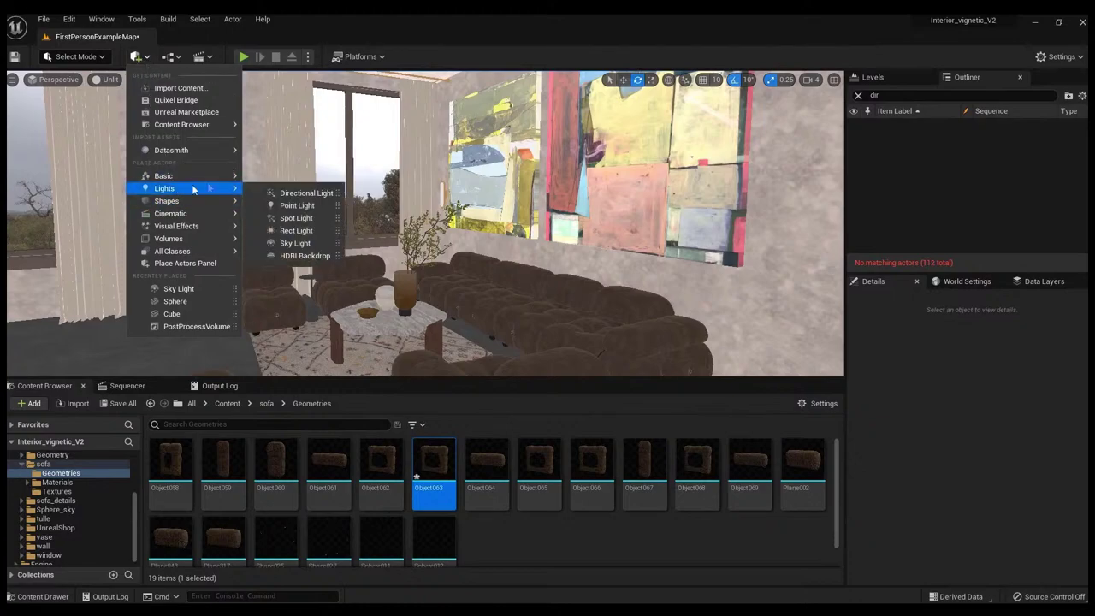
left_click(295, 243)
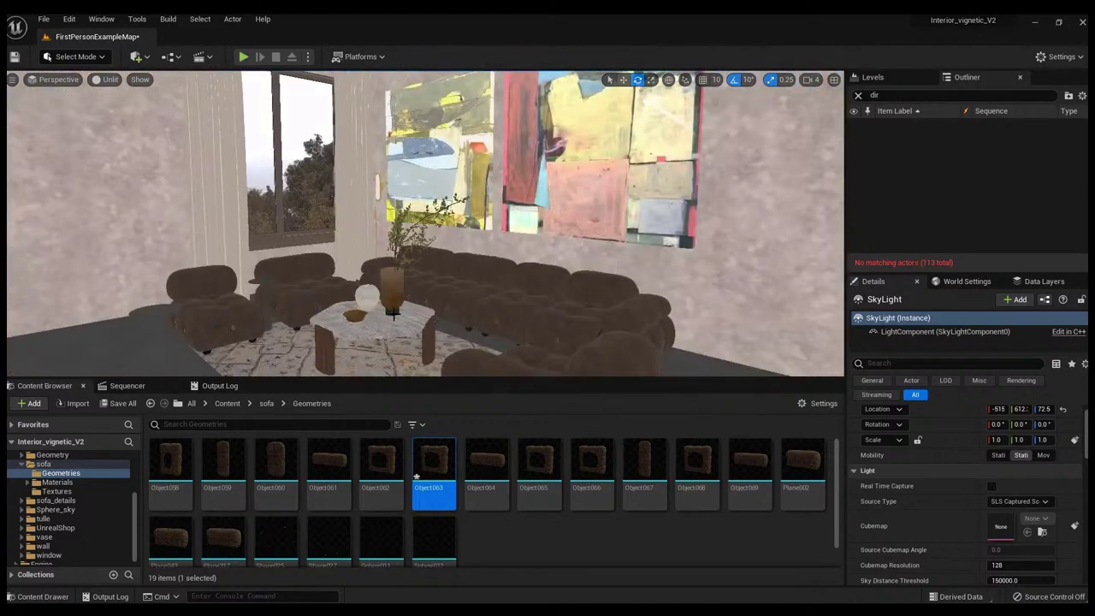
key("g")
key("g")
- Return the viewport to Lit and set the sky light's Source Type to SLS Specified Cubemap
left_click(107, 79)
left_click(128, 108)
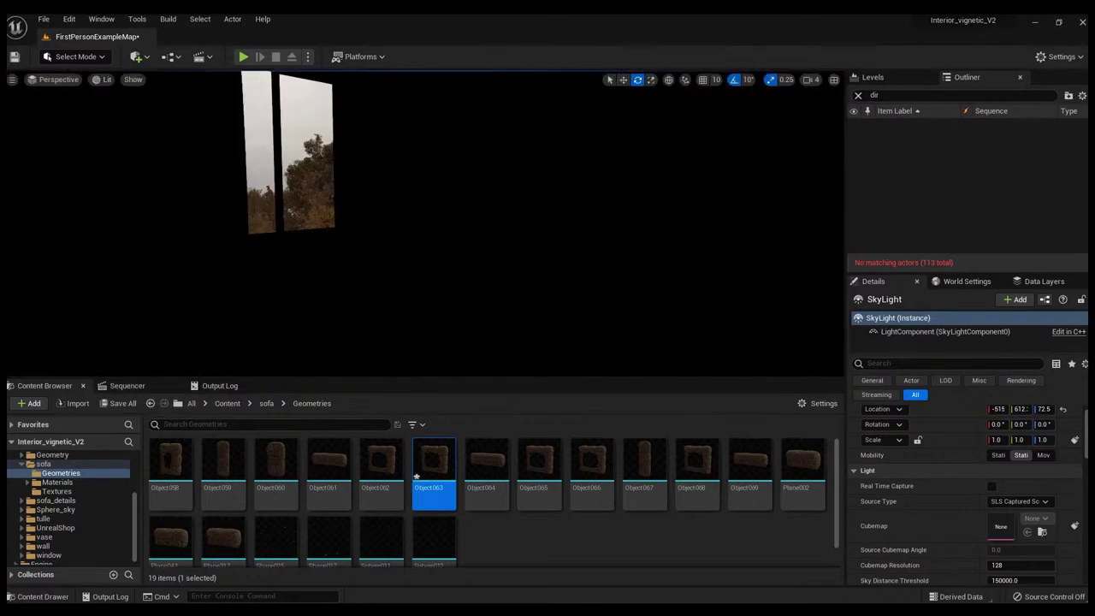
right_click_drag(256, 308, 217, 331)
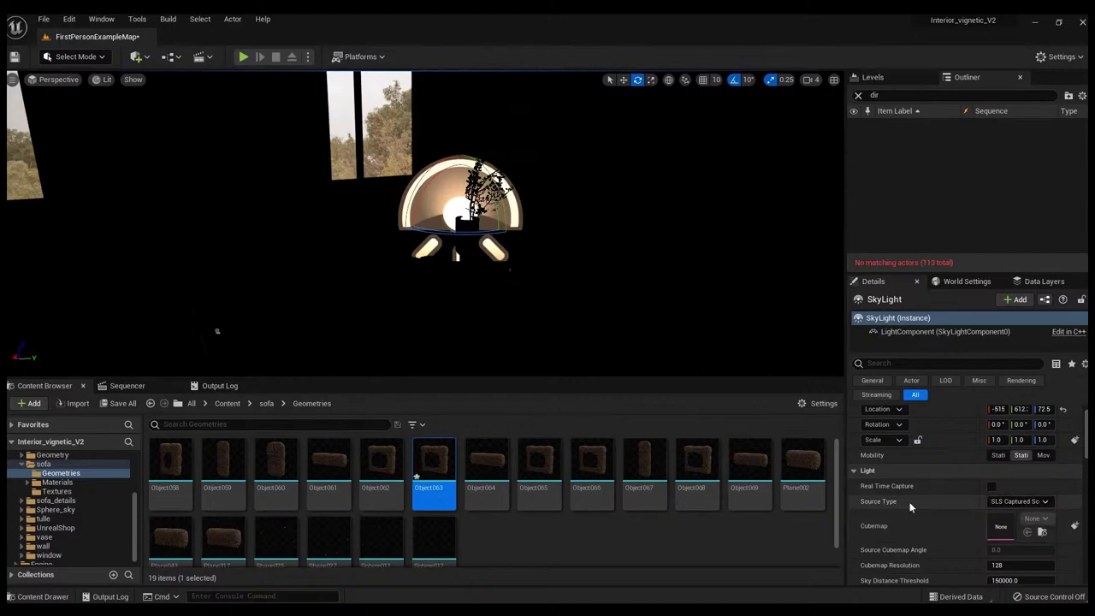
left_click(1030, 504)
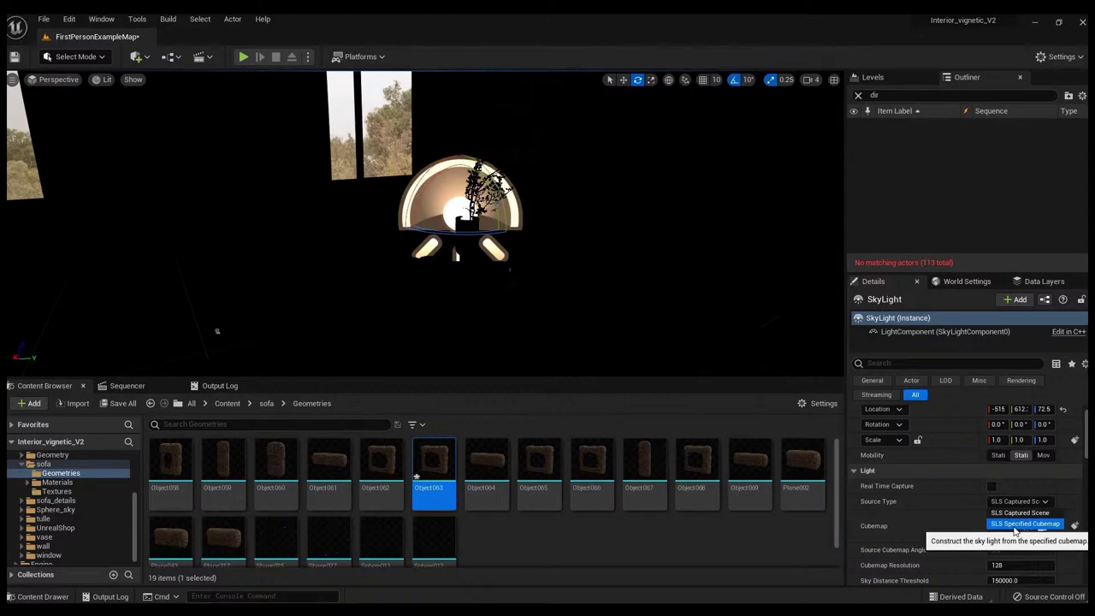
left_click(1024, 523)
- Select lenong_3_16k in the Content folder and assign it as the SkyLight's Cubemap
scroll(94, 472, "up", 5)
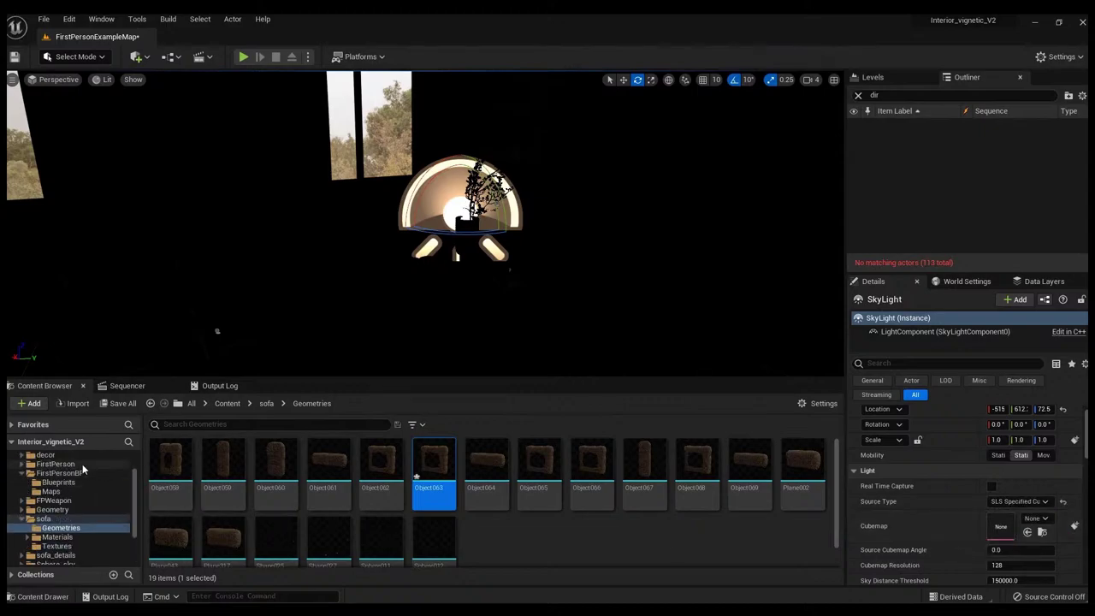
left_click(65, 466)
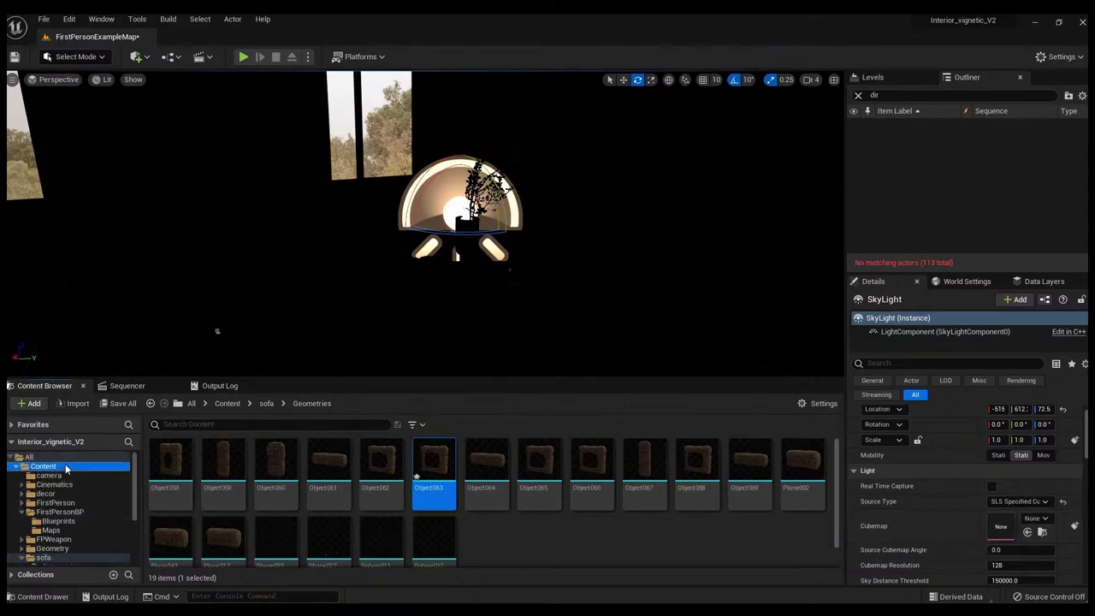
scroll(410, 539, "down", 1)
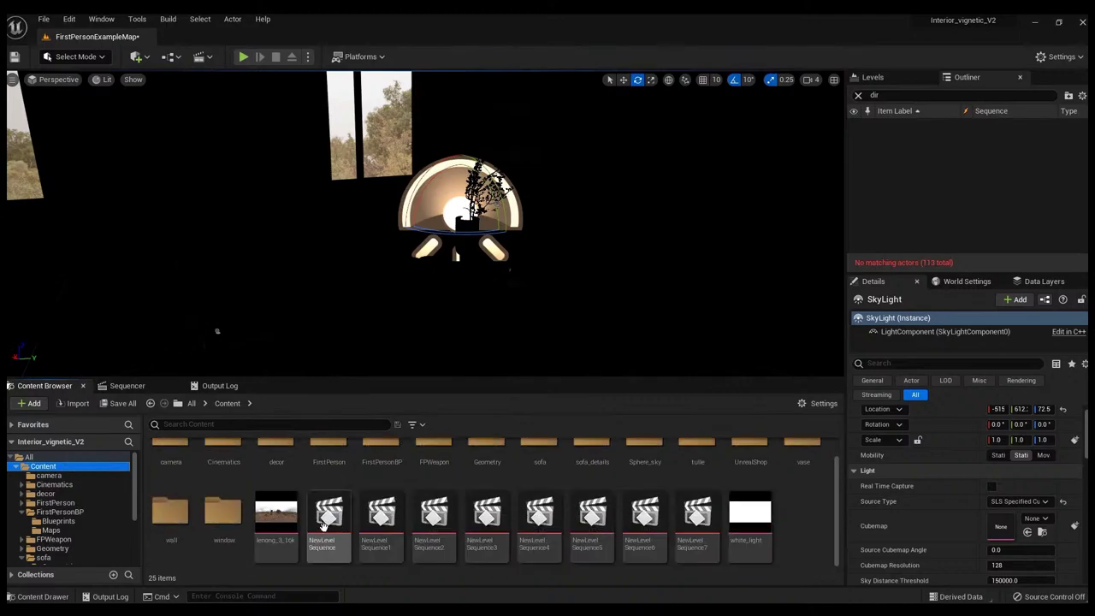
left_click(281, 520)
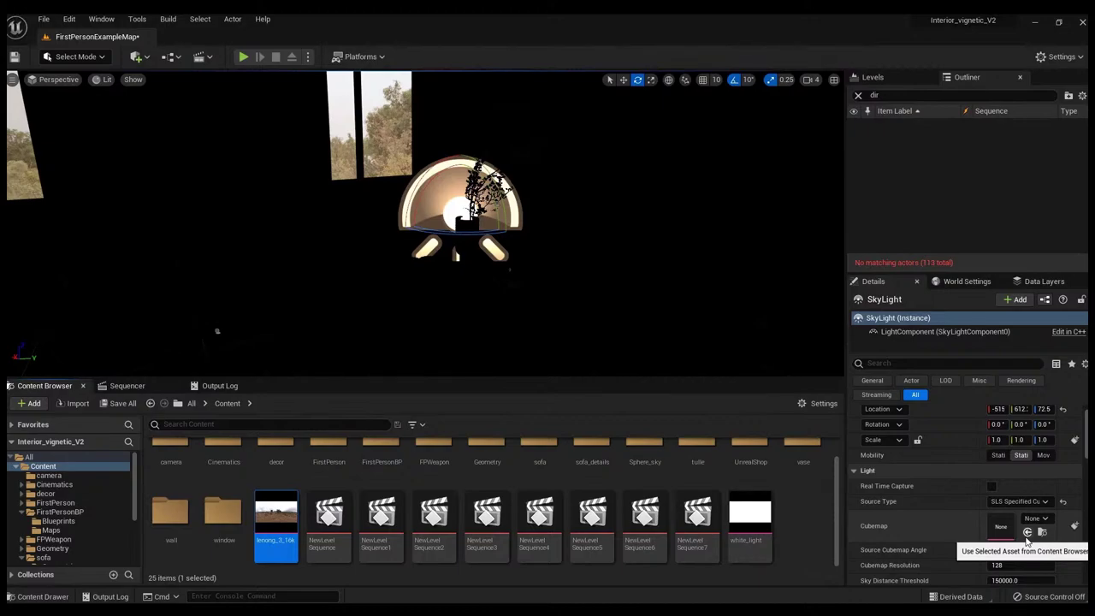
left_click_drag(275, 522, 1000, 519)
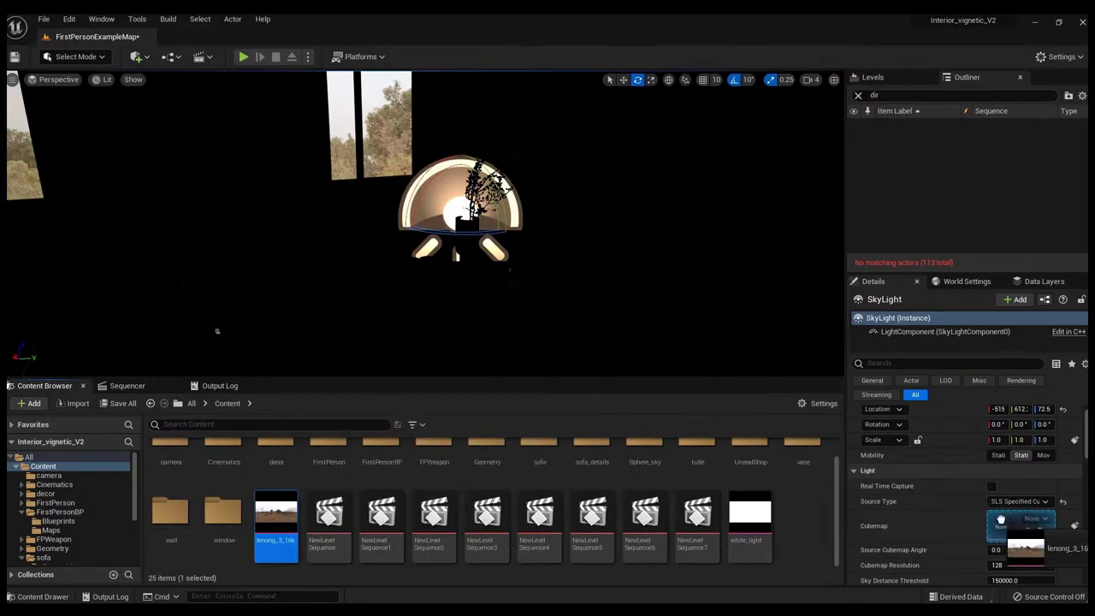
left_click_drag(774, 552, 265, 520)
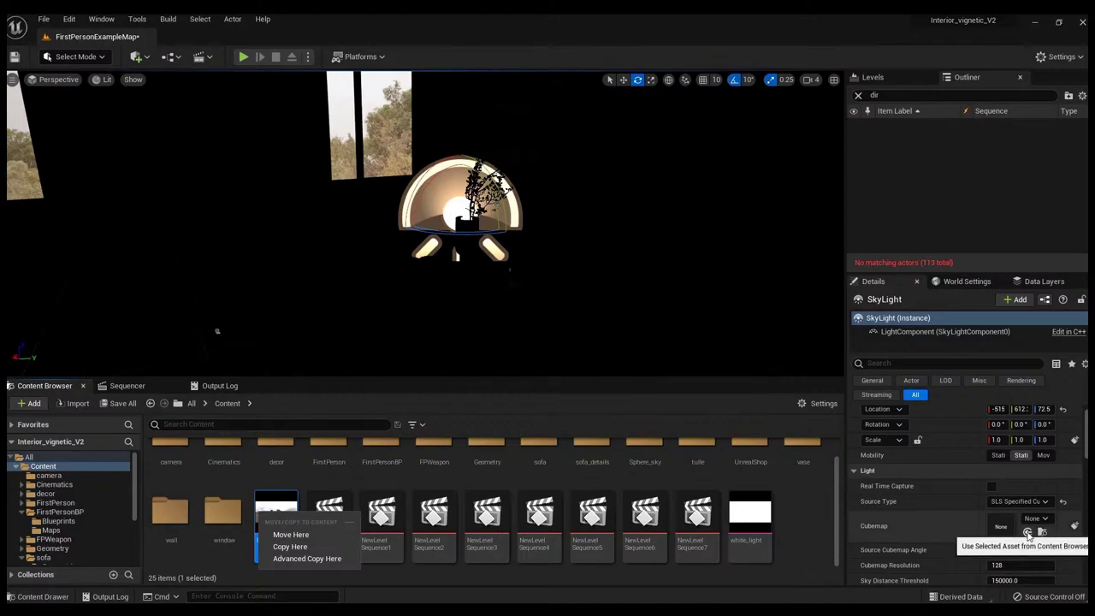
left_click(1027, 531)
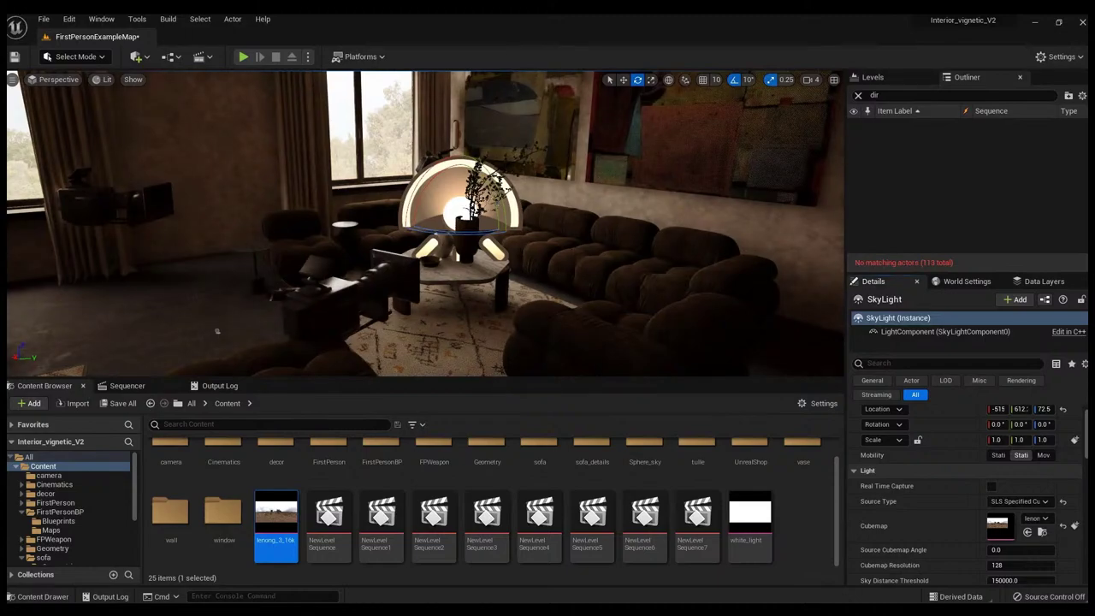
right_click_drag(216, 331, 524, 250)
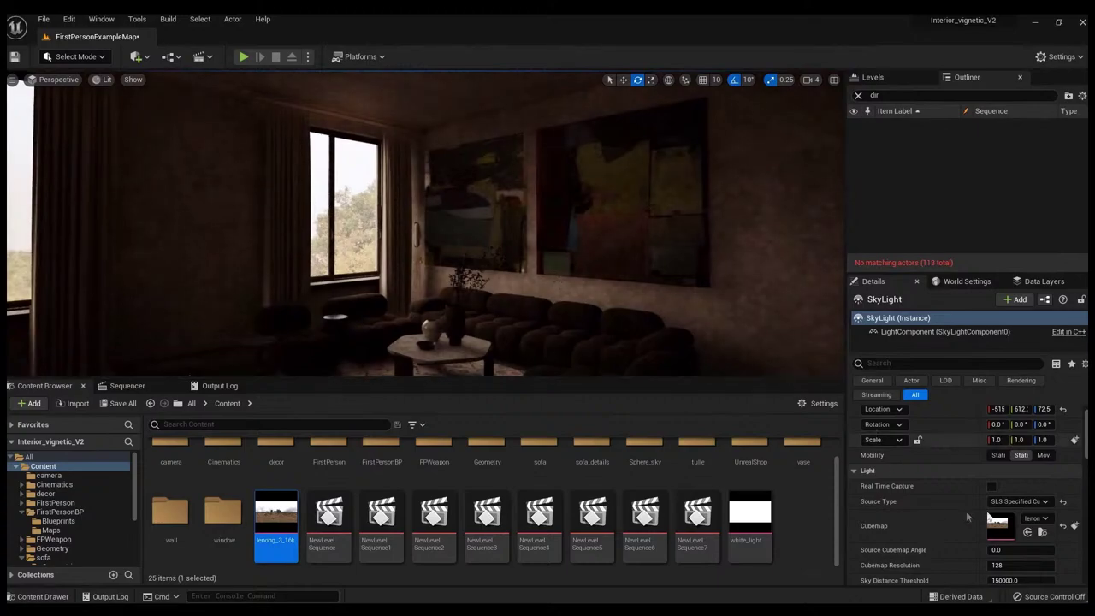
- Set the SkyLight Intensity Scale to 50, then select the sphere Sphere013 in the room
scroll(1027, 539, "down", 2)
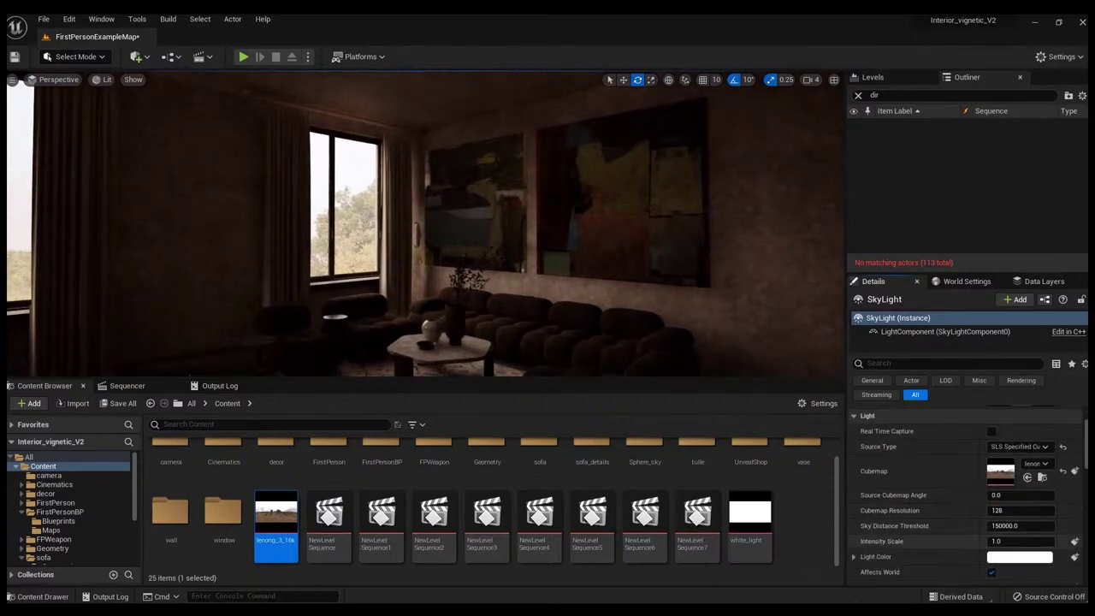
left_click(1024, 545)
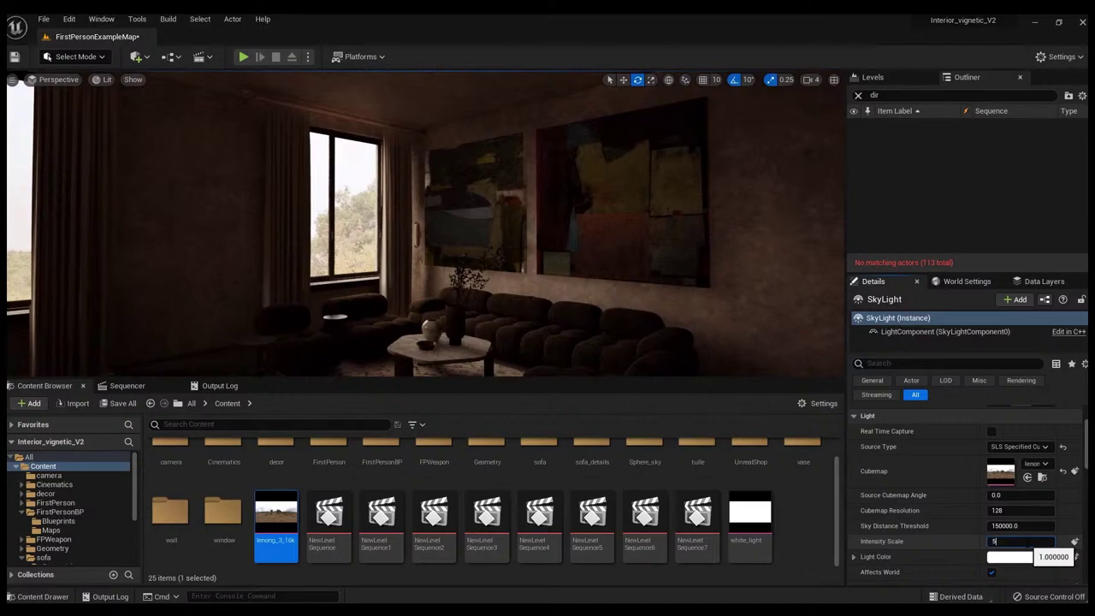
type("50")
key("Return")
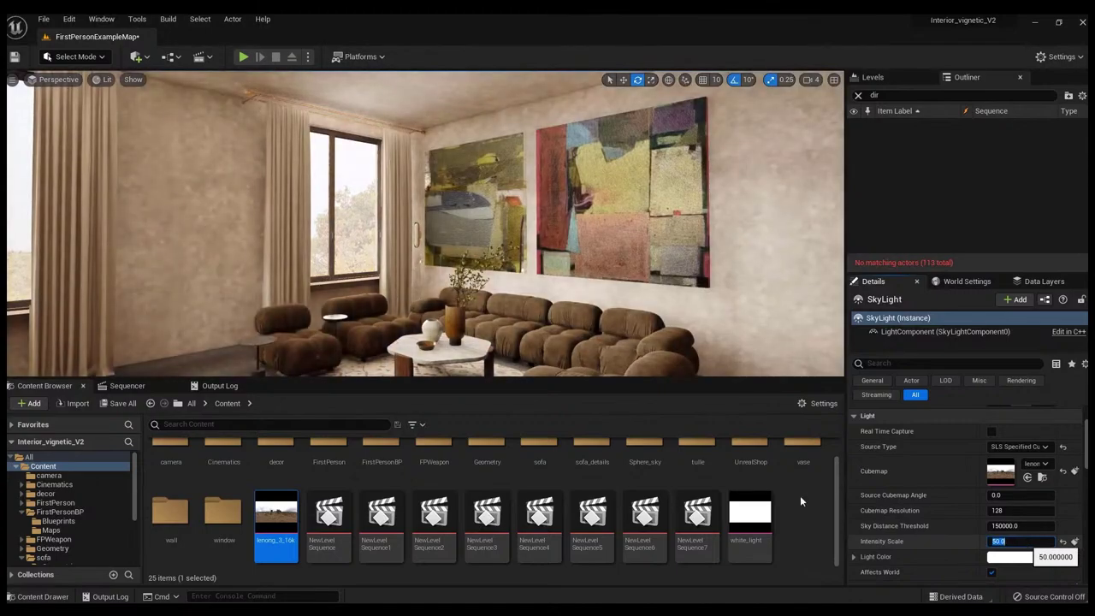
right_click_drag(513, 257, 697, 257)
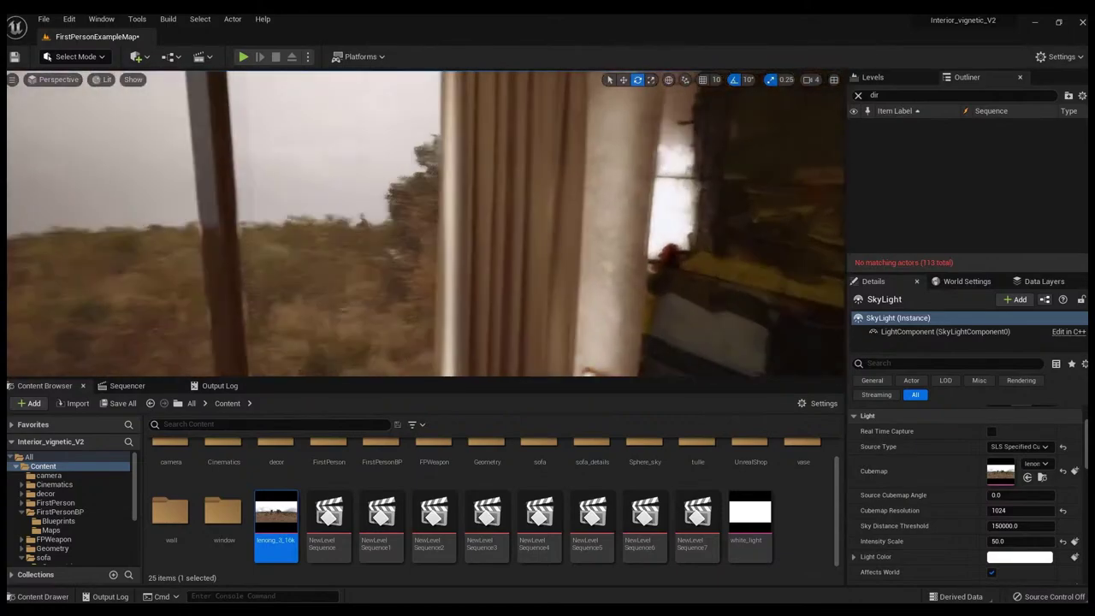
left_click(448, 188)
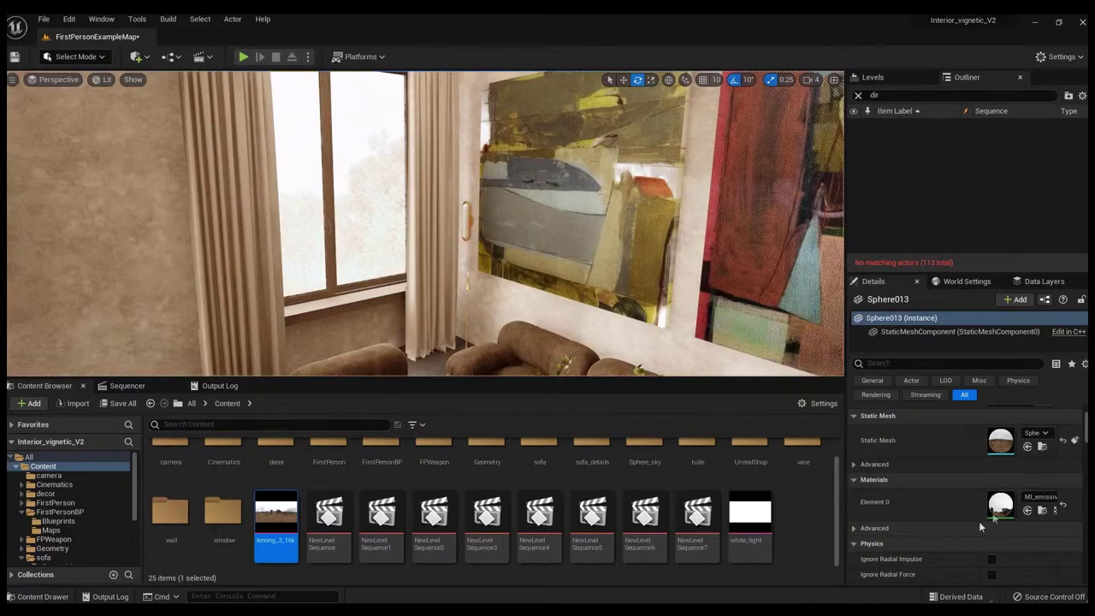
- Open MI_emissive's parent M_emissive, reset its Blend Mode to Opaque and apply
double_click(1000, 503)
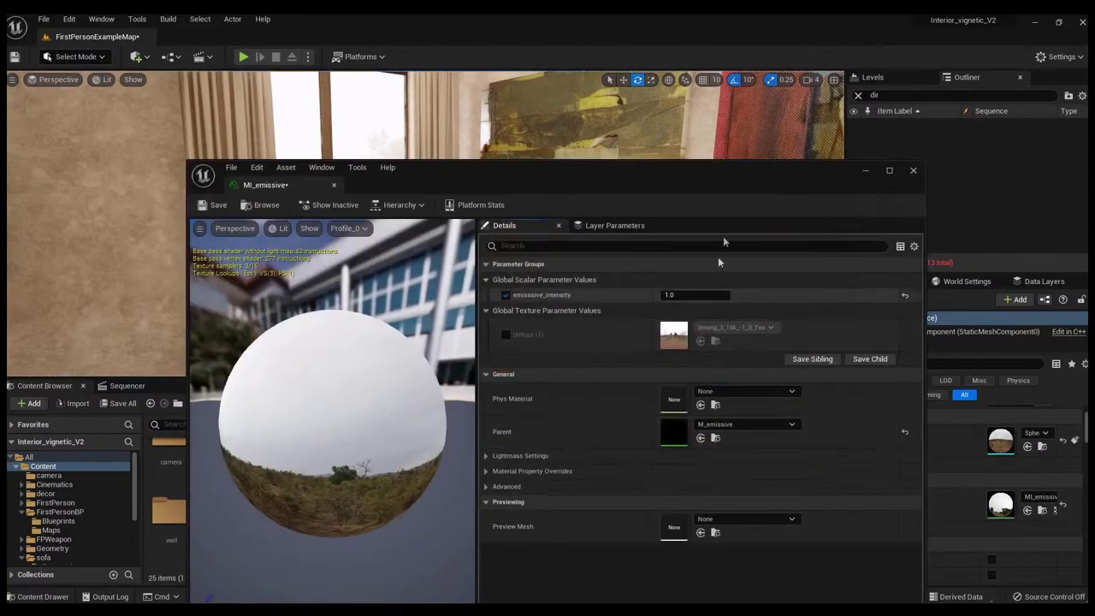
left_click_drag(716, 171, 944, 102)
double_click(905, 367)
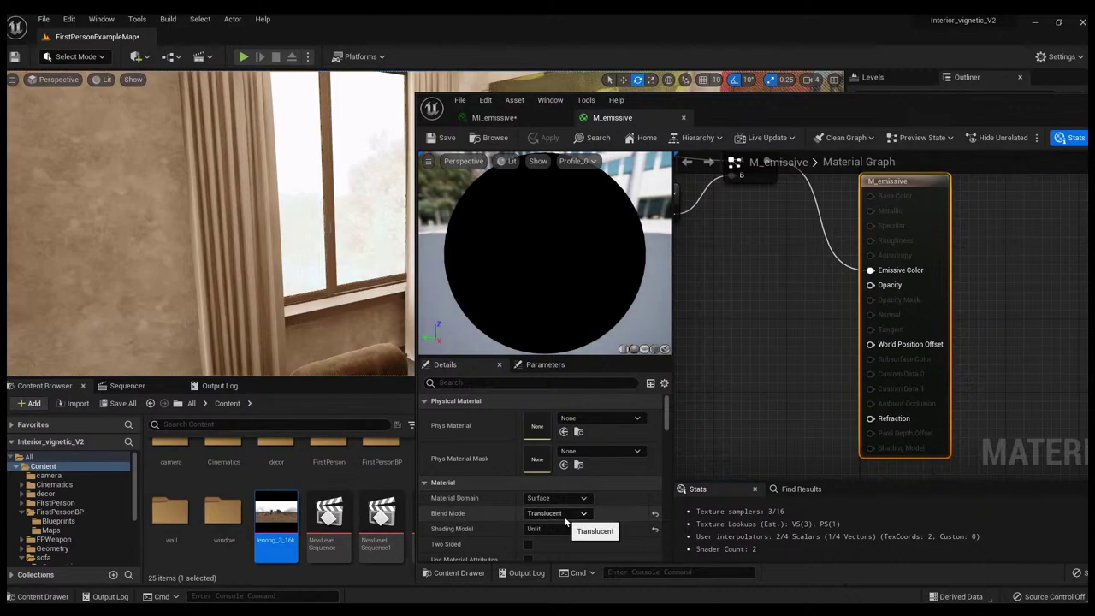
left_click(655, 515)
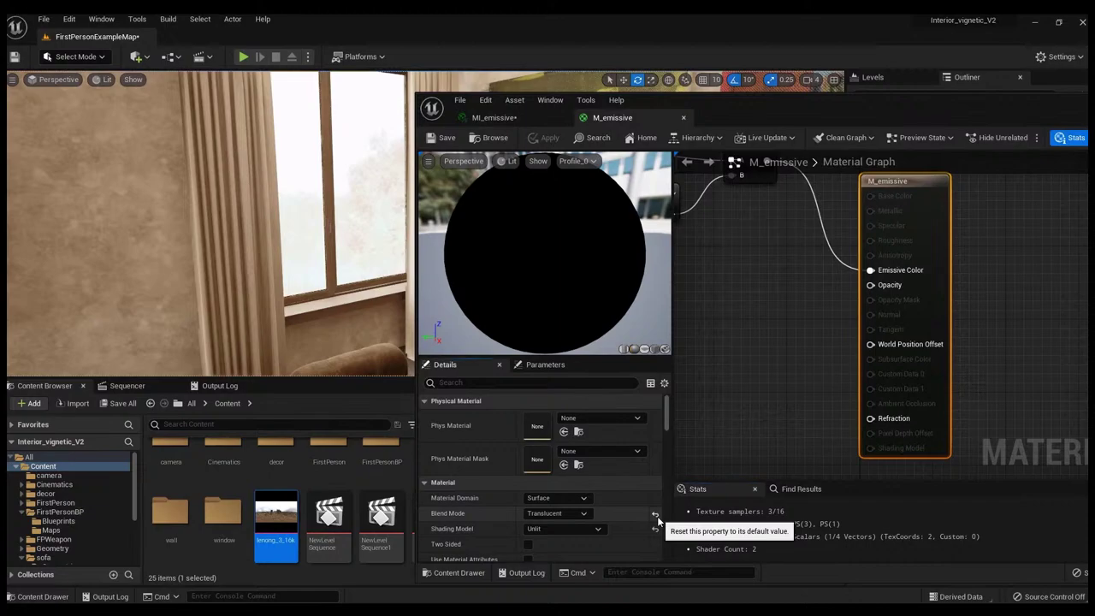
left_click(443, 139)
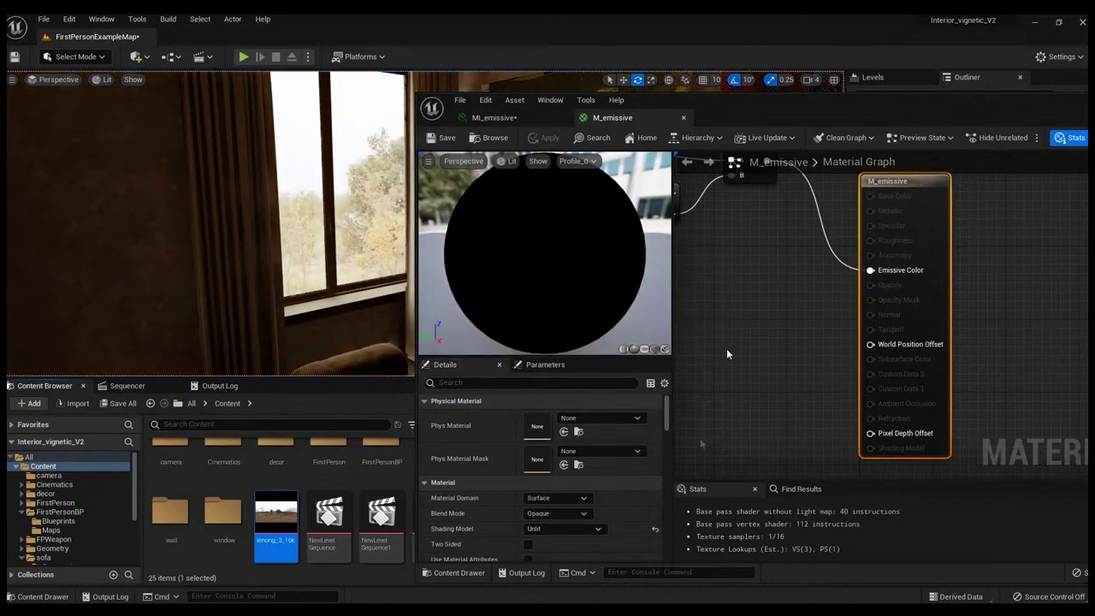
left_click_drag(927, 102, 804, 362)
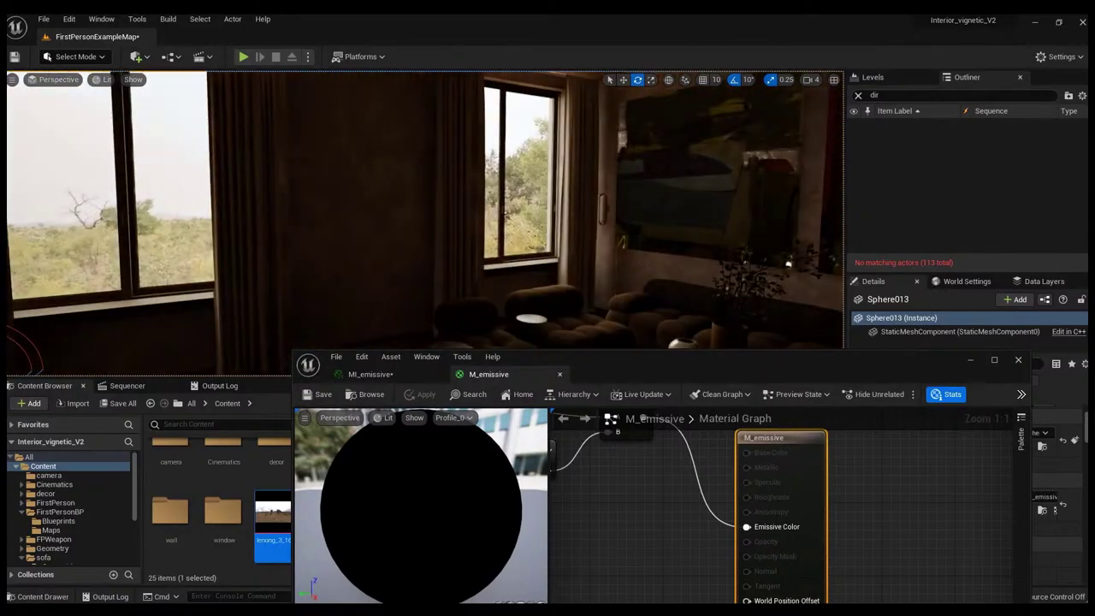
- Select the SkyLight via a 'sky' Outliner search, nudging then undoing its Intensity Scale
left_click_drag(722, 366, 532, 338)
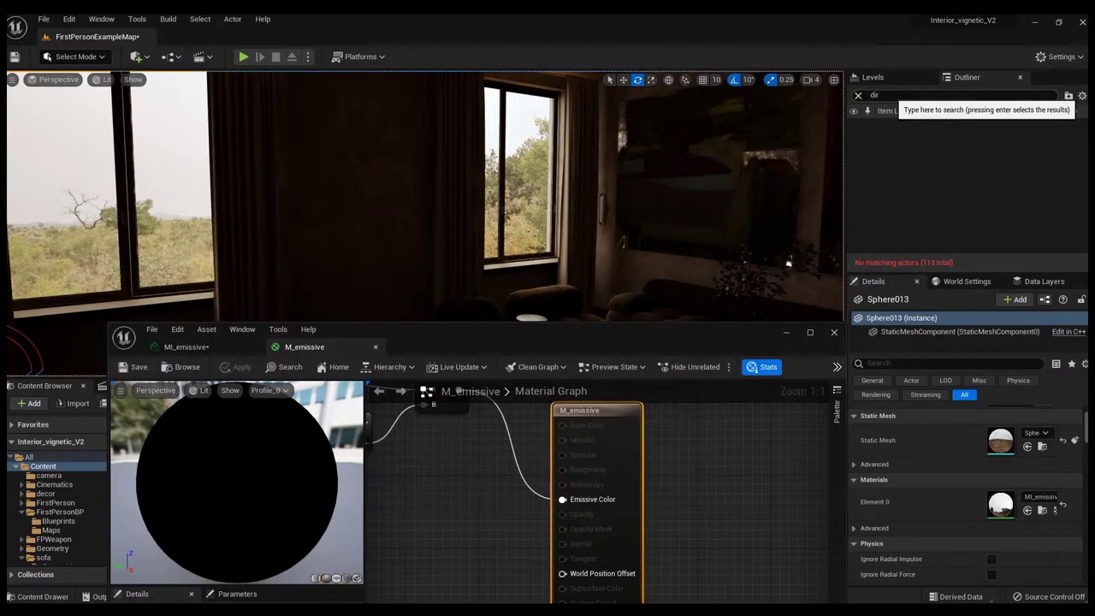
left_click(874, 95)
type("sky")
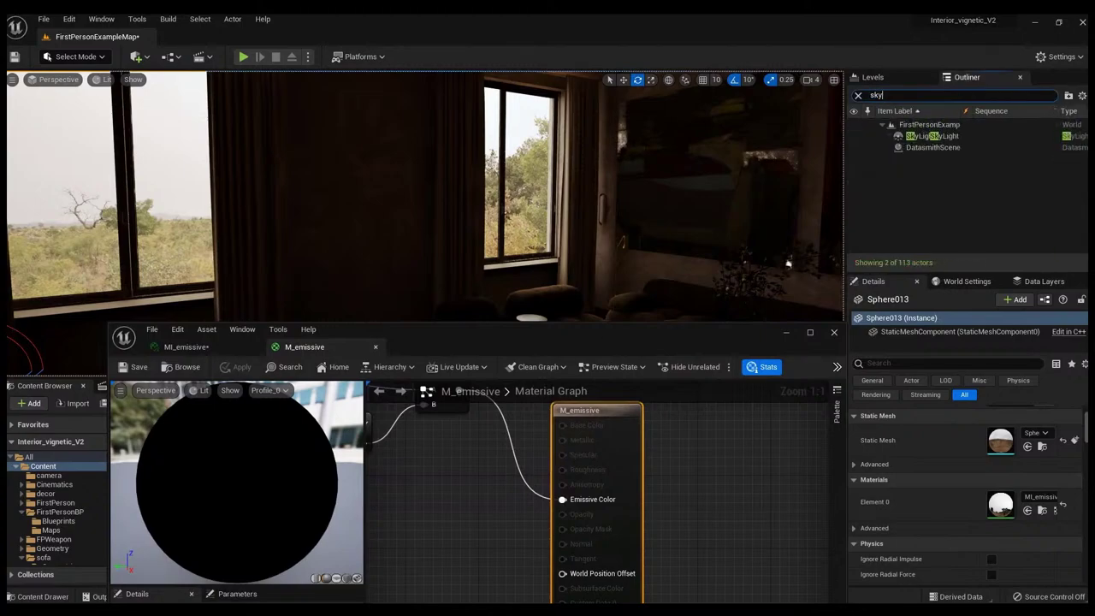
left_click(932, 136)
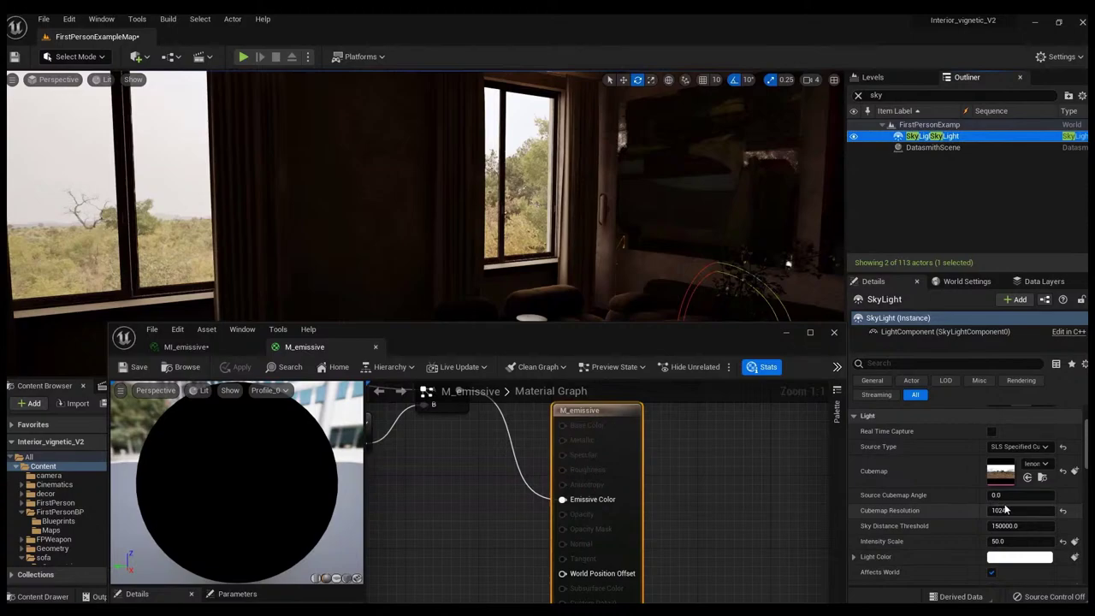
left_click_drag(1018, 540, 1061, 540)
key("ctrl+z")
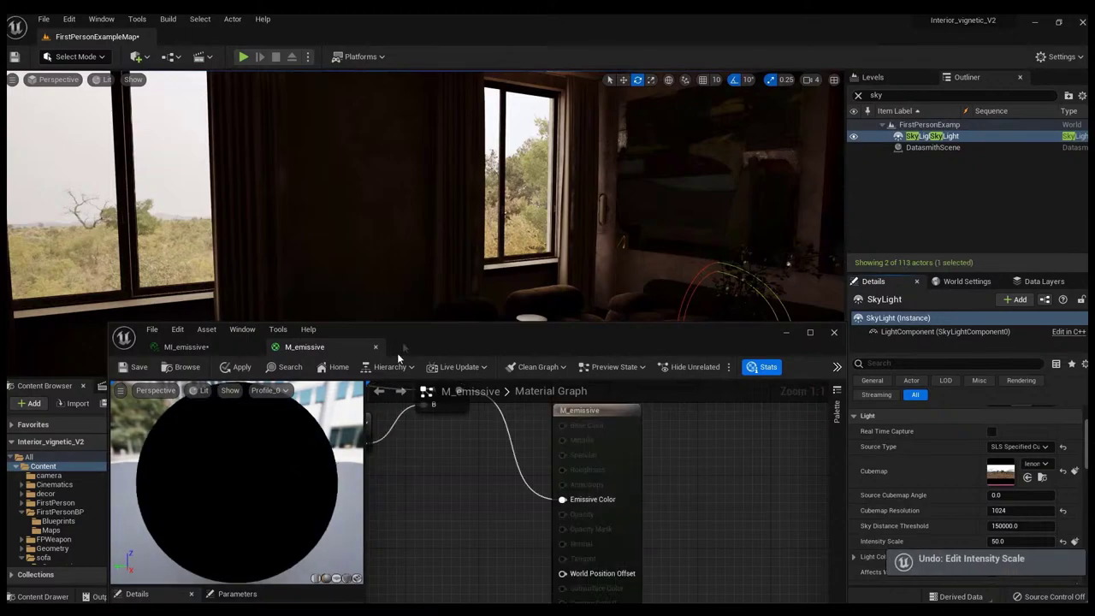
- Set M_emissive's Blend Mode to Translucent, save it, and close the Material Editor
left_click_drag(404, 326, 871, 104)
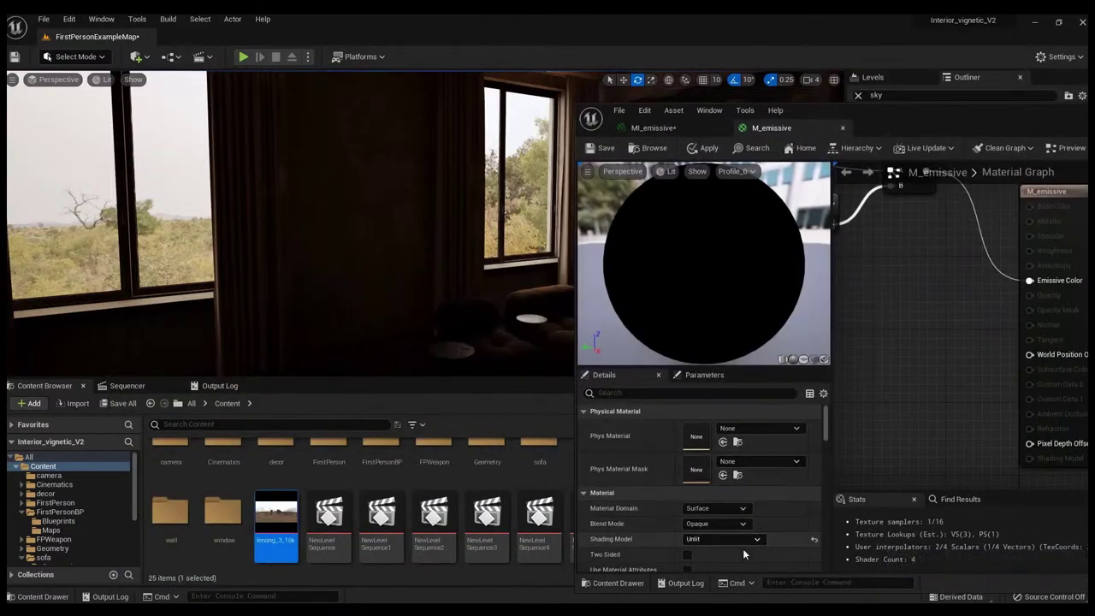
left_click(729, 525)
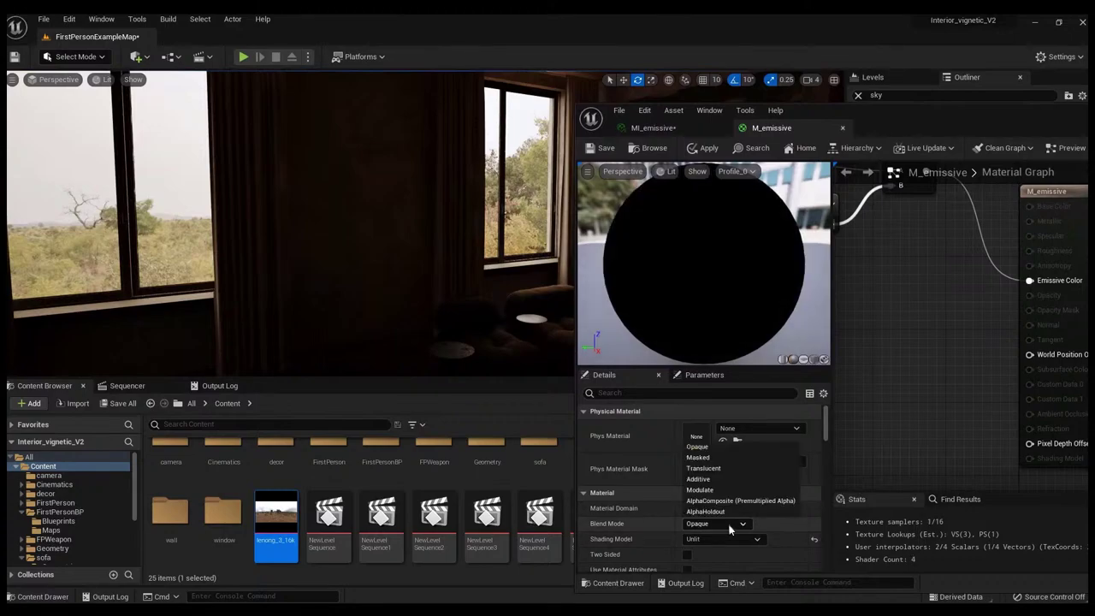
left_click(703, 468)
left_click(605, 148)
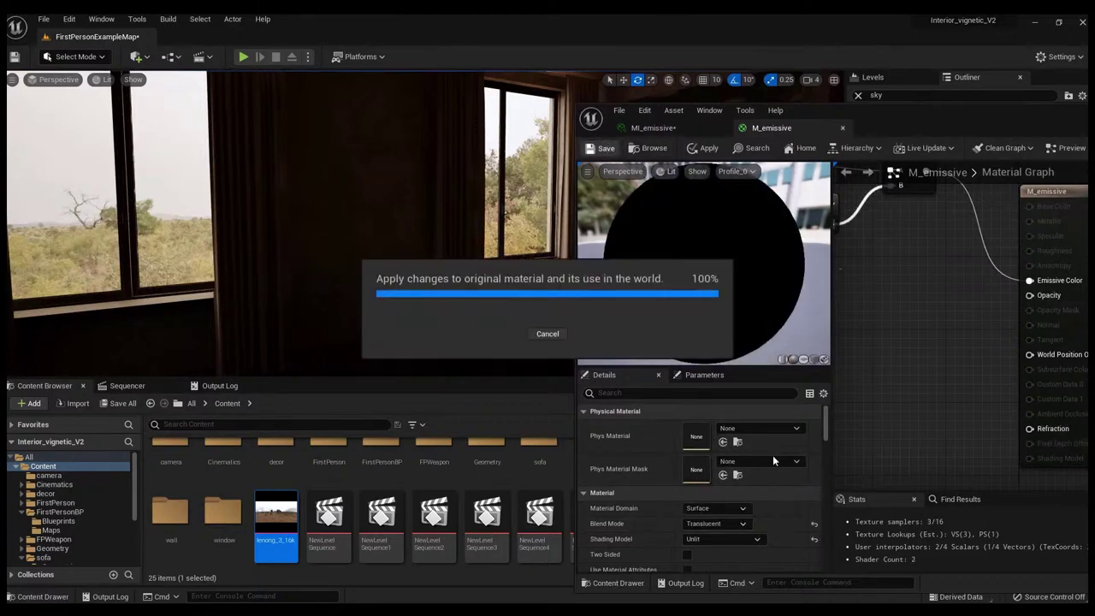
left_click_drag(961, 112, 399, 378)
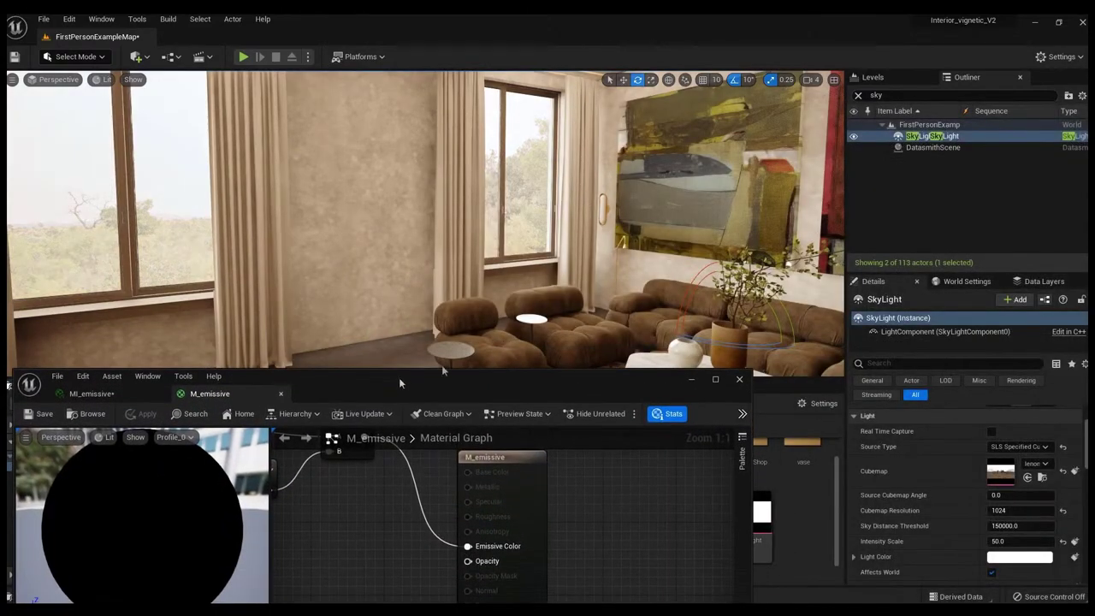
left_click(740, 379)
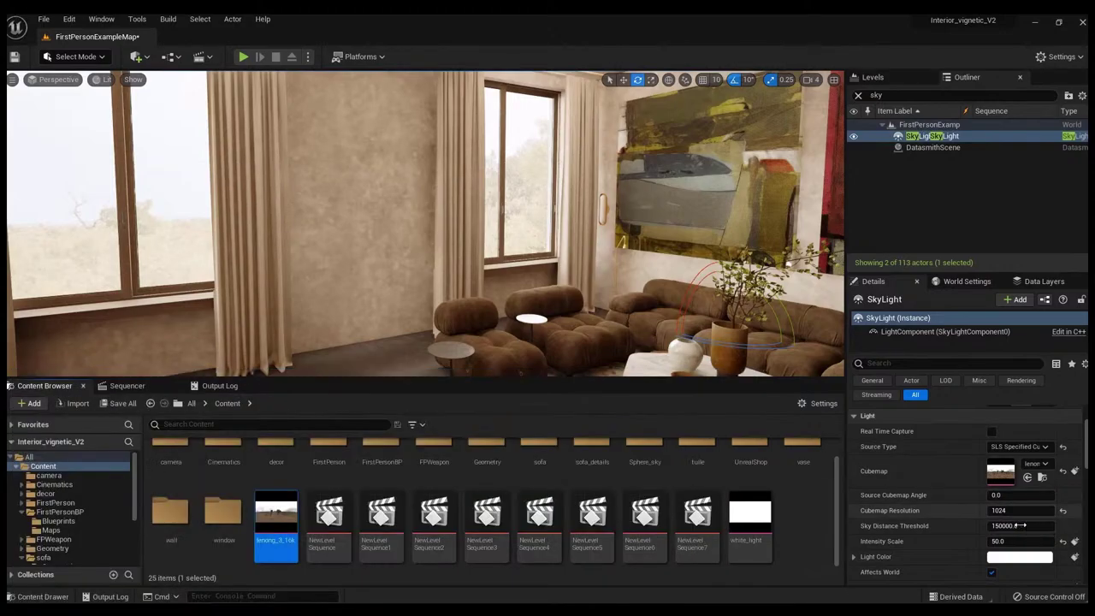
- Set the sky light's Source Cubemap Angle to 50, then to 120 degrees
scroll(901, 472, "down", 2)
right_click_drag(665, 263, 665, 263)
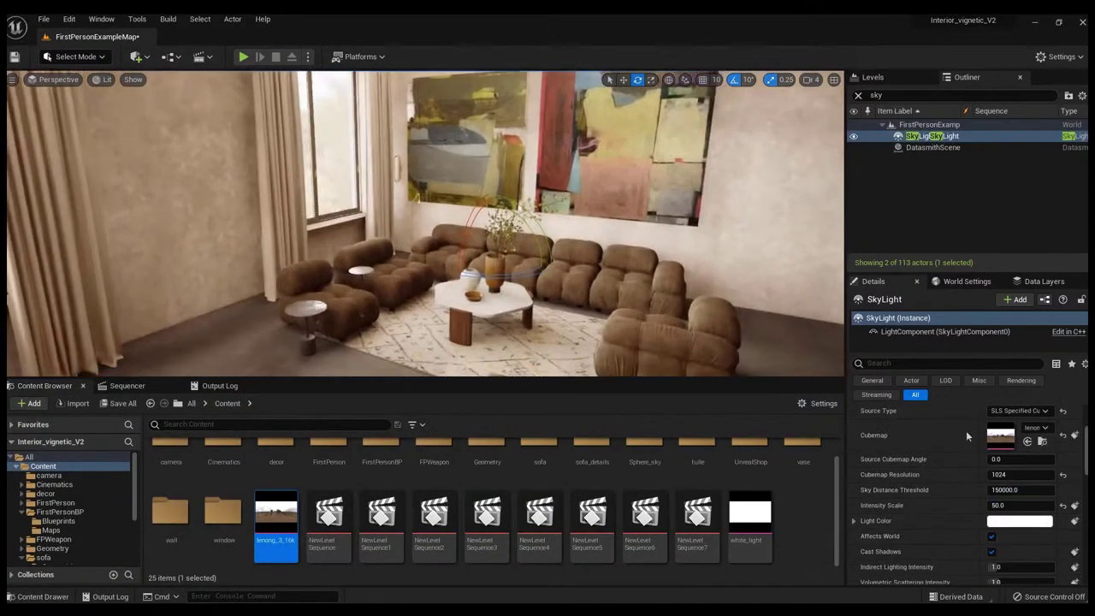
left_click(1025, 461)
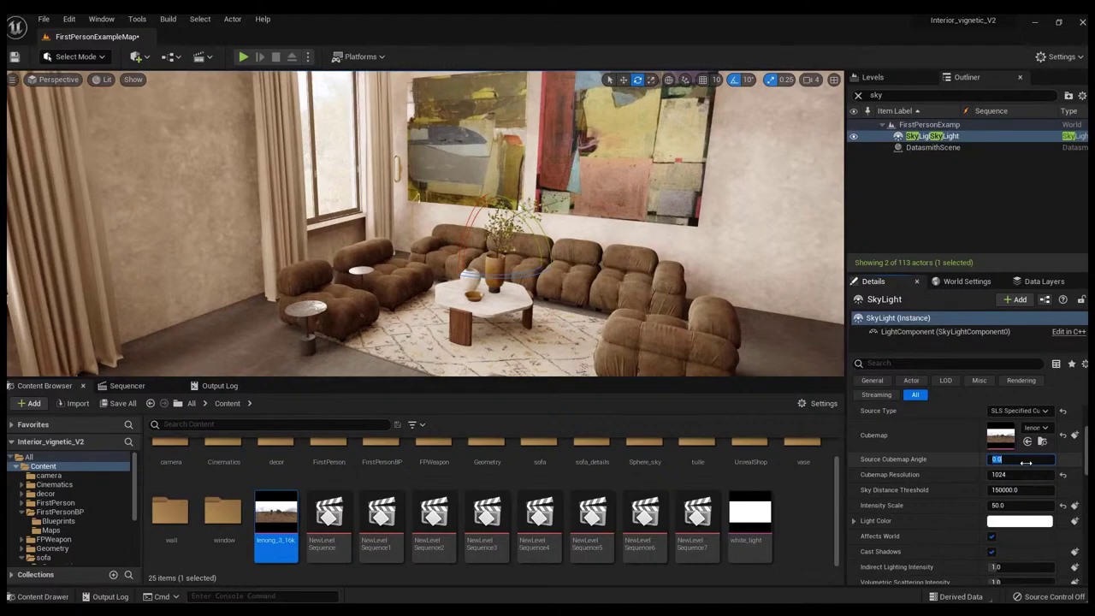
key("Return")
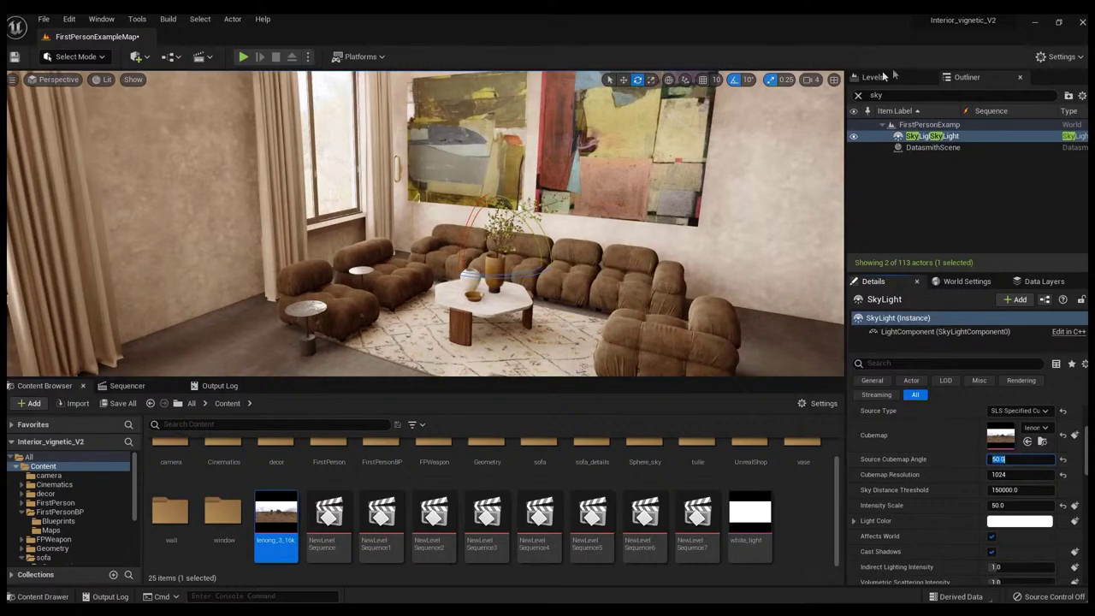
right_click_drag(796, 171, 795, 171)
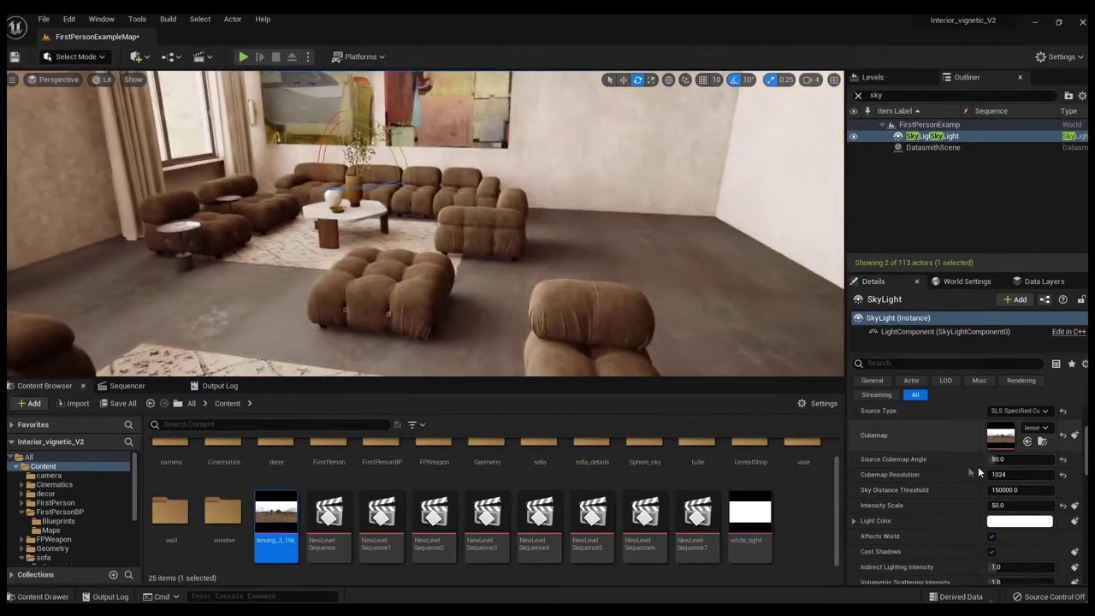
left_click(999, 460)
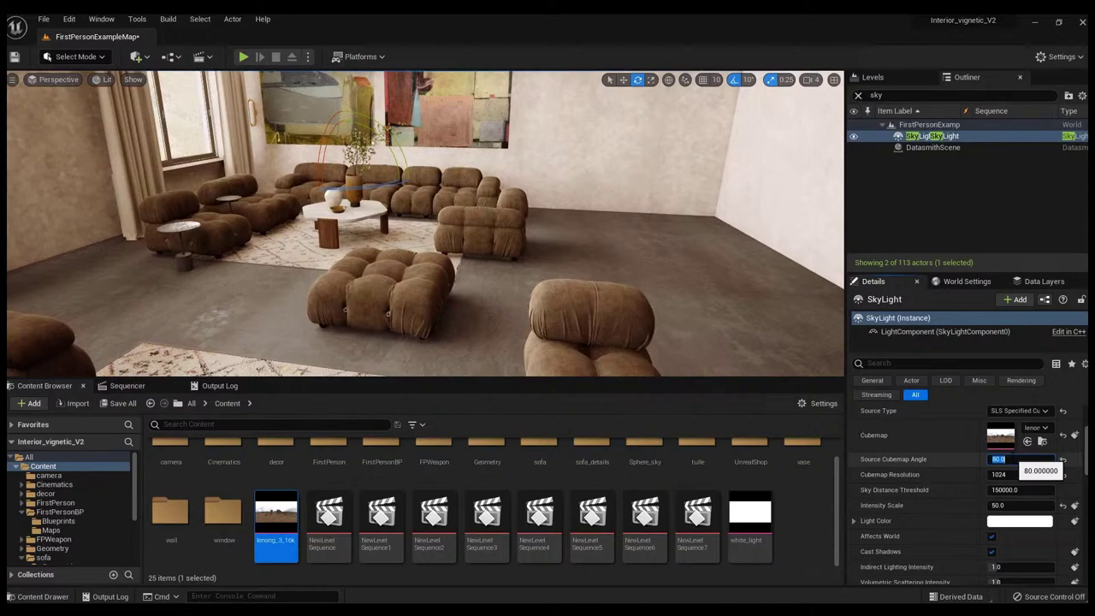
type("0")
key("Return")
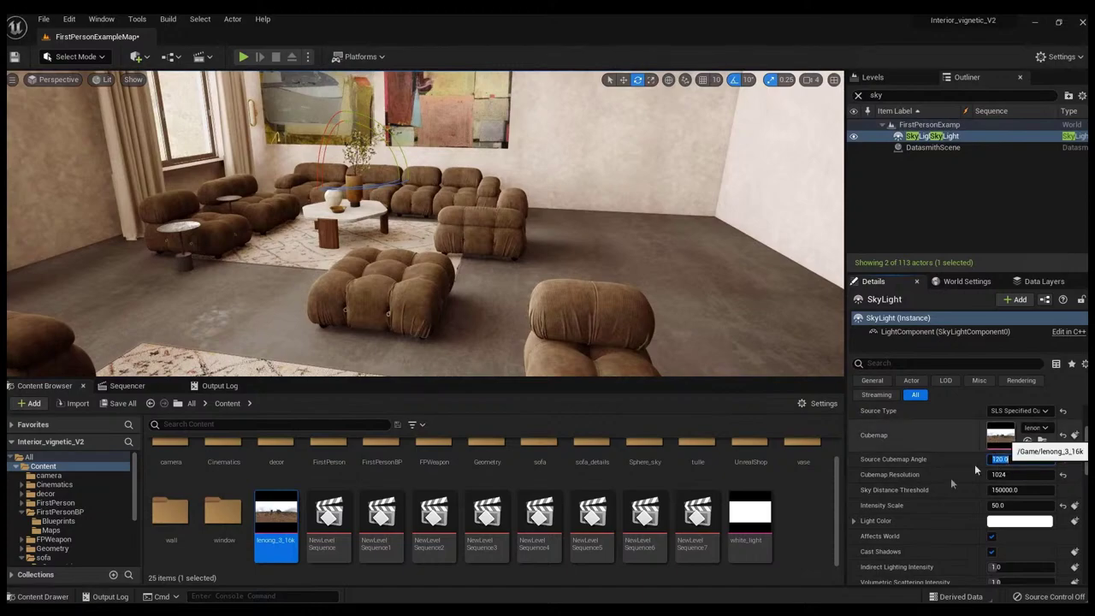
- Try white_light as the sky light cubemap, then switch it back to lenong_3_16k
left_click_drag(749, 518, 974, 512)
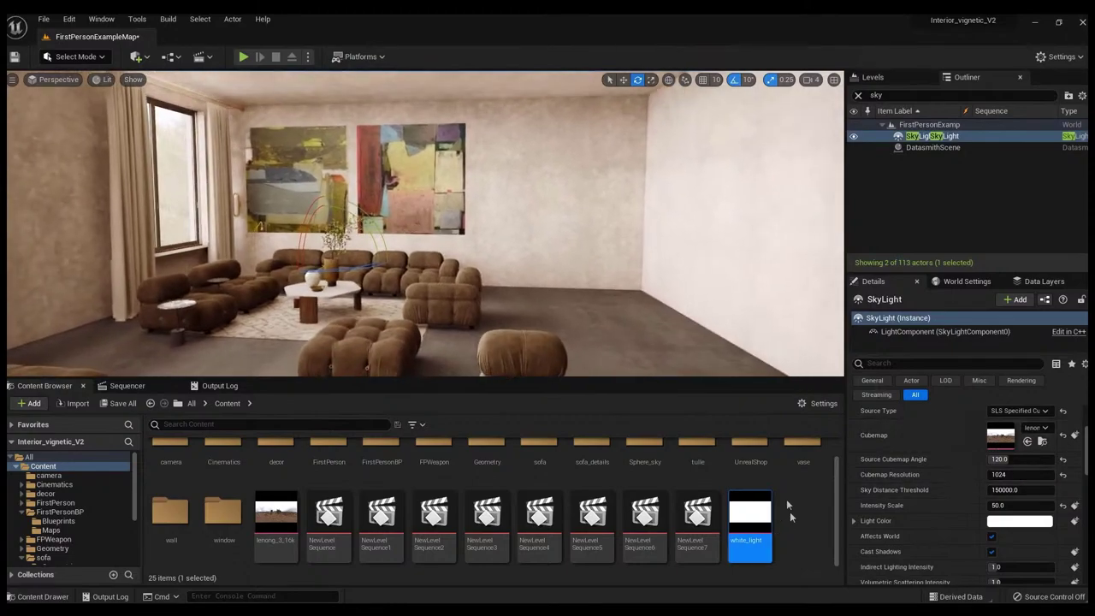
left_click(1027, 442)
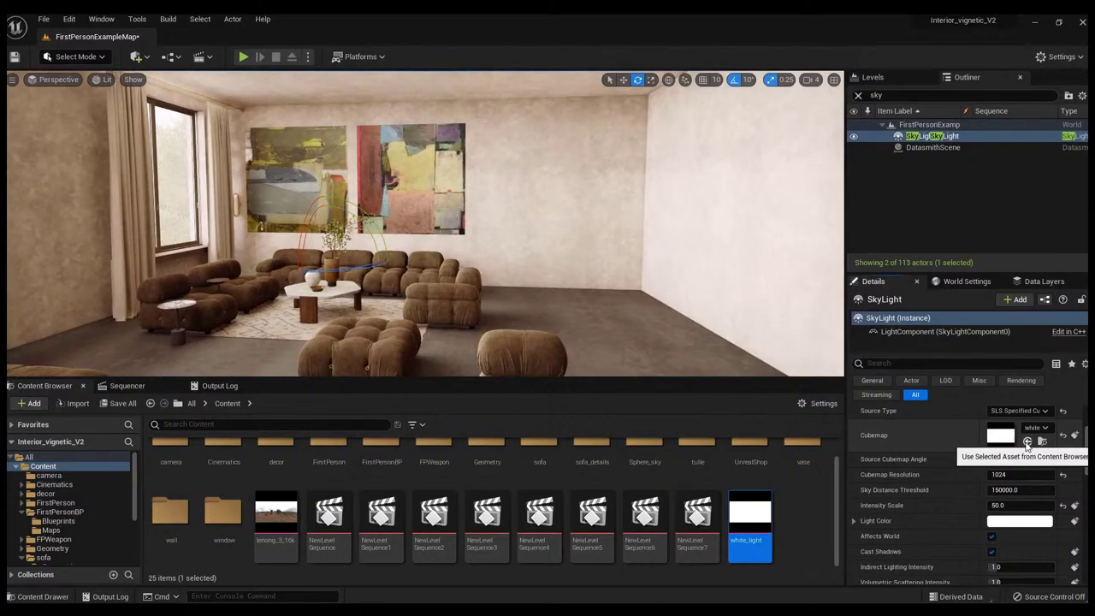
left_click_drag(999, 460, 1035, 459)
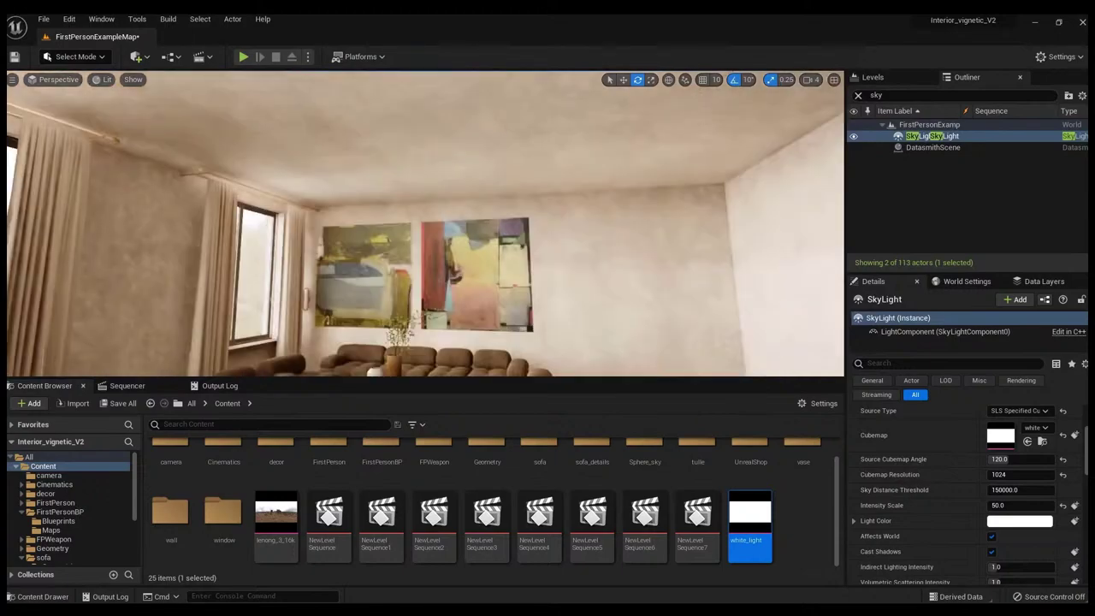
left_click(287, 530)
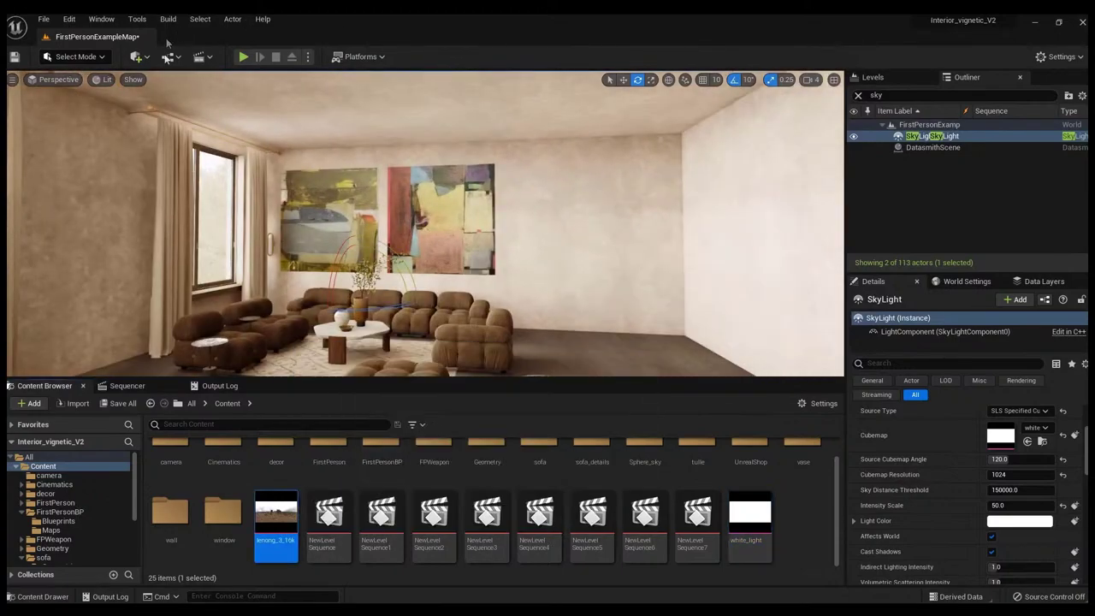
left_click(1027, 440)
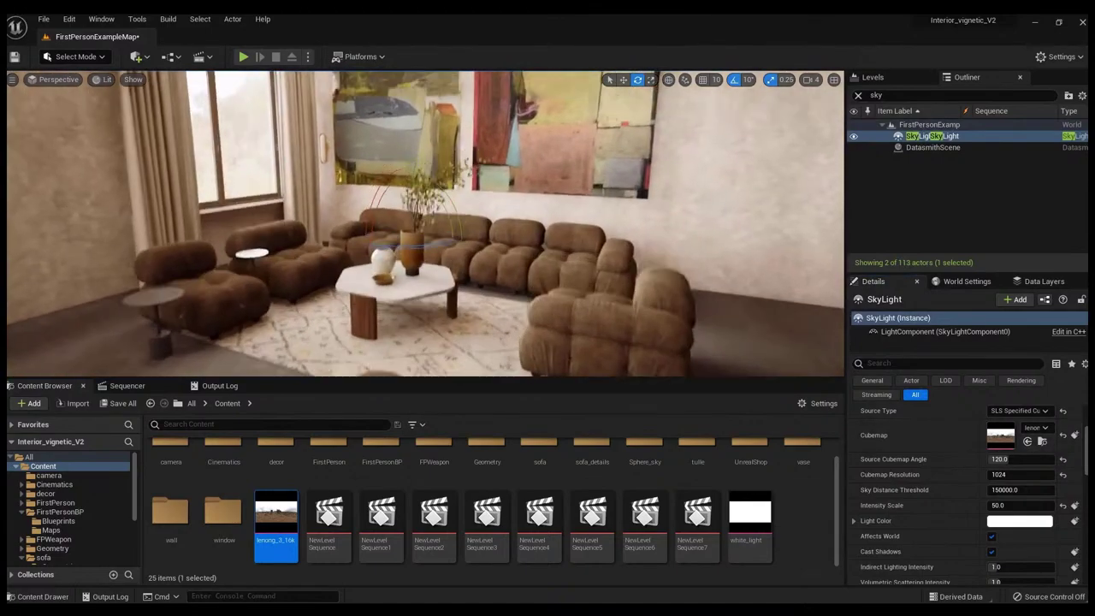
left_click(138, 57)
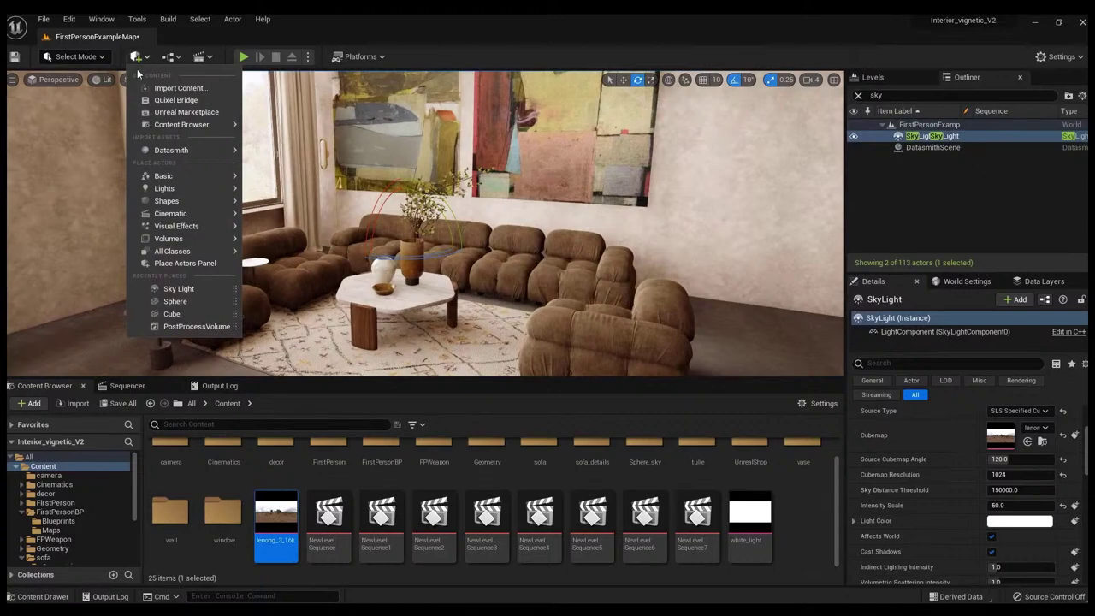
- Place a Directional Light from Quick Add > Lights and frame it in the viewport
mouse_move(167, 189)
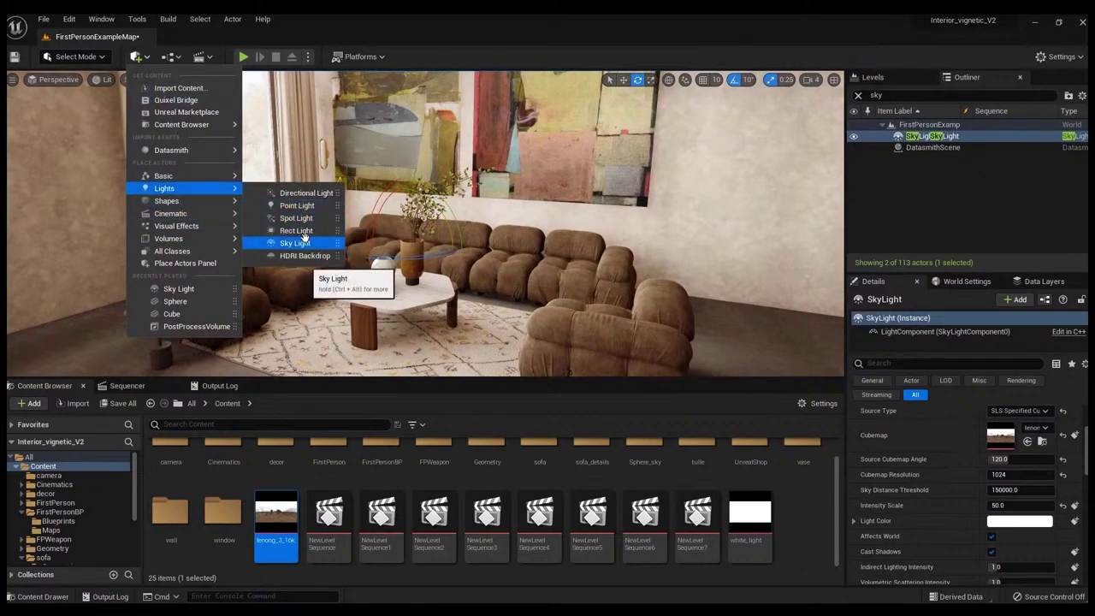
left_click(304, 192)
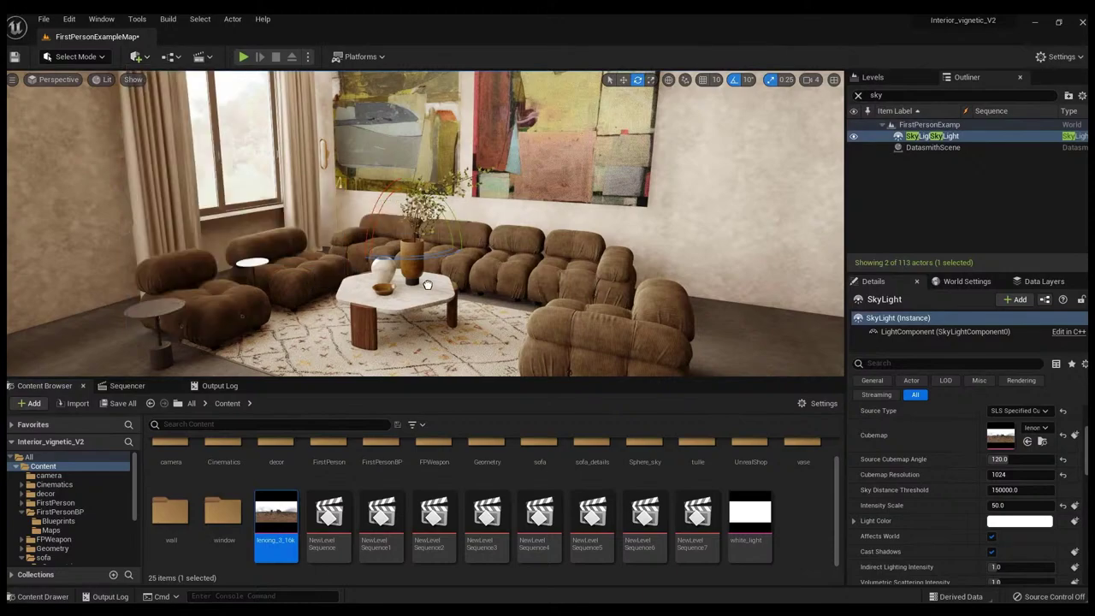
left_click(858, 94)
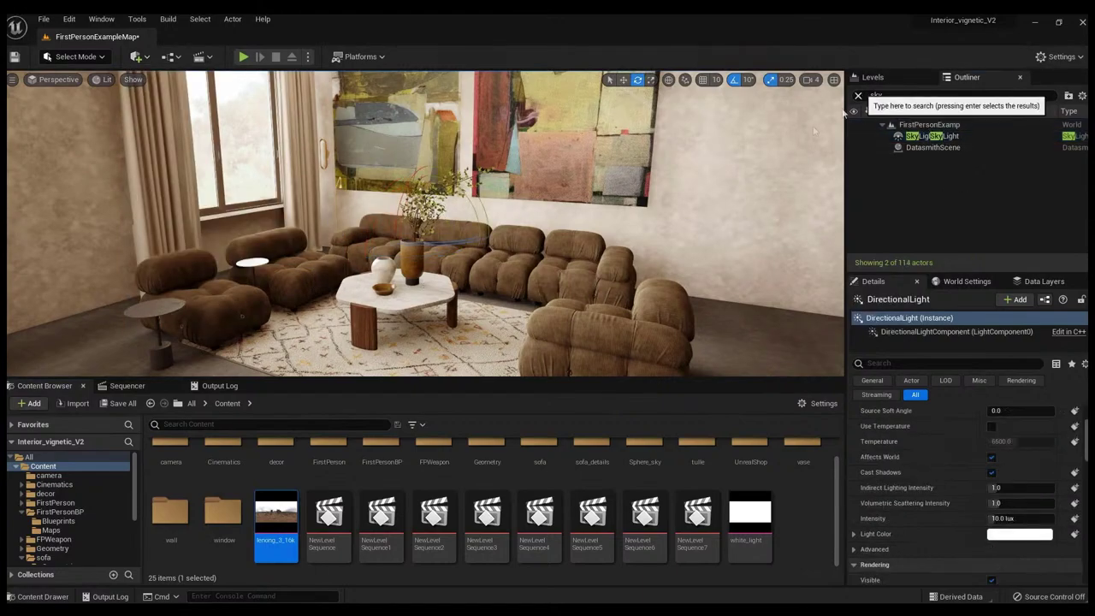
double_click(931, 191)
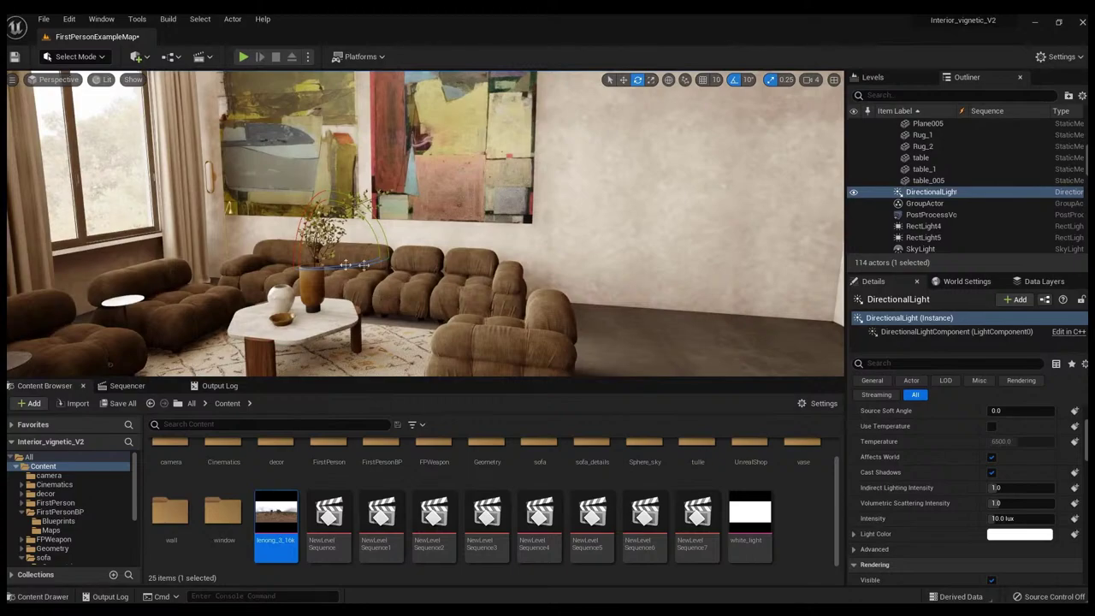
key("f")
- Rotate the directional light so sunlight falls into the room
left_click_drag(409, 264, 466, 260)
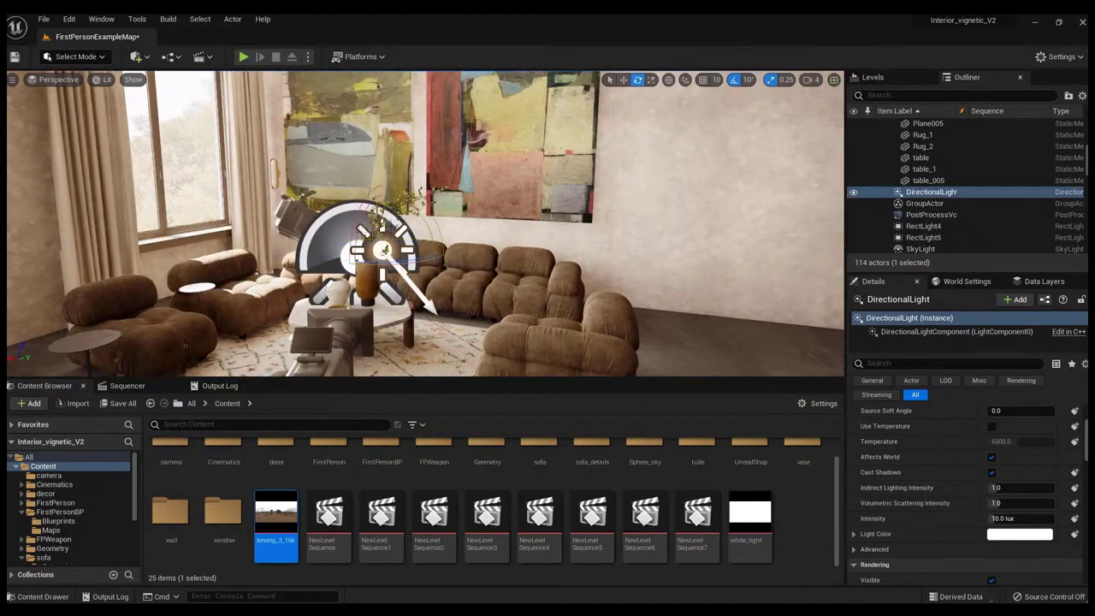
key("g")
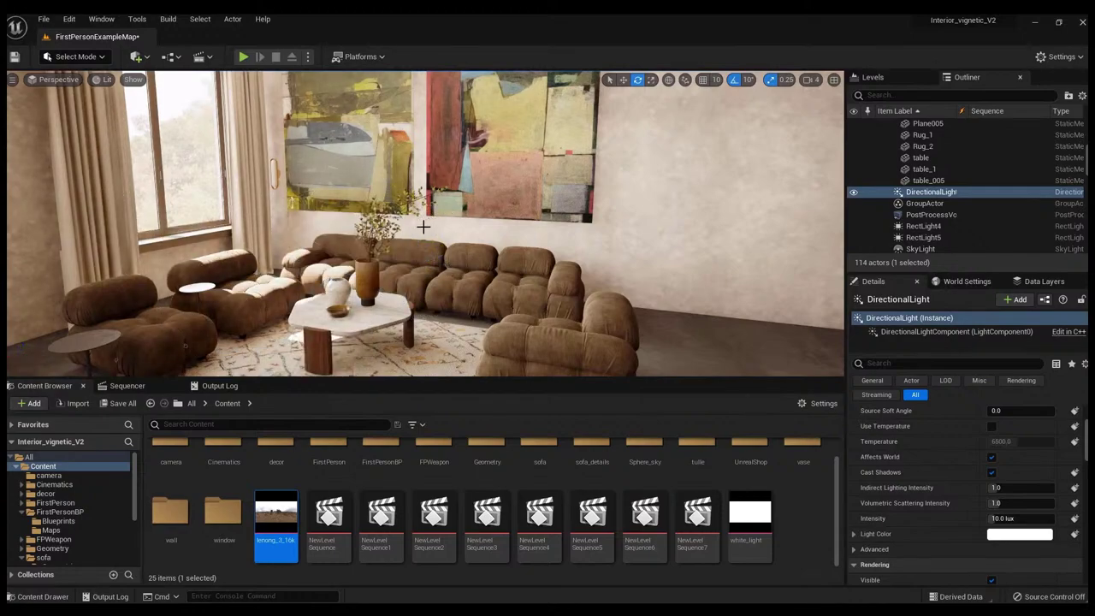
key("g")
key("ctrl+l")
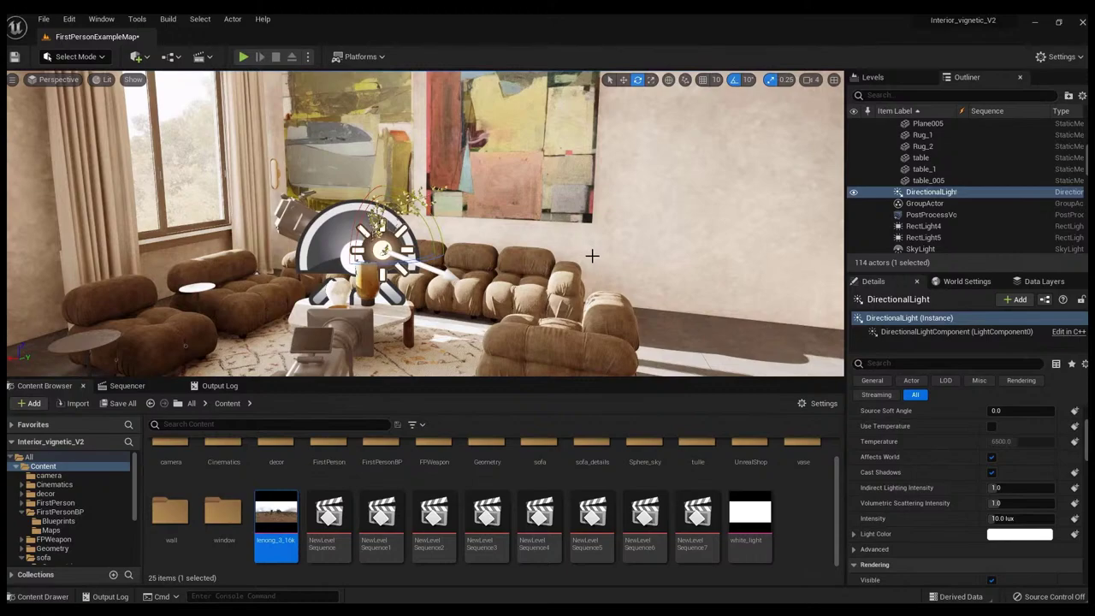
- Turn off rotation snapping and rotate the sun until light hits the floor and right wall
left_click(734, 80)
mouse_move(432, 226)
left_mouse_down()
mouse_move(402, 274)
mouse_move(437, 218)
left_mouse_up()
mouse_move(436, 217)
right_mouse_down()
mouse_move(599, 217)
mouse_move(432, 220)
right_mouse_up()
left_click_drag(301, 189, 313, 178)
key("f")
right_click_drag(432, 221, 492, 224)
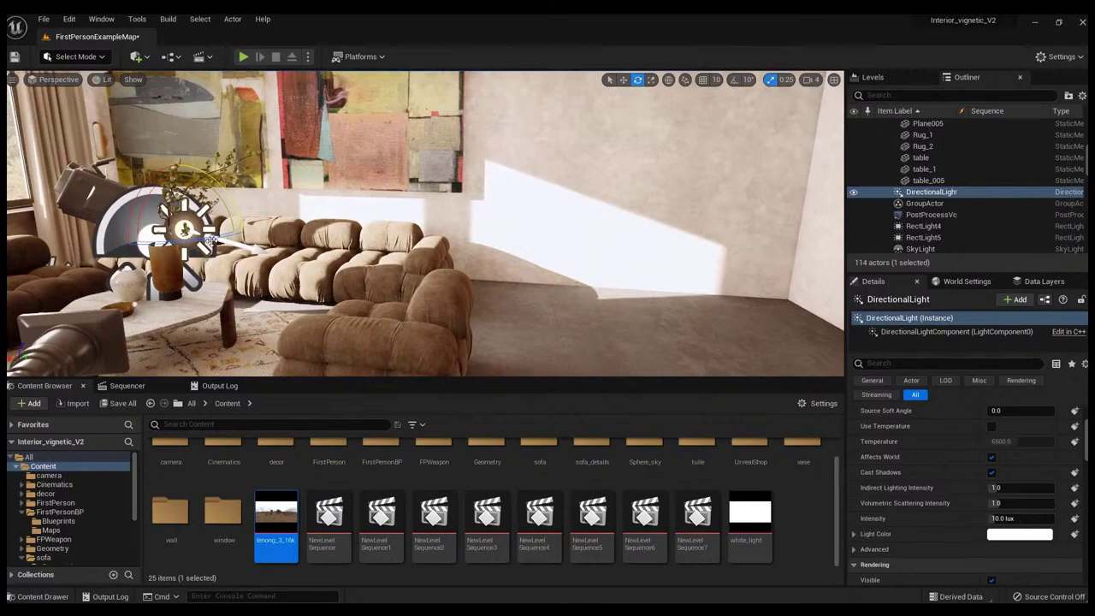
right_click_drag(225, 196, 603, 163)
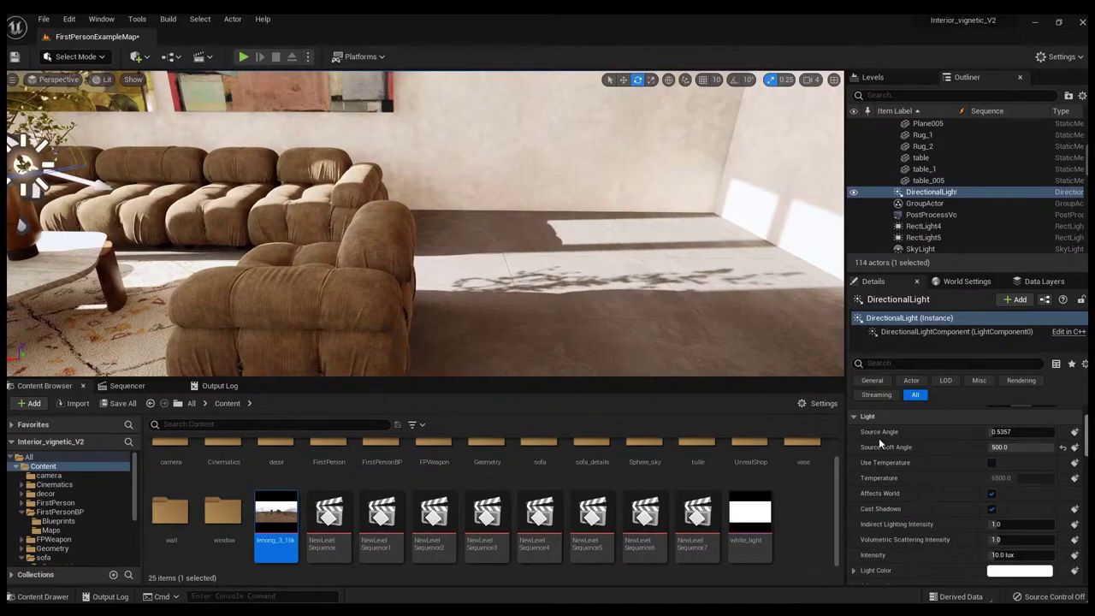
- Try sun Source Angle values 5, 1 and 2, settle on 10, then tilt the sun about 14°
left_click(1022, 432)
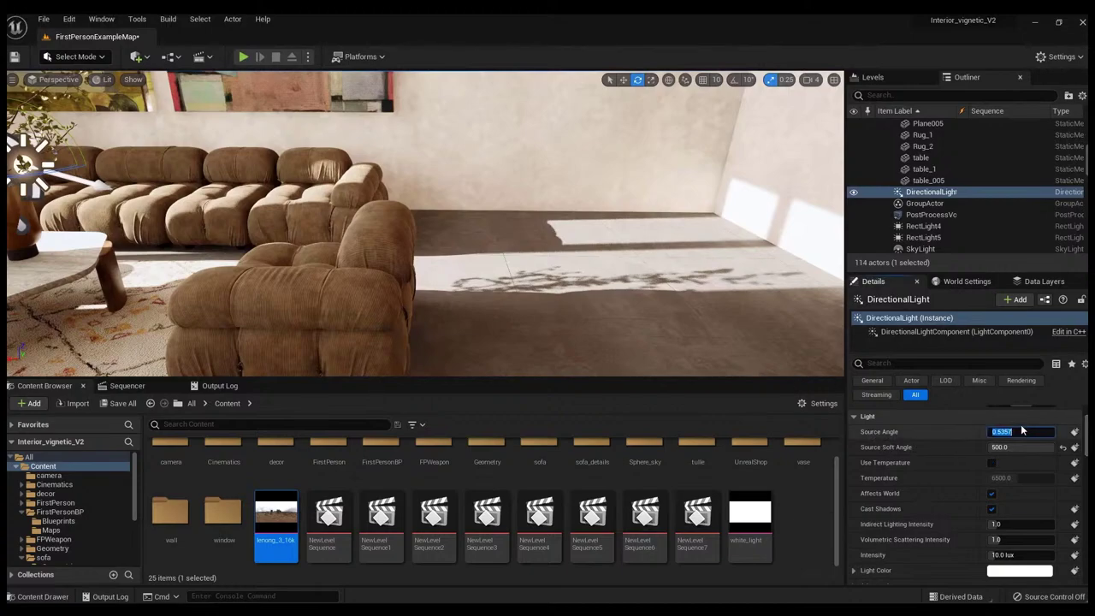
key("Return")
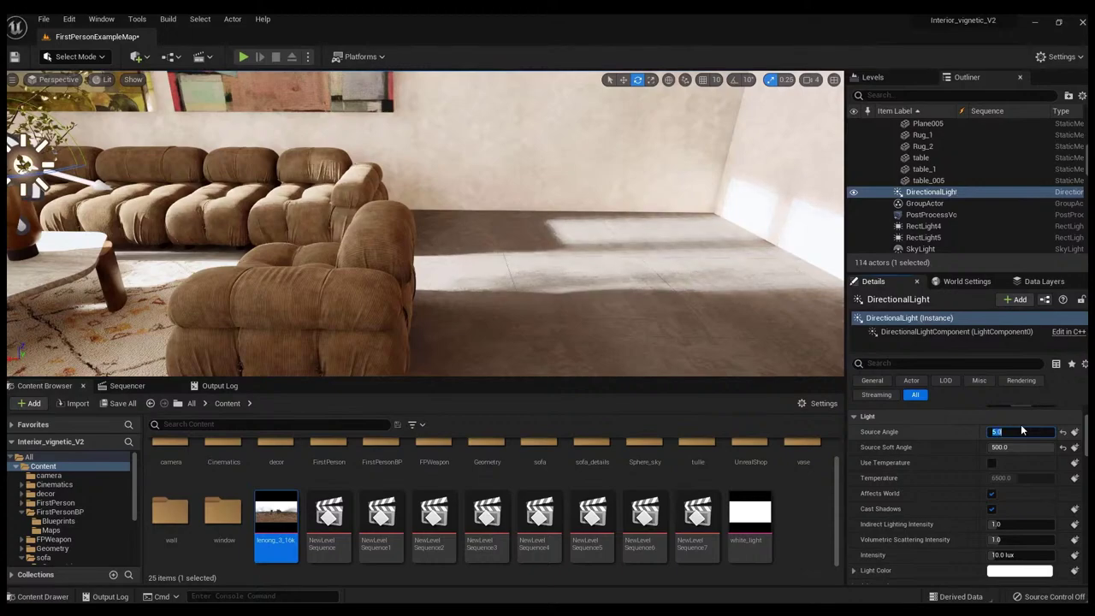
type("1")
key("Return")
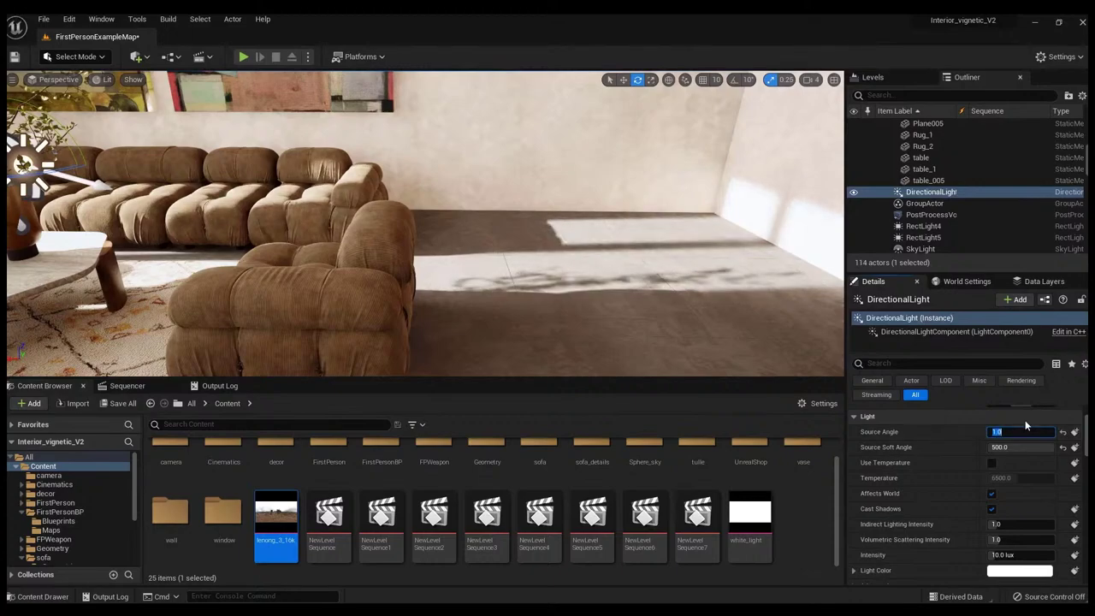
key("Return")
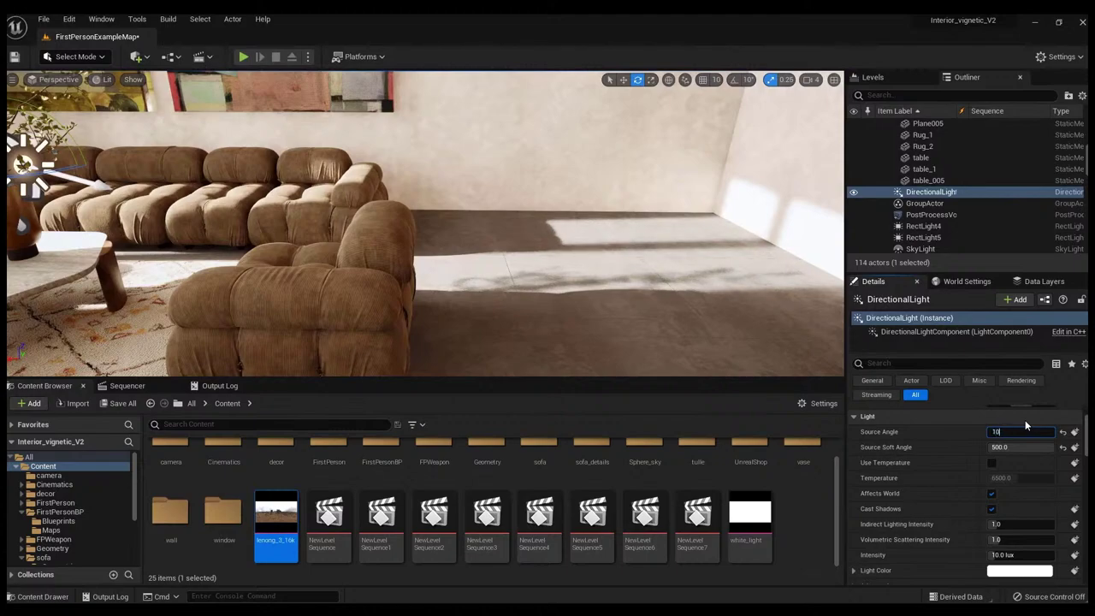
type("10")
key("Return")
right_click_drag(462, 203, 372, 172)
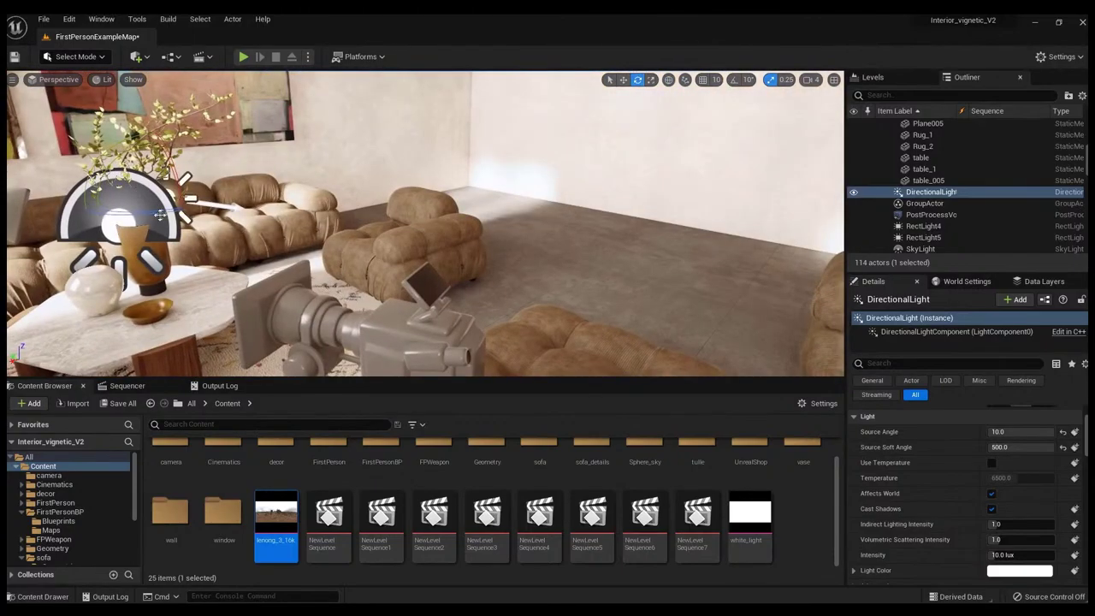
mouse_move(220, 195)
left_mouse_down()
mouse_move(188, 202)
mouse_move(220, 197)
left_mouse_up()
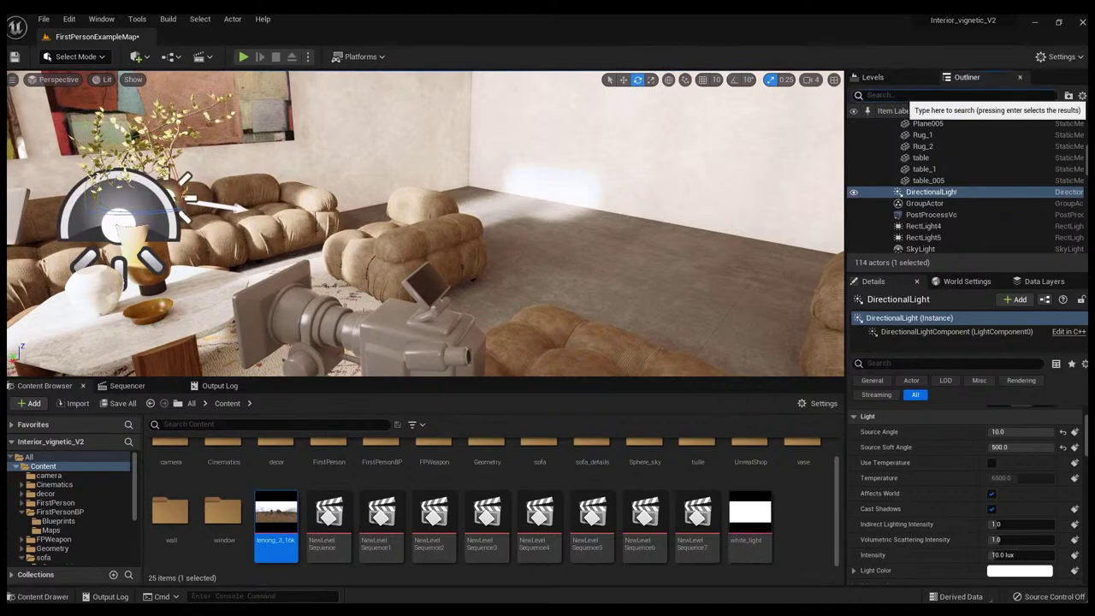
- Find the PostProcessVolume with an Outliner search for 'post' and delete it
left_click(906, 95)
type("post")
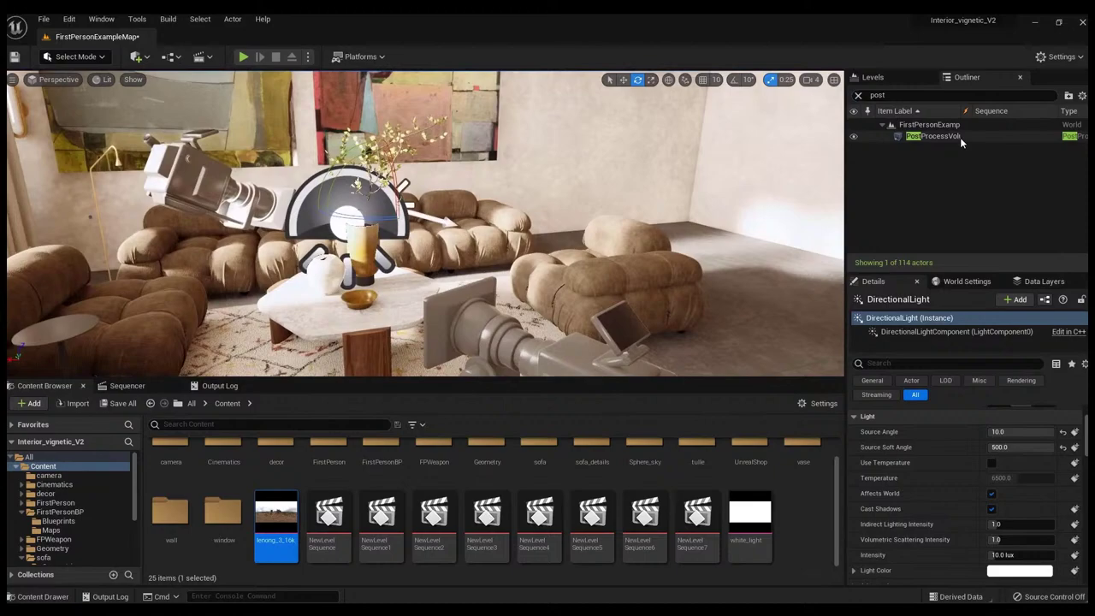
left_click(960, 137)
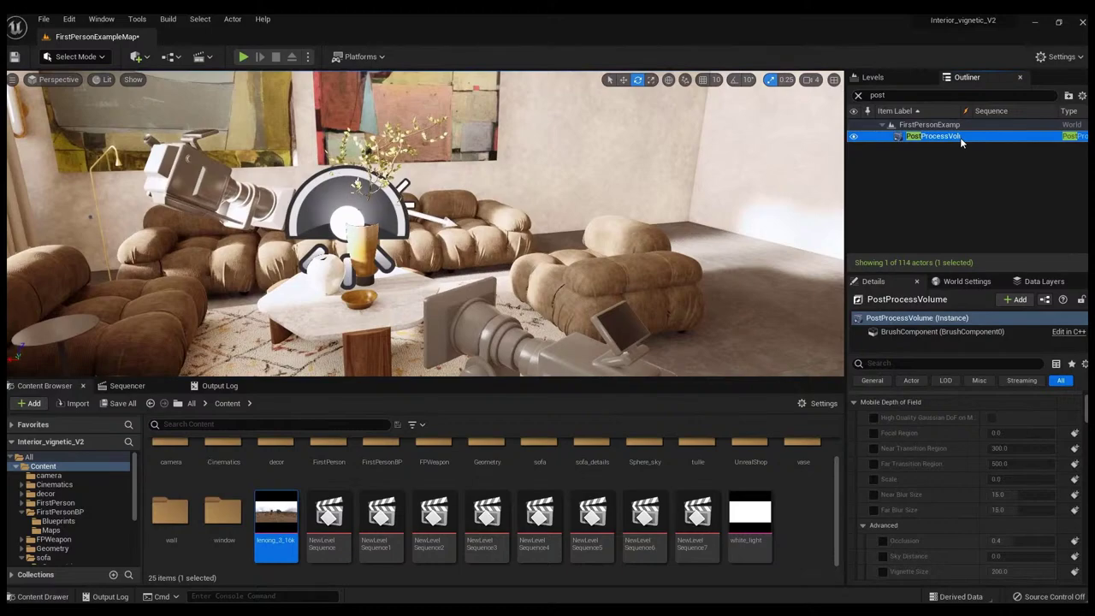
key("Delete")
right_click_drag(686, 261, 685, 261)
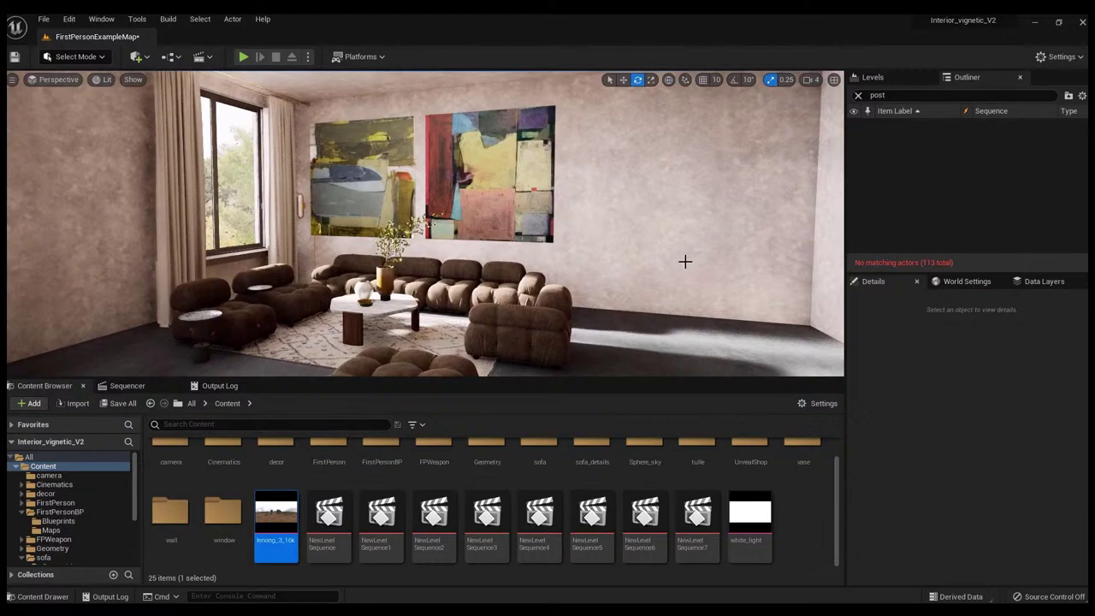
left_click(139, 58)
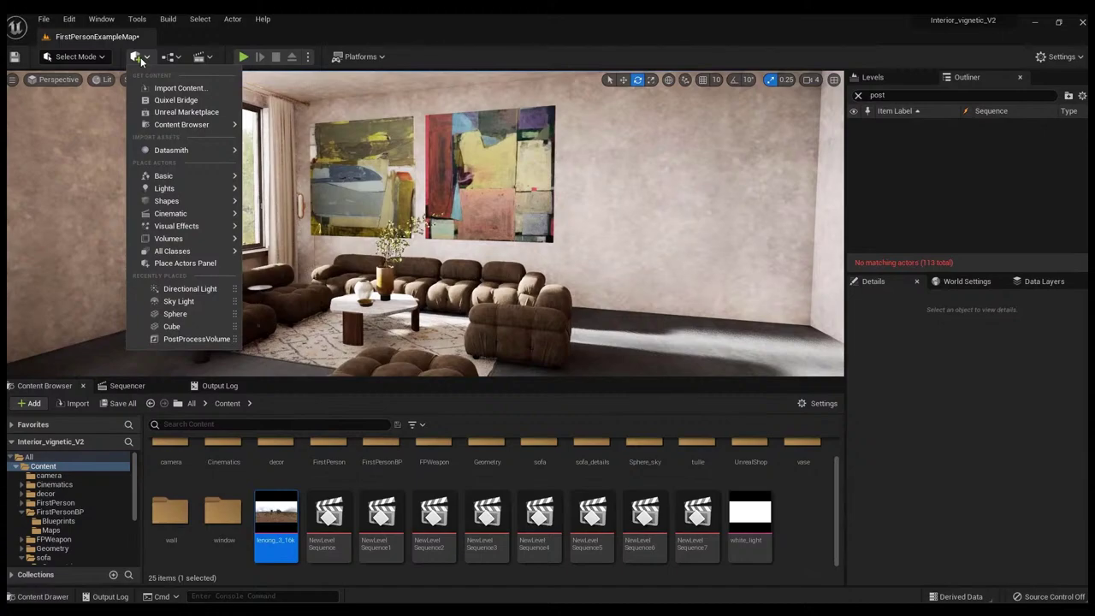
- Place a new PostProcessVolume, frame it, and enable Infinite Extent (Unbound) in its Details
mouse_move(197, 226)
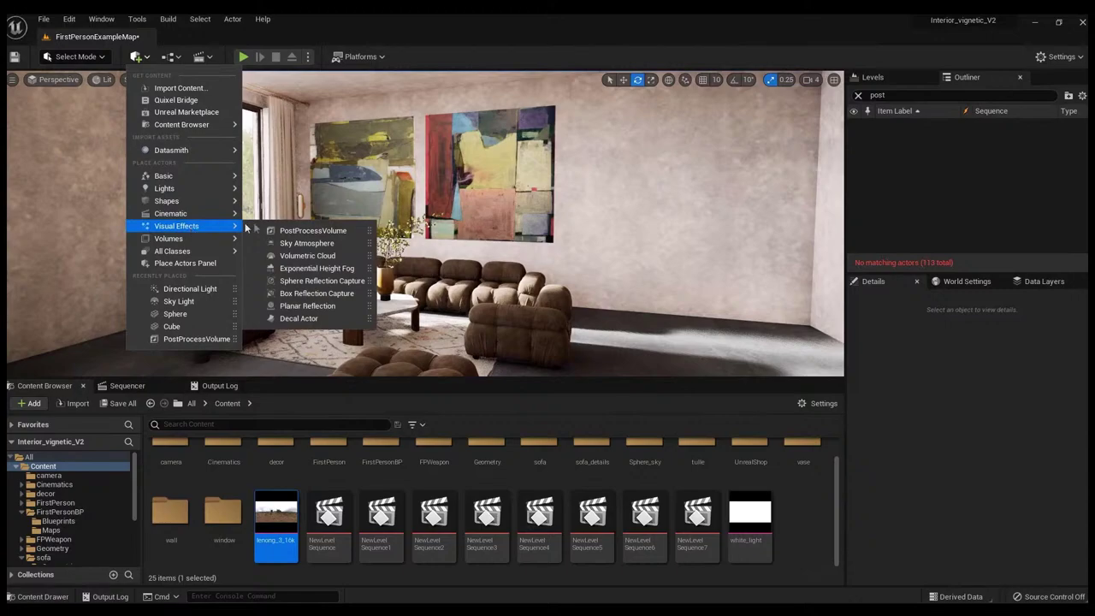
left_click(313, 230)
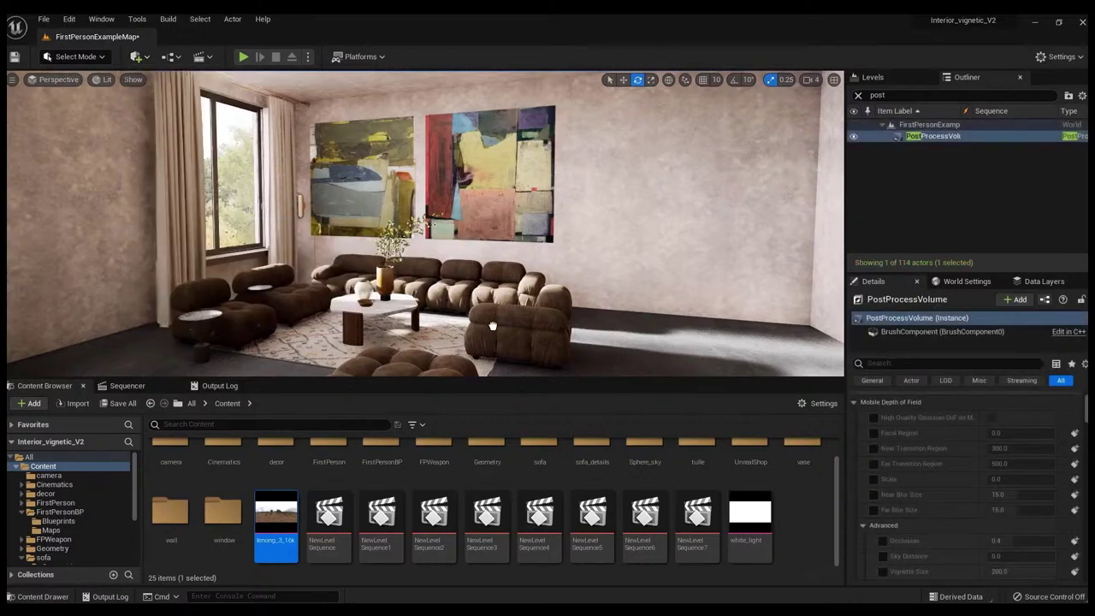
key("f")
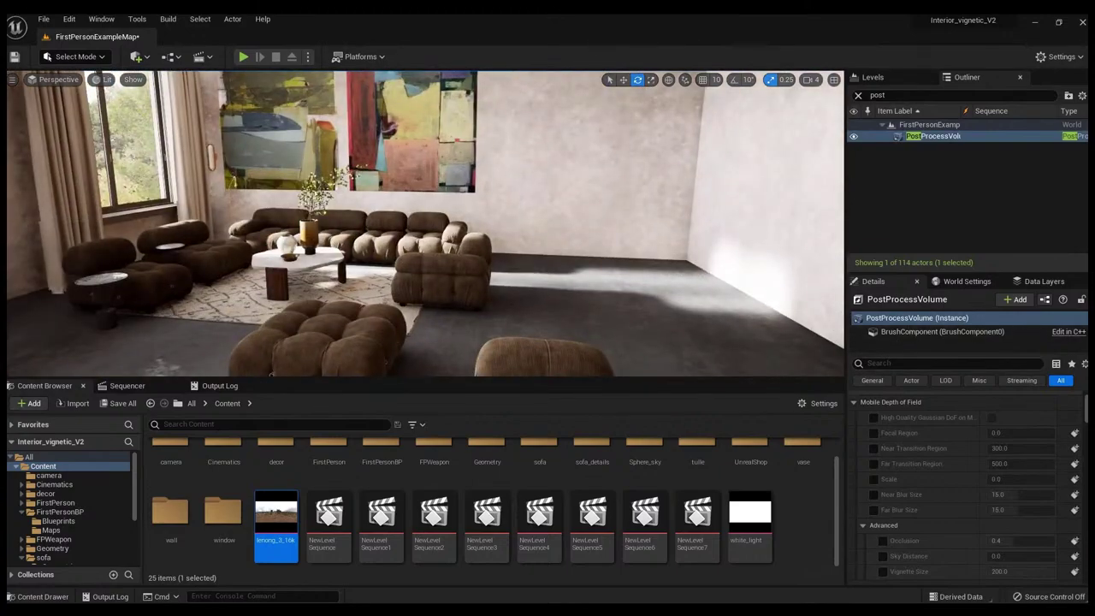
left_click(866, 364)
type("nfi")
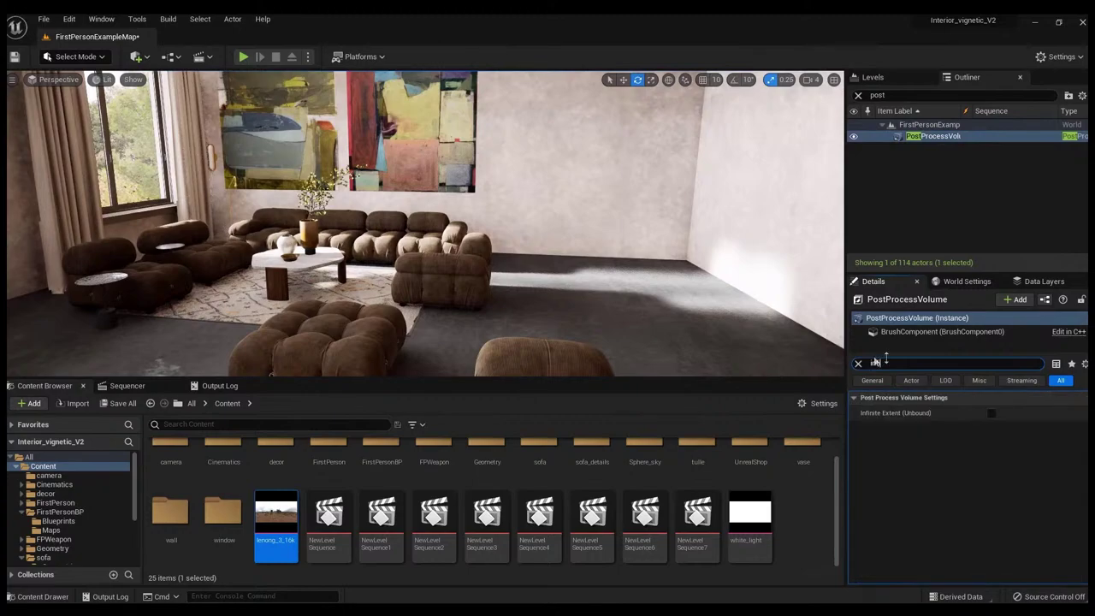
left_click(991, 413)
left_click(857, 364)
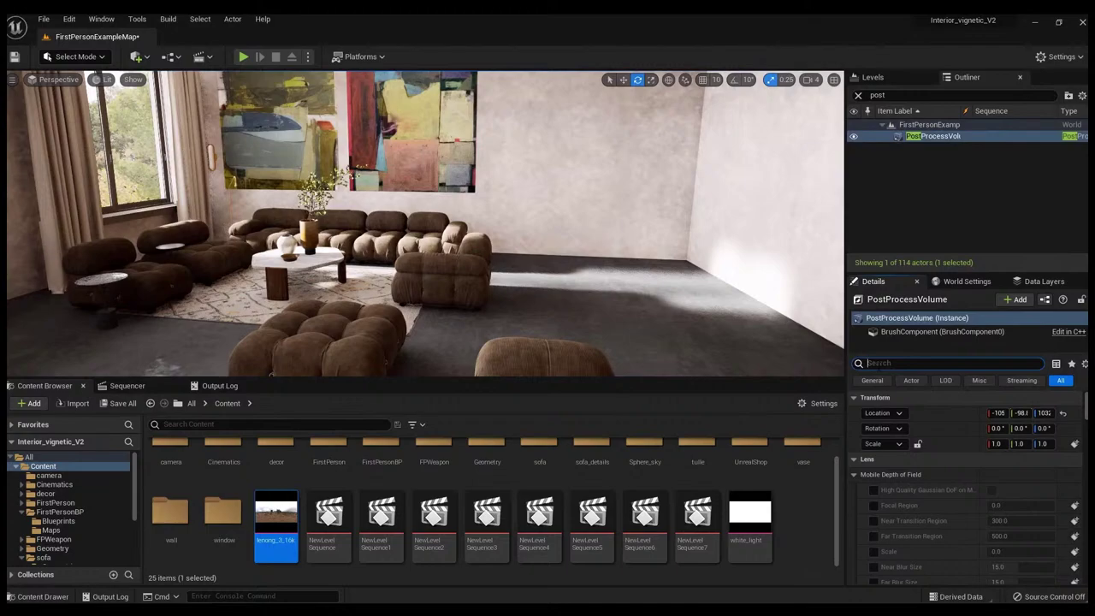
- Enable the White Balance Temp override and raise it from 6500 to about 7839
type("white")
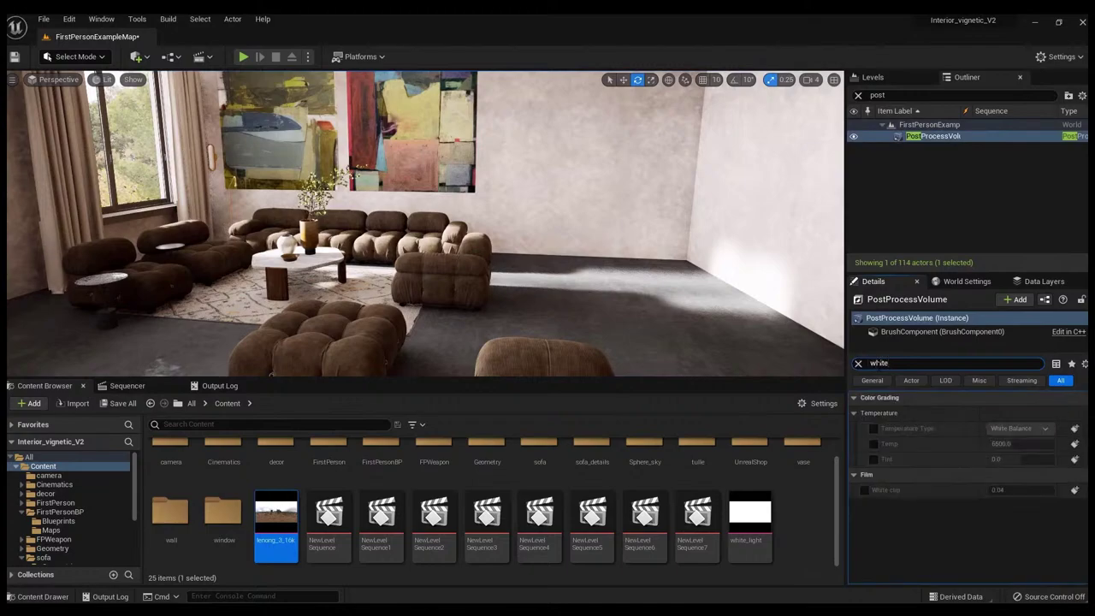
left_click(873, 444)
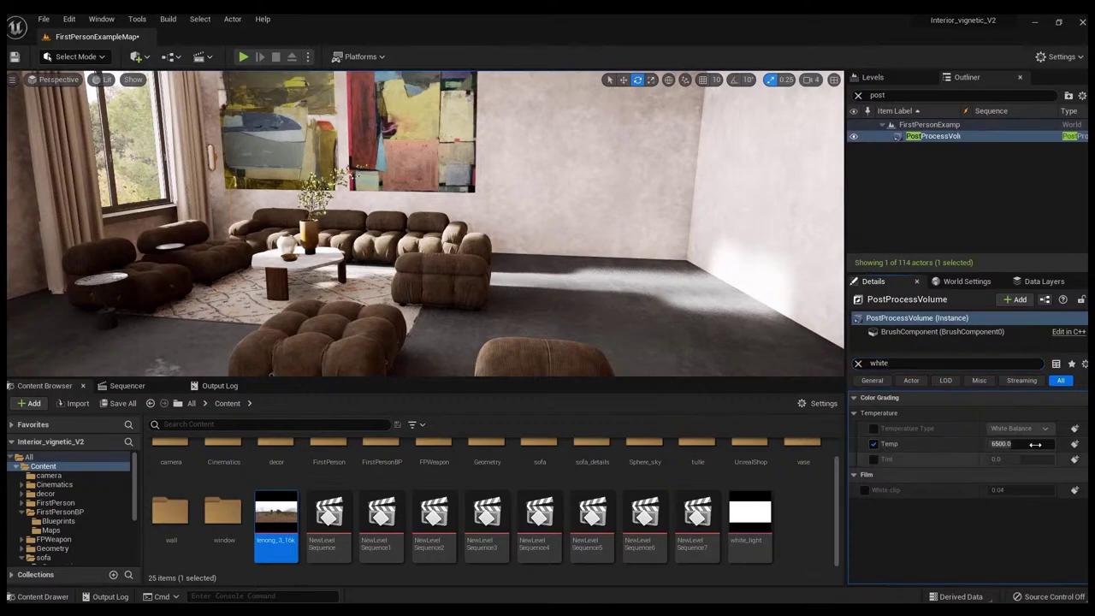
left_click_drag(1018, 444, 1057, 444)
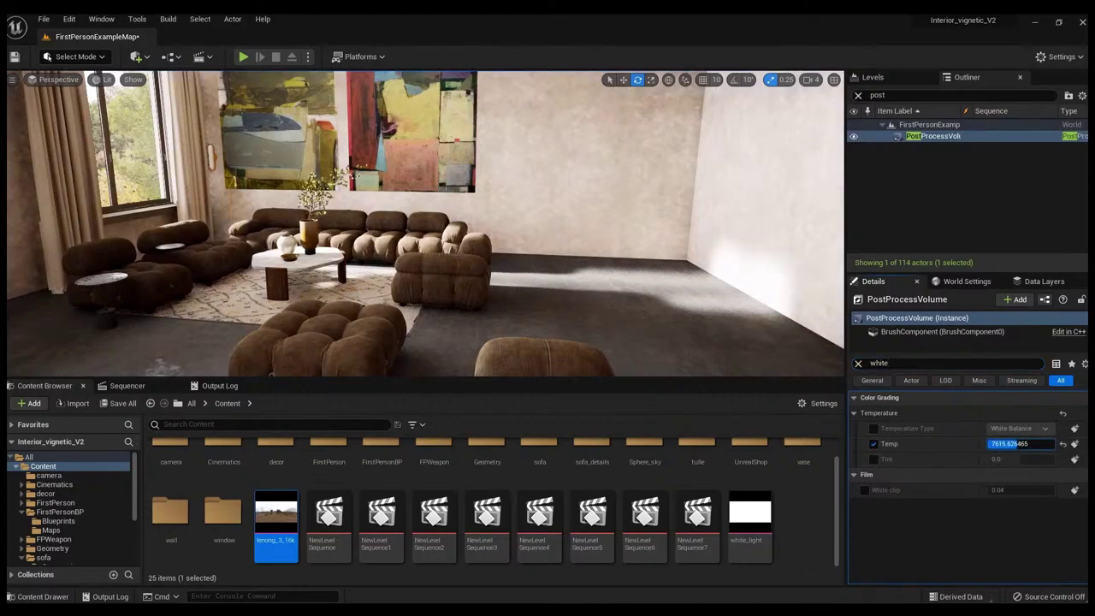
key("Return")
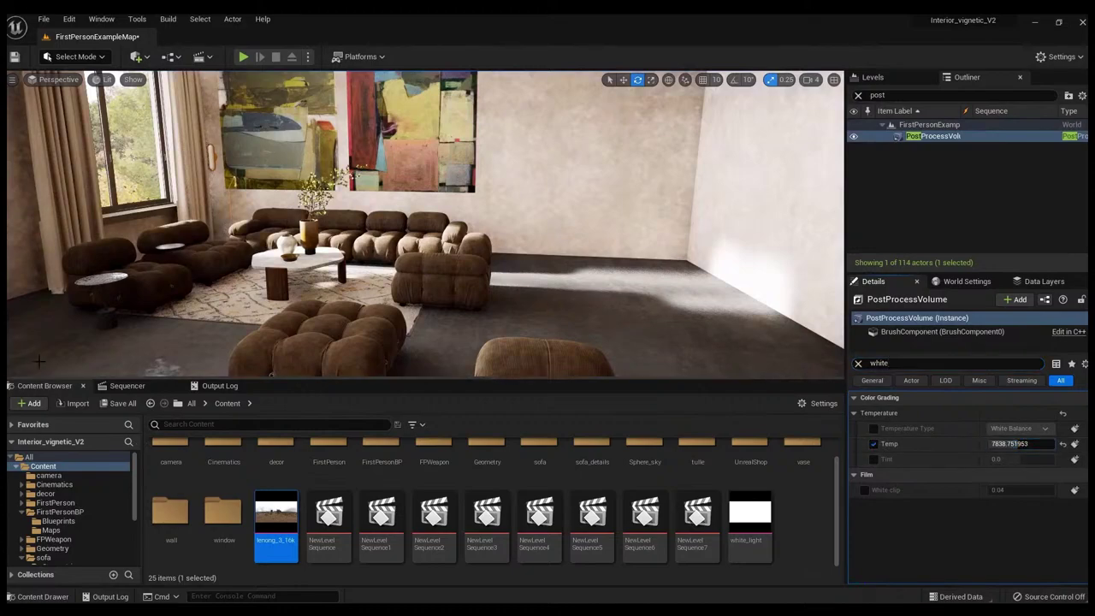
left_click(948, 364)
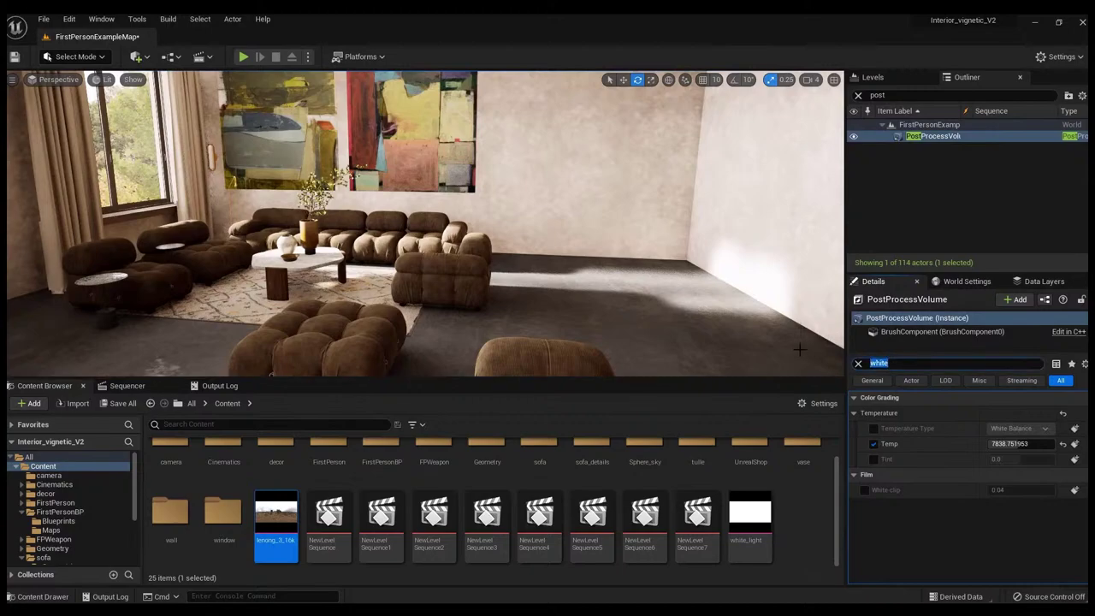
type("gamma")
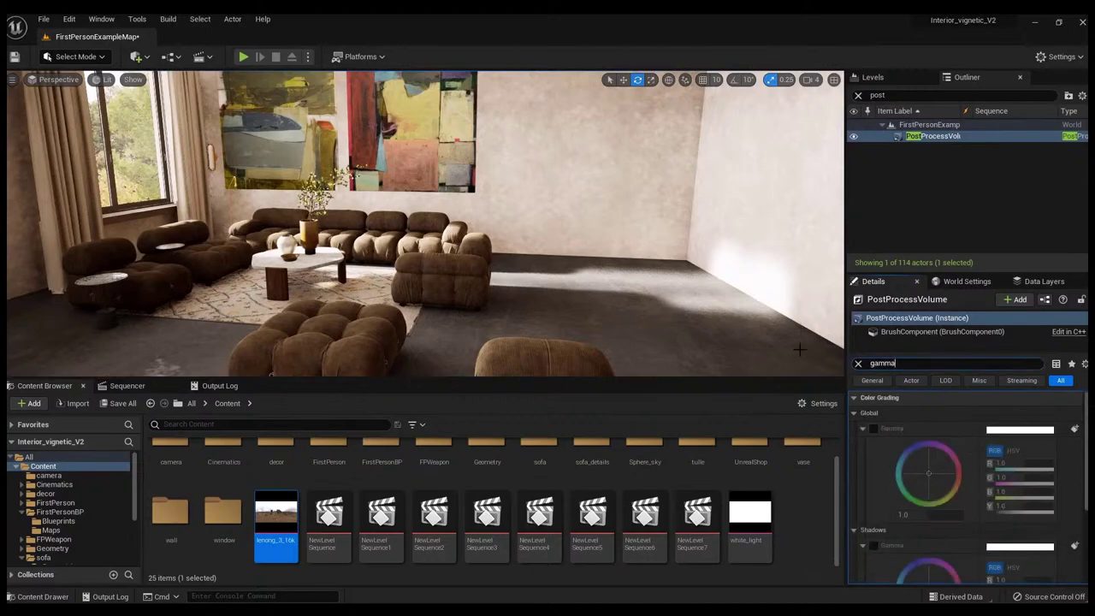
- Enable the Global Gamma override on the post-process volume and set it to 1.3
scroll(953, 506, "down", 1)
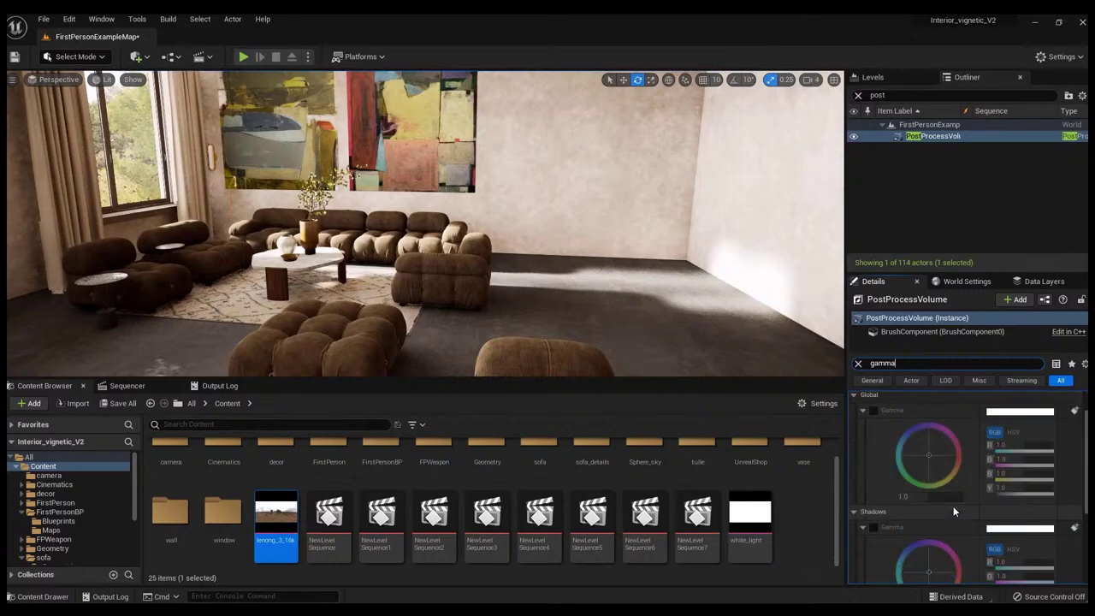
left_click(873, 411)
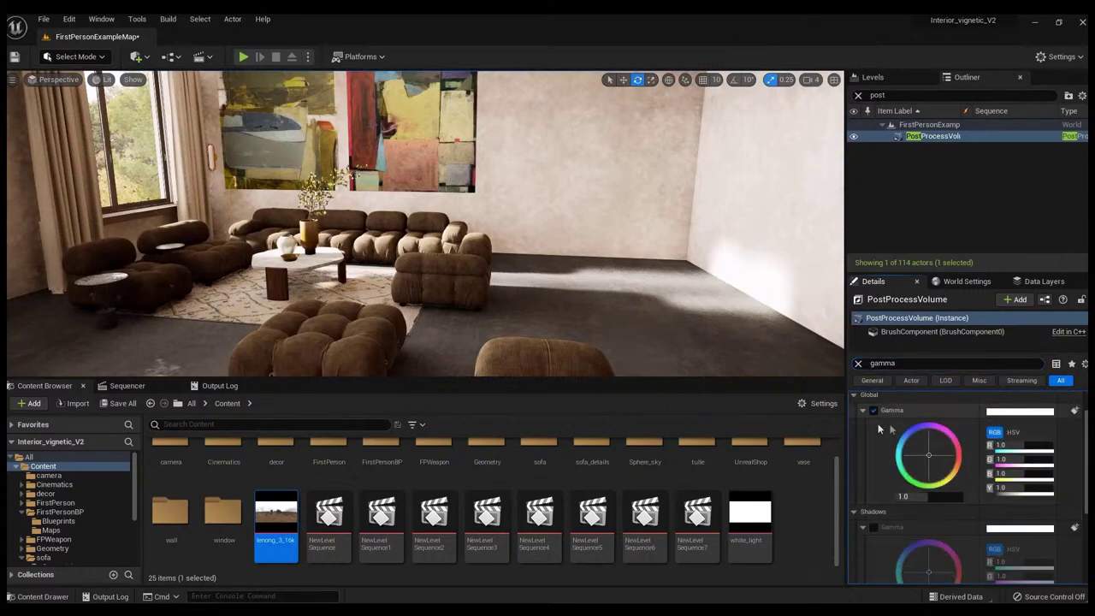
left_click(935, 495)
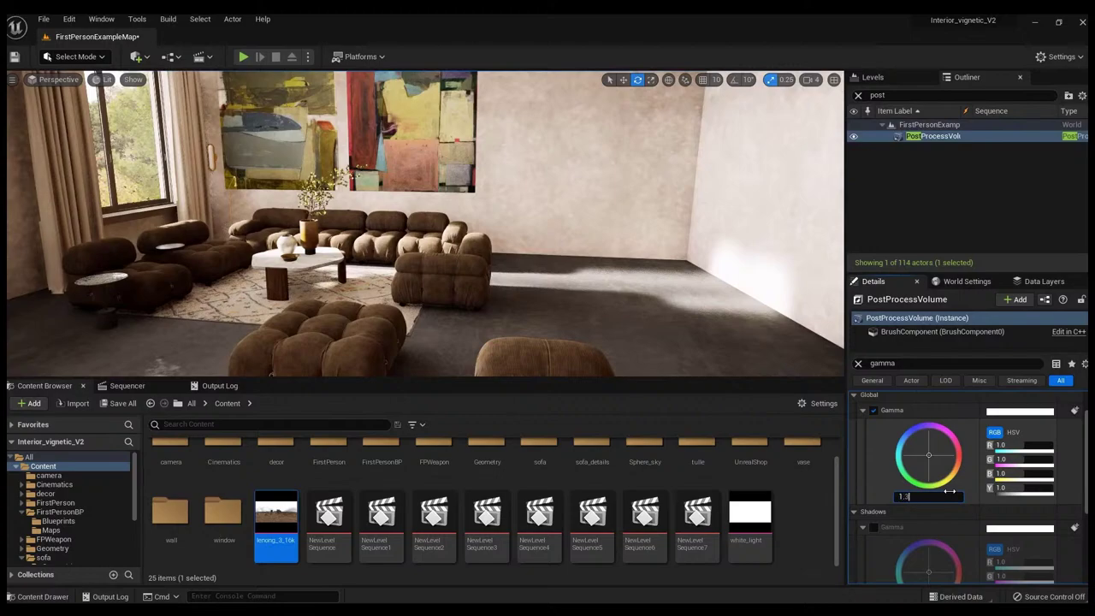
key("Return")
mouse_move(785, 291)
right_mouse_down()
mouse_move(599, 166)
mouse_move(488, 185)
right_mouse_up()
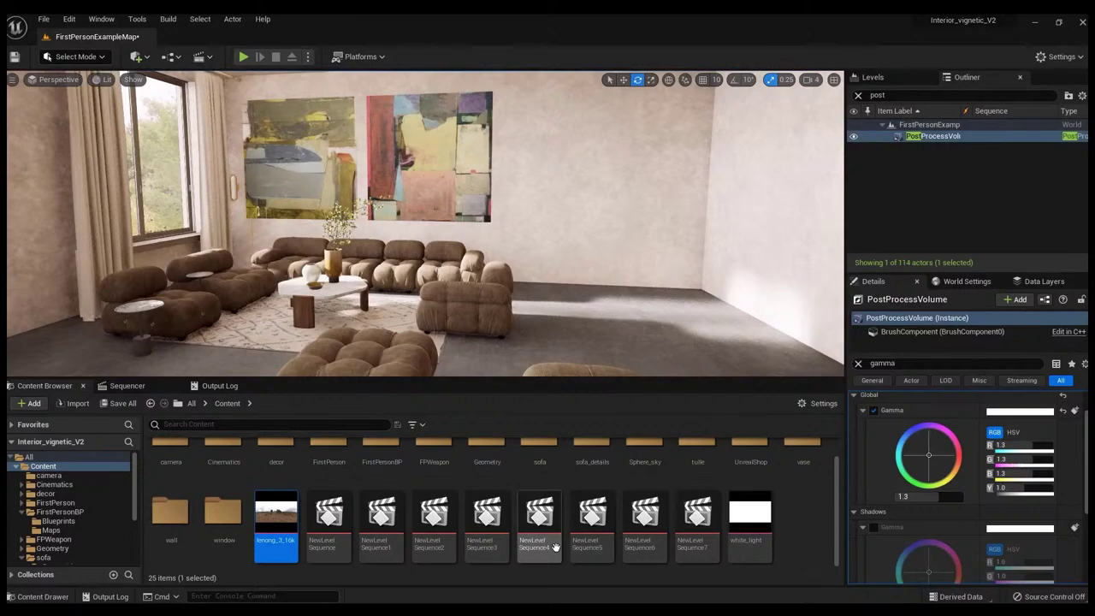
- Switch to Chrome and select the Color Neutral LUT caption on the open page
key("alt+Tab")
scroll(388, 350, "down", 2)
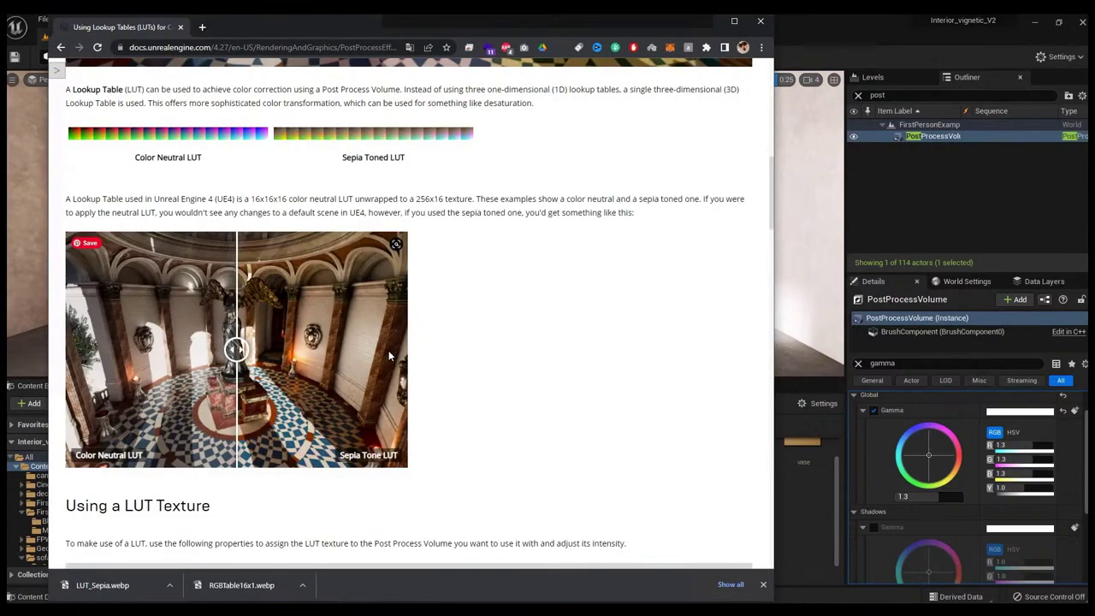
scroll(388, 350, "up", 1)
scroll(388, 350, "up", 1)
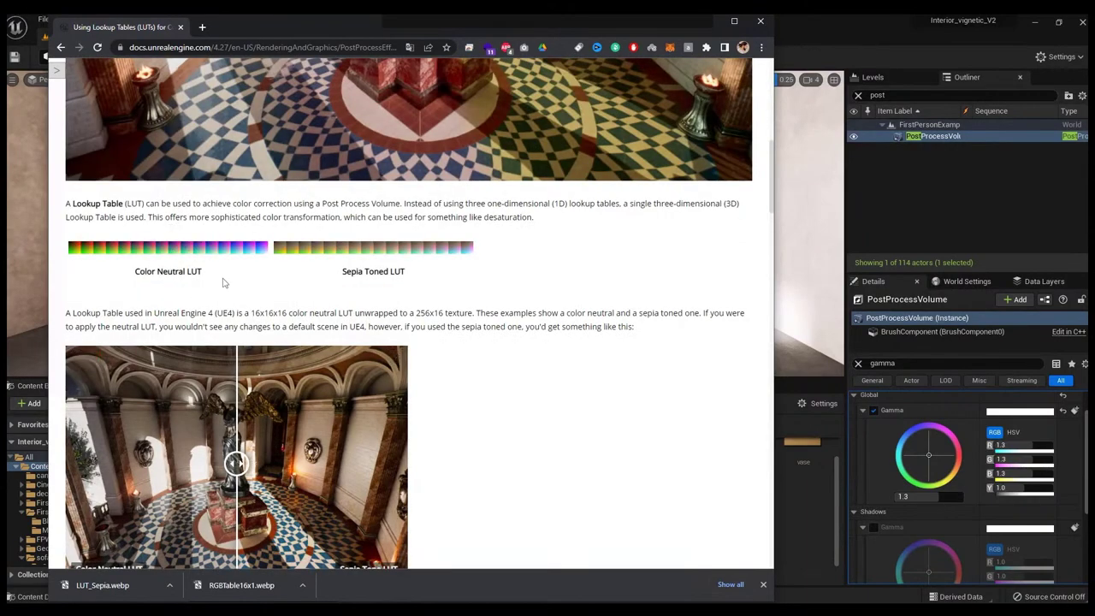
left_click_drag(215, 277, 135, 278)
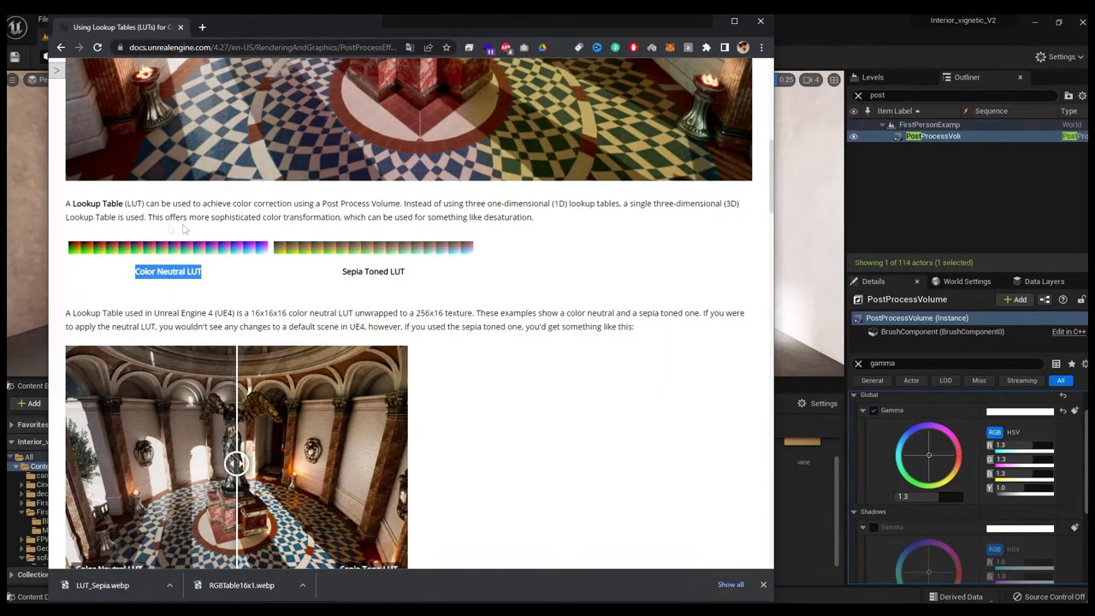
- Search Google for 'lut unreal engine' and open Unreal's documentation page on using LUTs
left_click(202, 26)
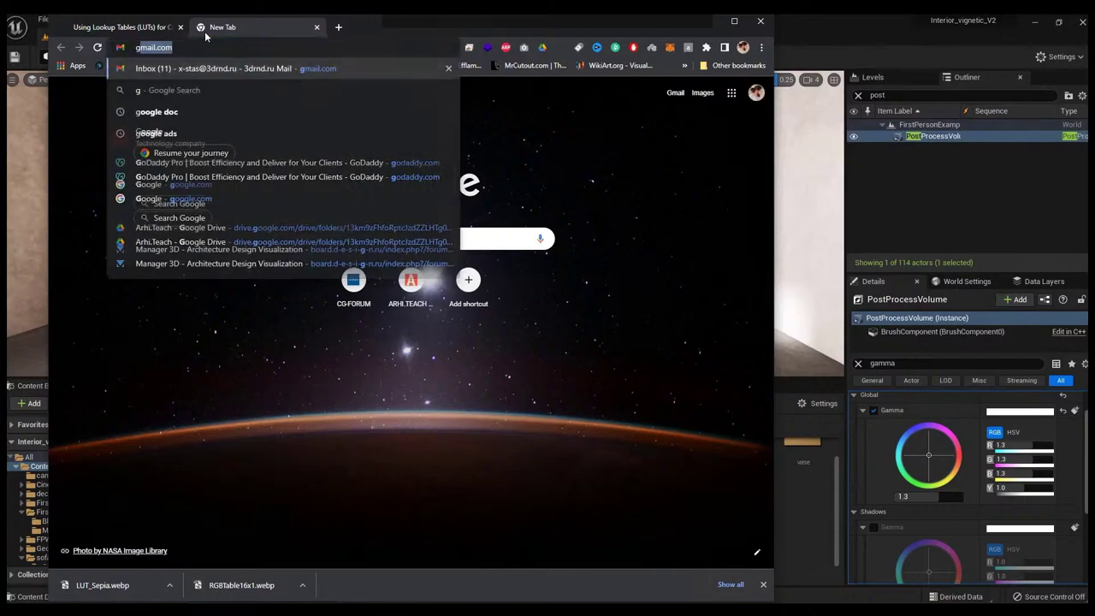
type("lut")
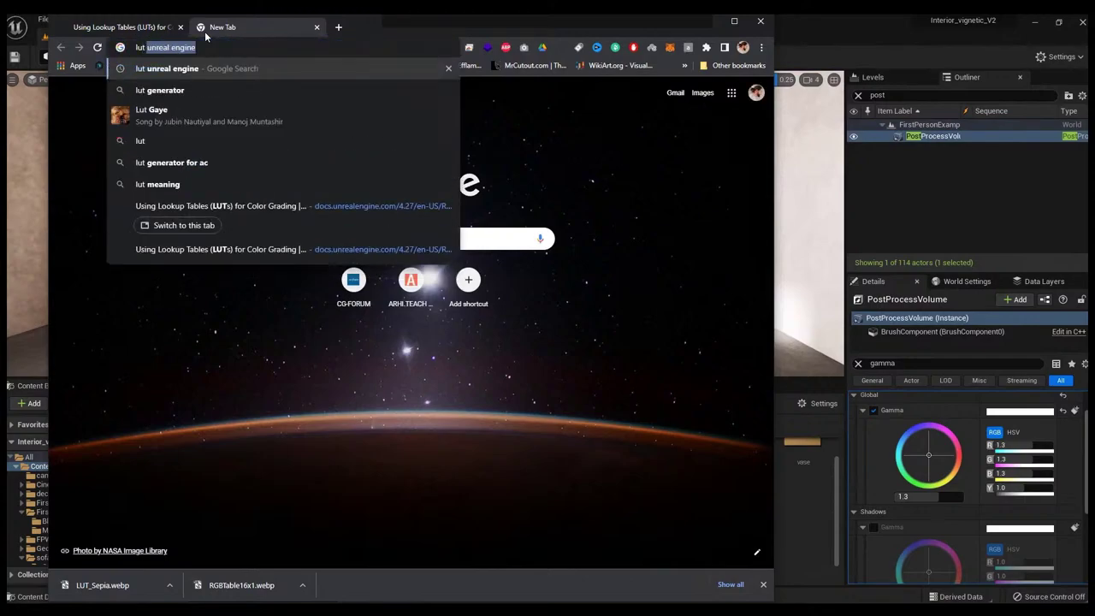
key("Return")
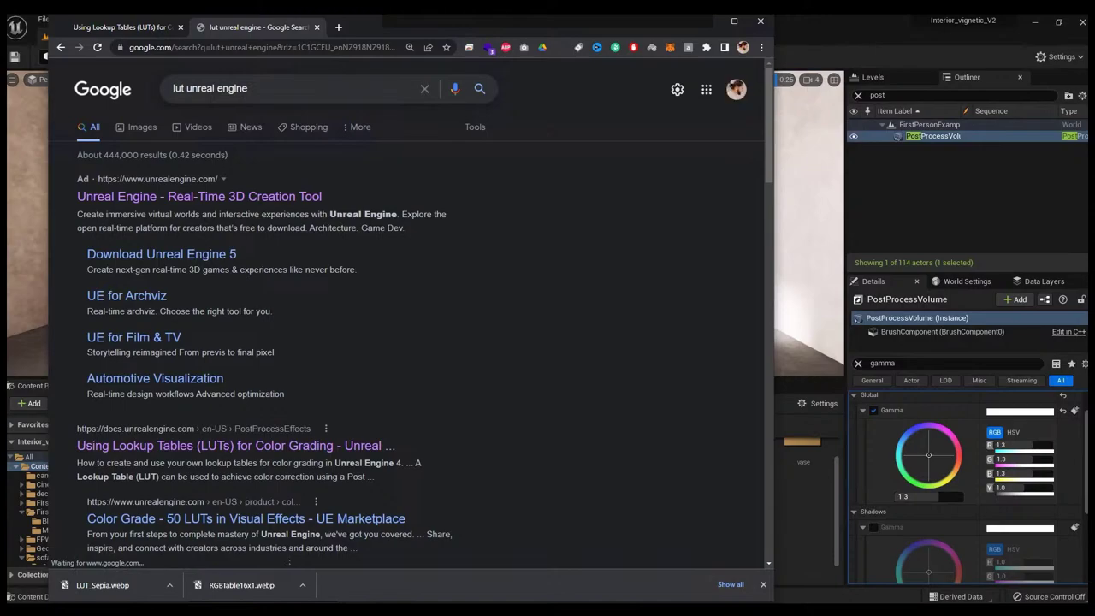
left_click(319, 211)
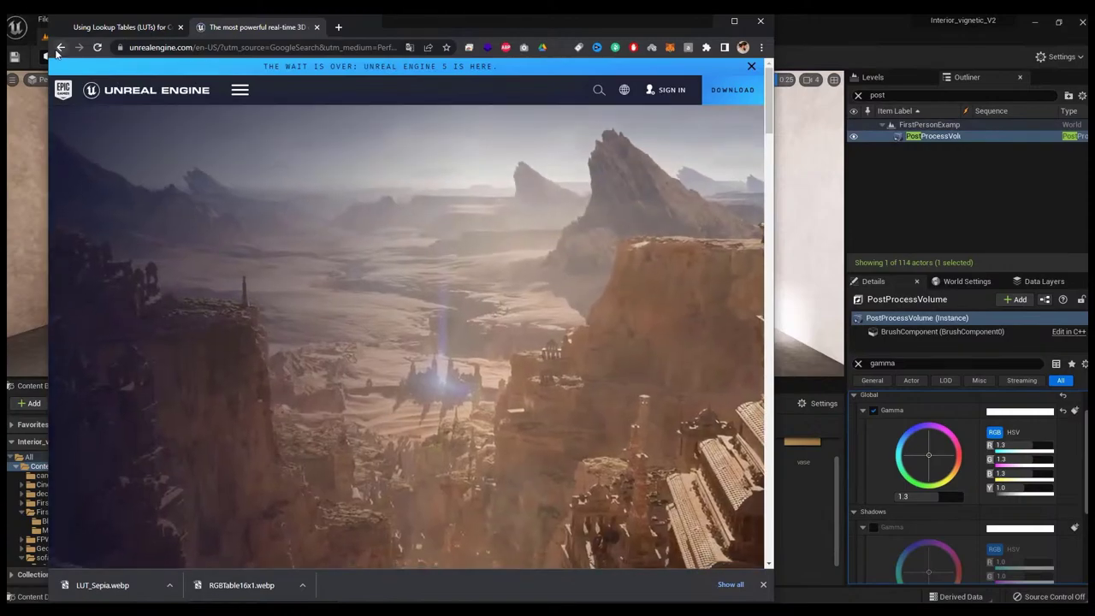
left_click(60, 47)
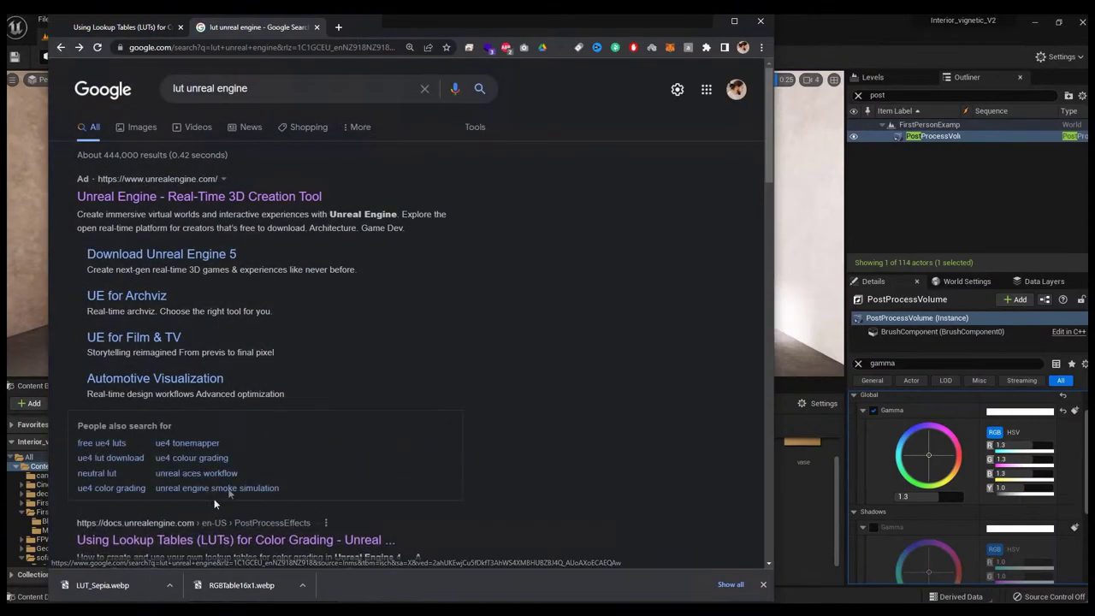
scroll(229, 453, "down", 2)
left_click(160, 438)
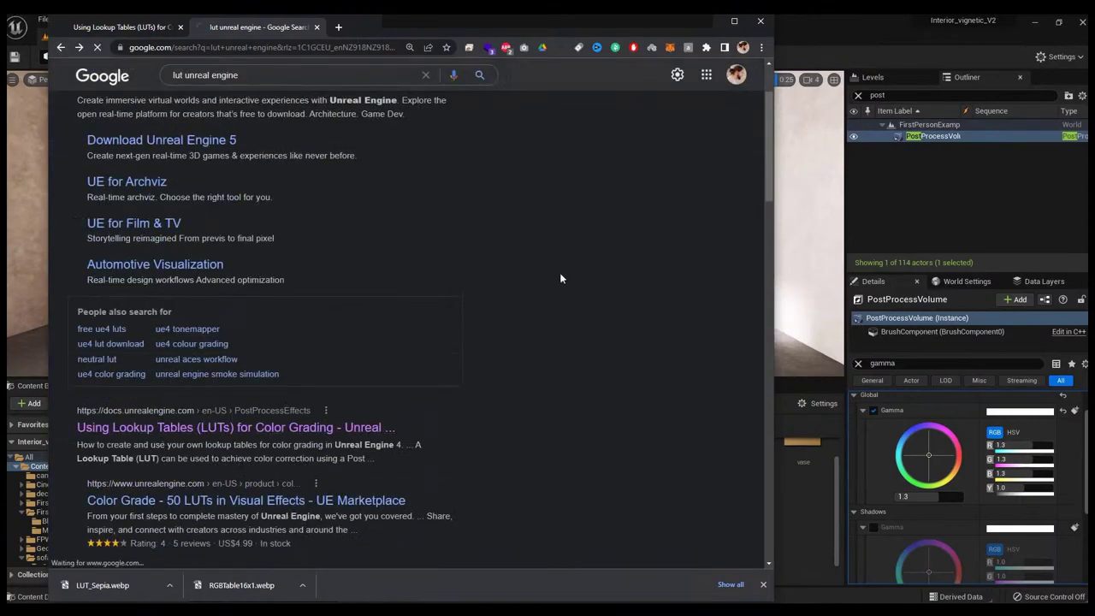
- Start saving the Color Neutral LUT image, cancel the Save As dialog, and return to Unreal
scroll(499, 323, "down", 3)
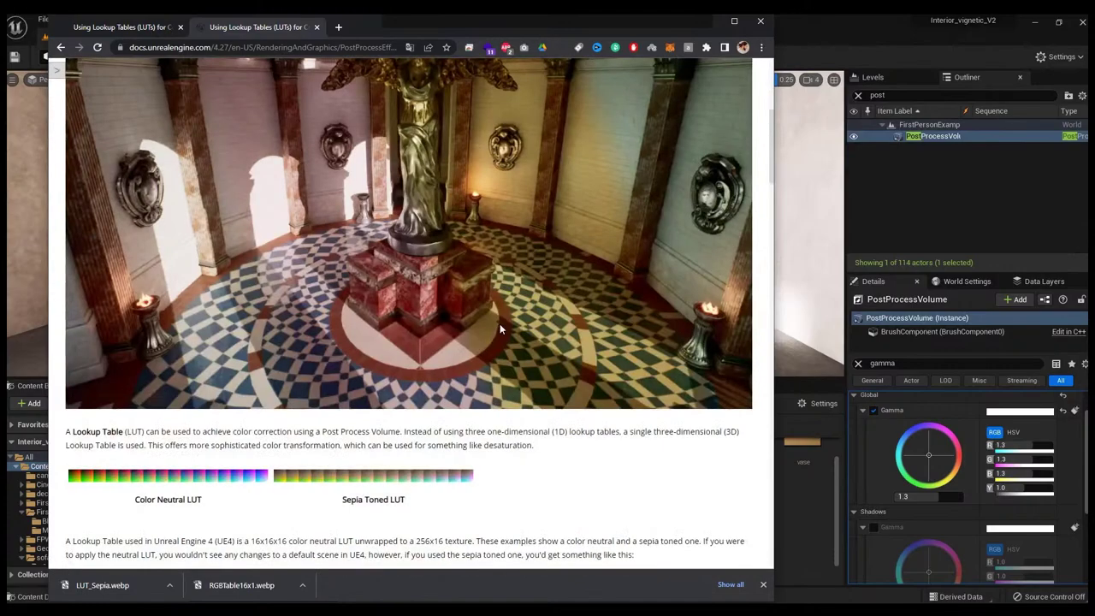
right_click(229, 471)
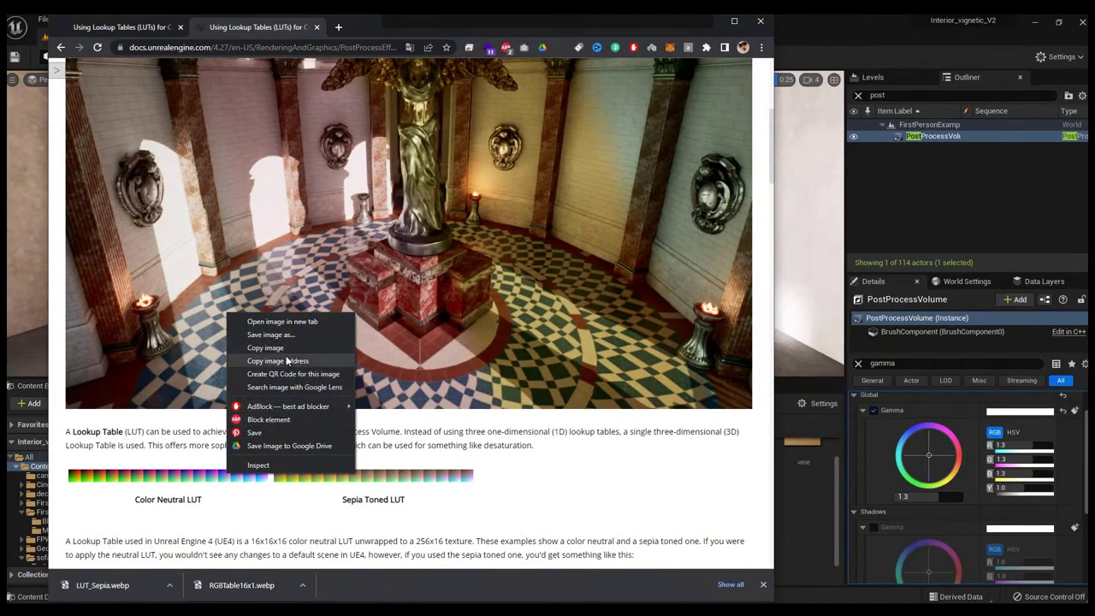
left_click(282, 333)
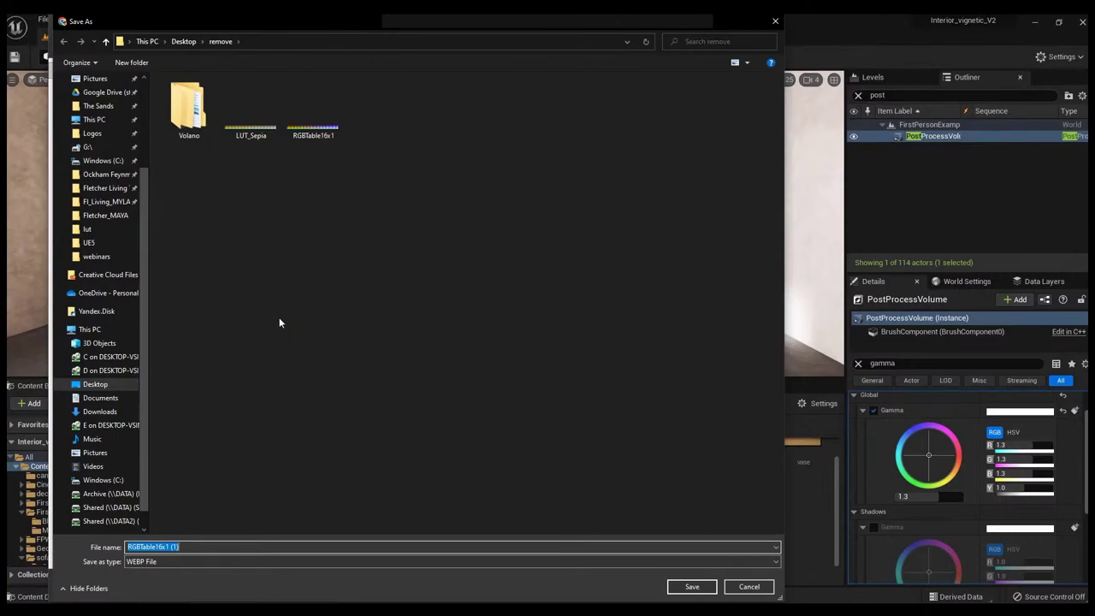
left_click(749, 587)
key("alt+Tab")
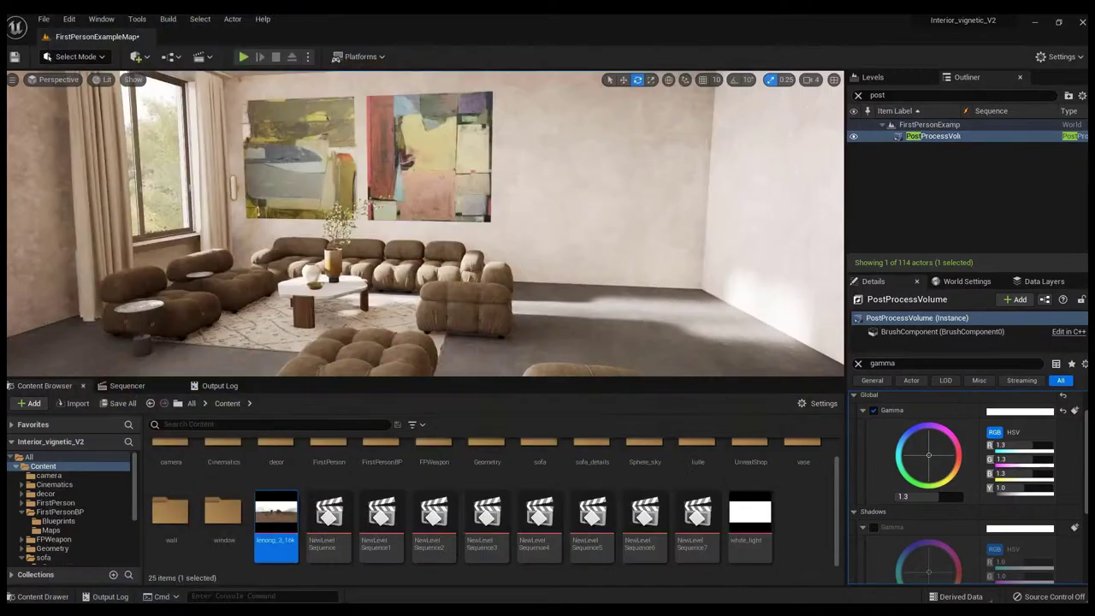
- Close RGBTable16x1, LUT_Sepia and Untitled-1 without saving, then delete the Color Lookup 1 layer
key("alt+Tab")
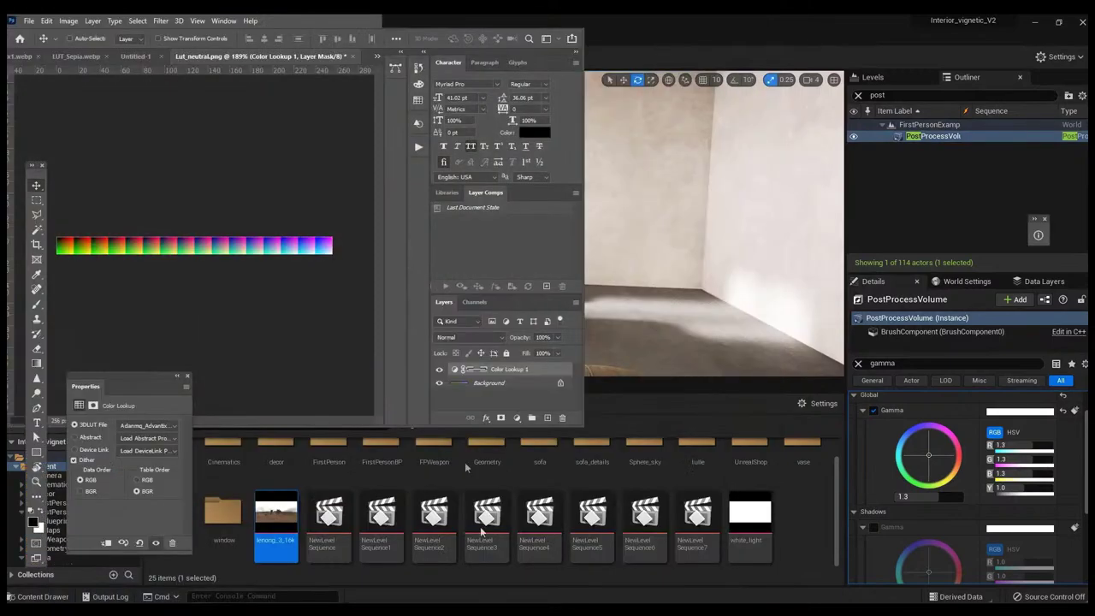
left_click_drag(291, 17, 656, 56)
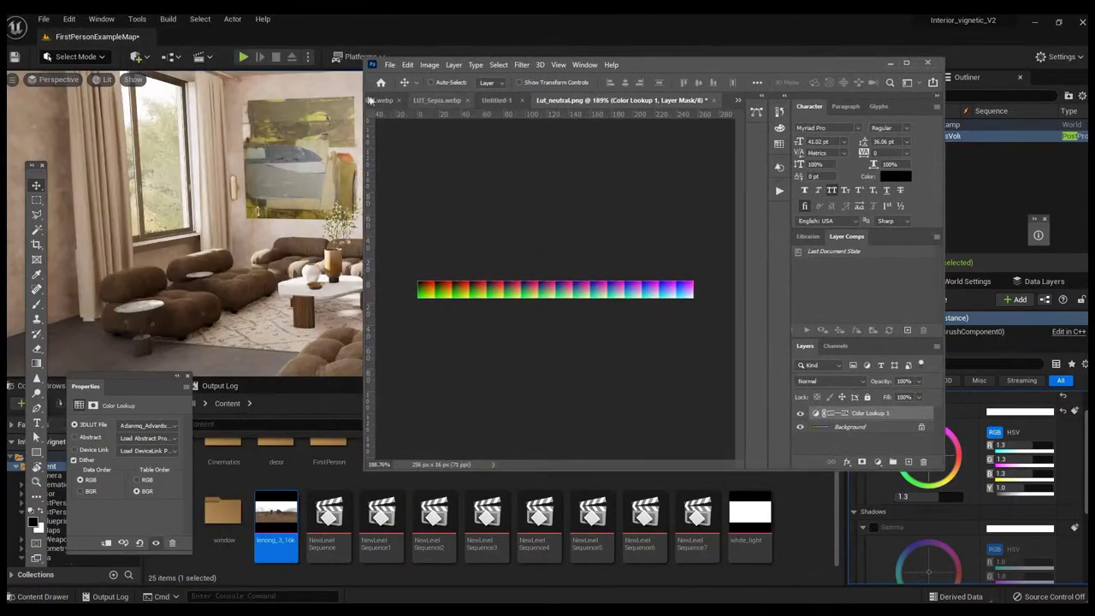
left_click(381, 100)
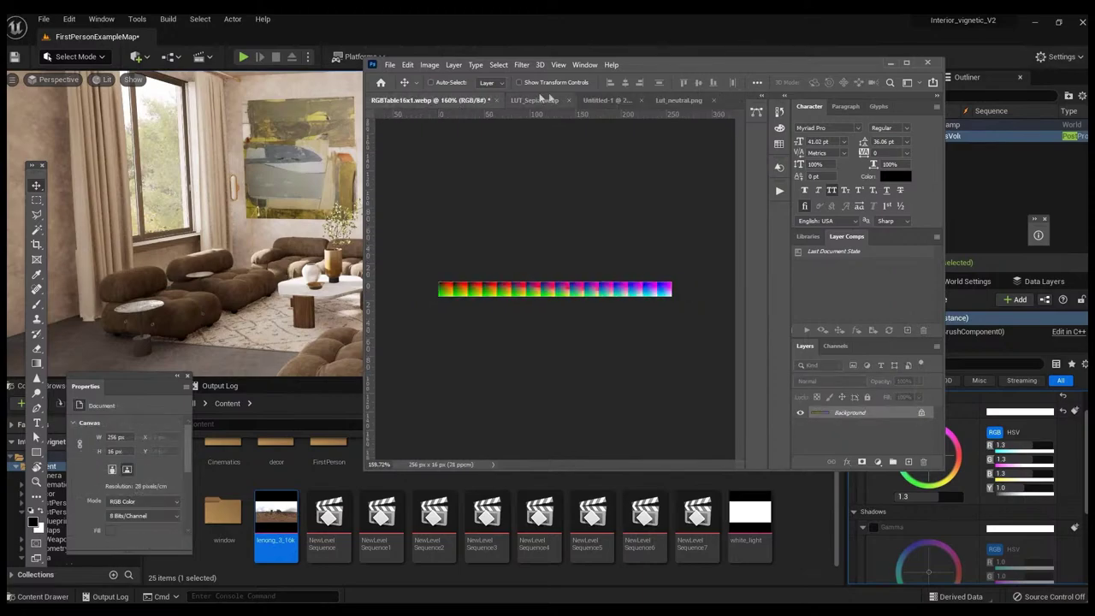
left_click(513, 101)
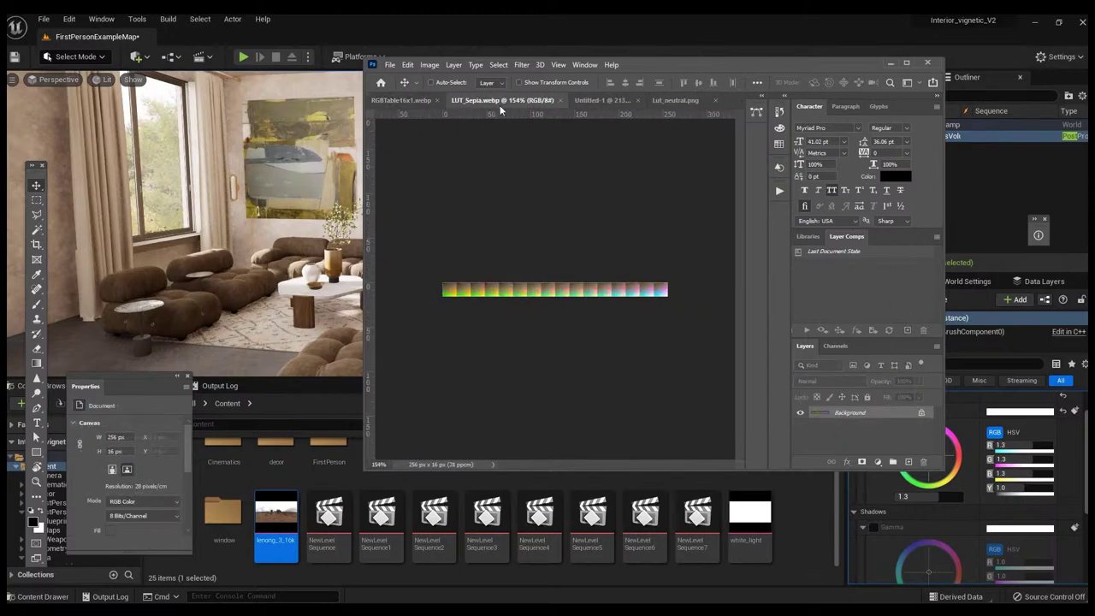
left_click(438, 100)
left_click(647, 222)
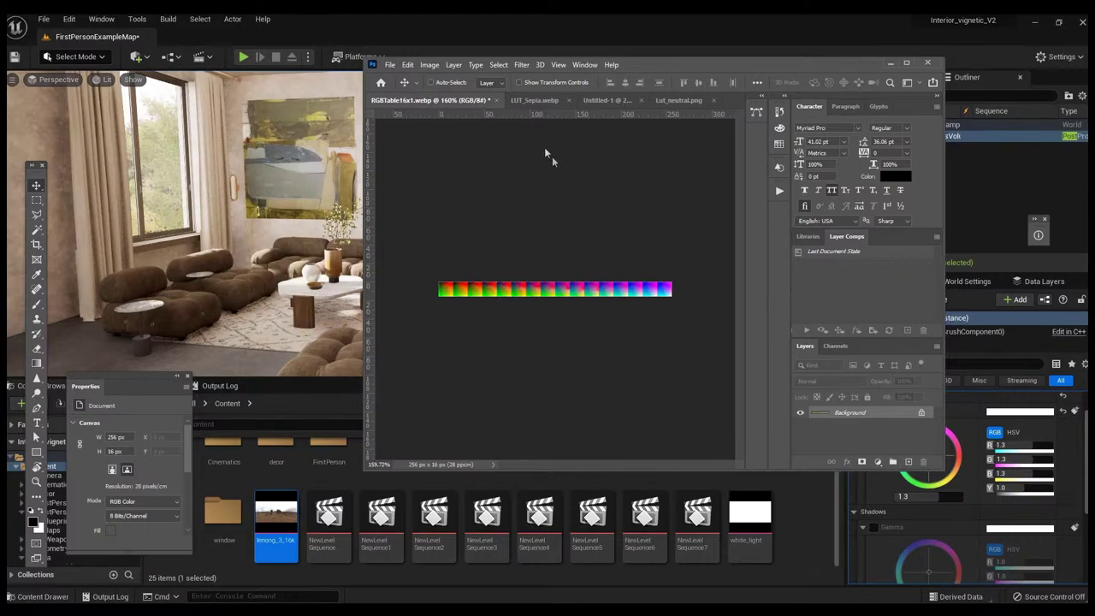
left_click(485, 100)
left_click(480, 100)
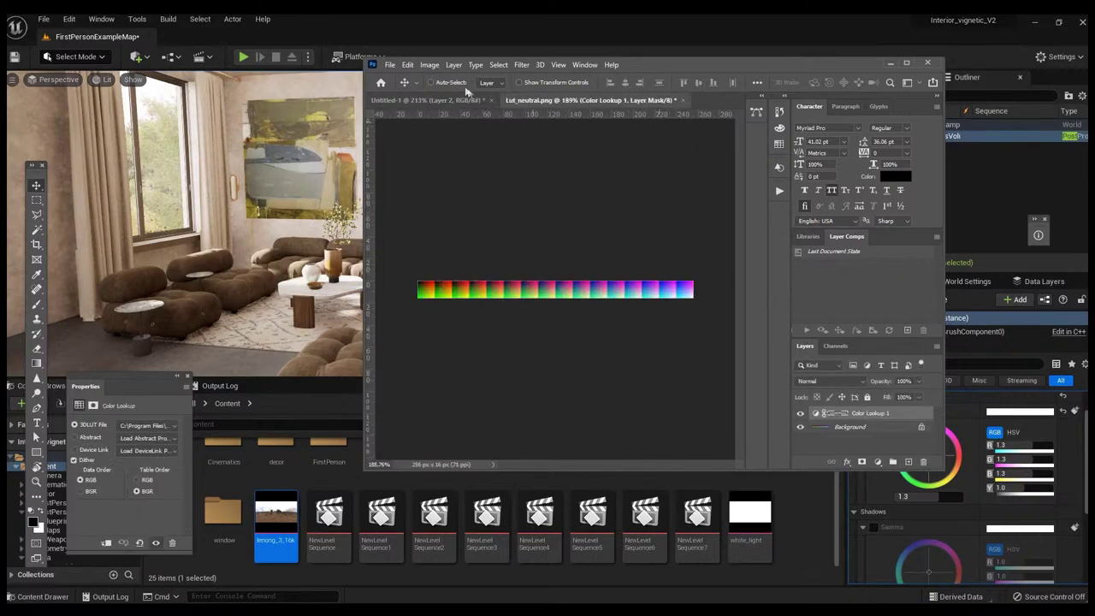
left_click(491, 100)
left_click(649, 222)
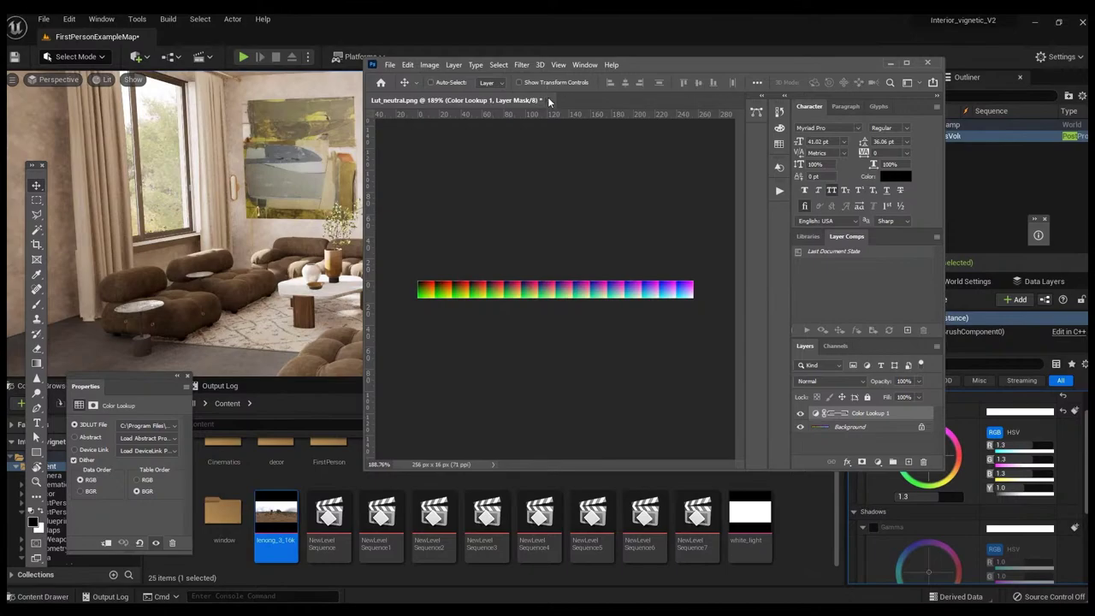
left_click(799, 415)
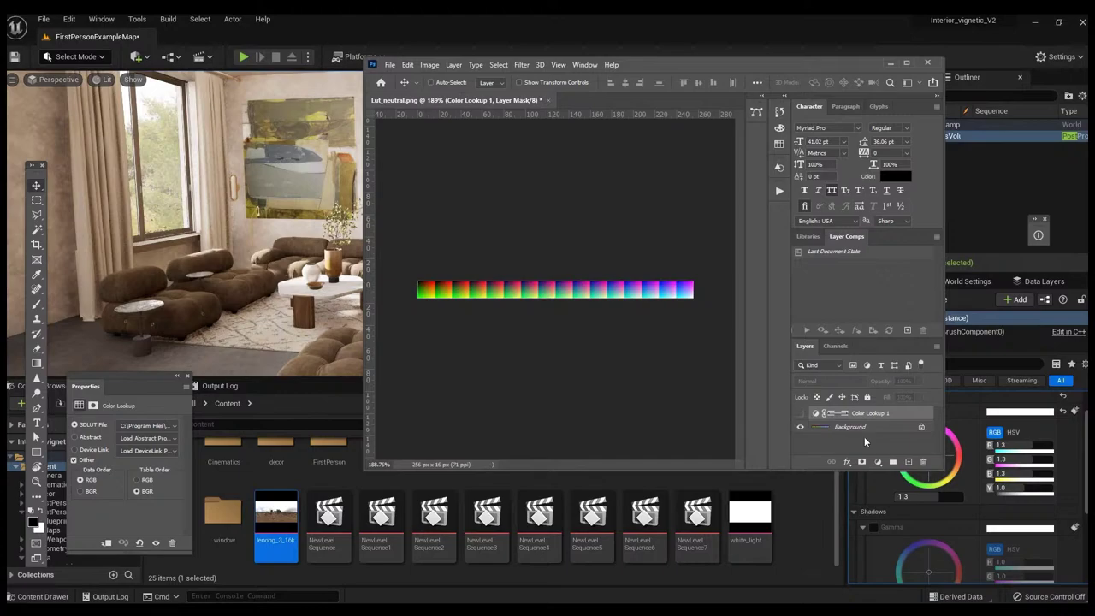
key("Delete")
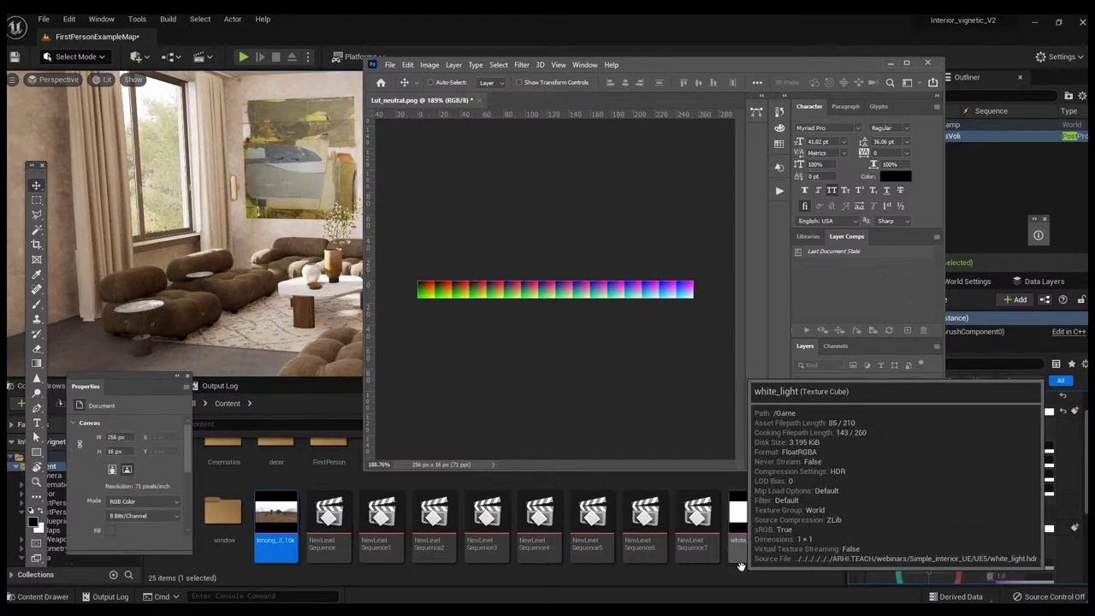
- Capture the Unreal living-room viewport region as a screenshot to the clipboard
left_click(800, 544)
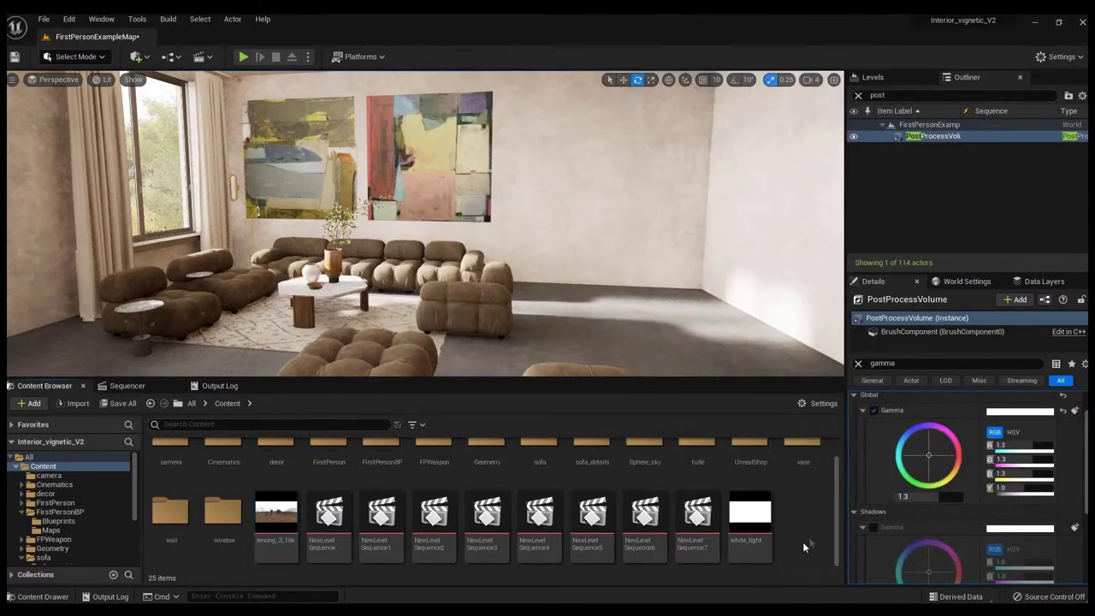
key("Print")
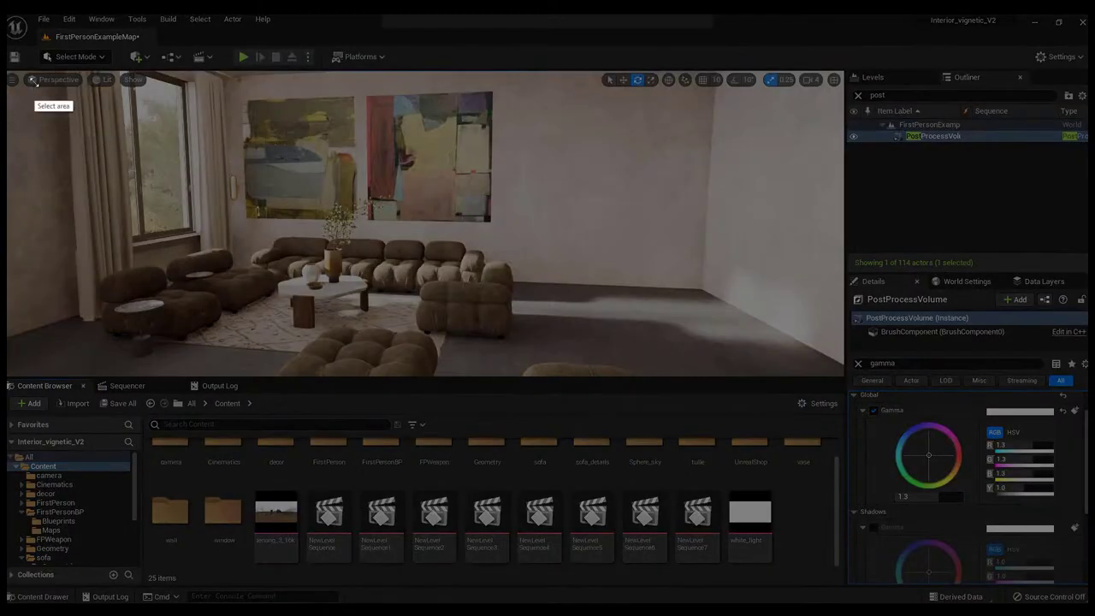
mouse_move(34, 81)
left_mouse_down()
mouse_move(734, 354)
mouse_move(725, 388)
mouse_move(718, 373)
left_mouse_up()
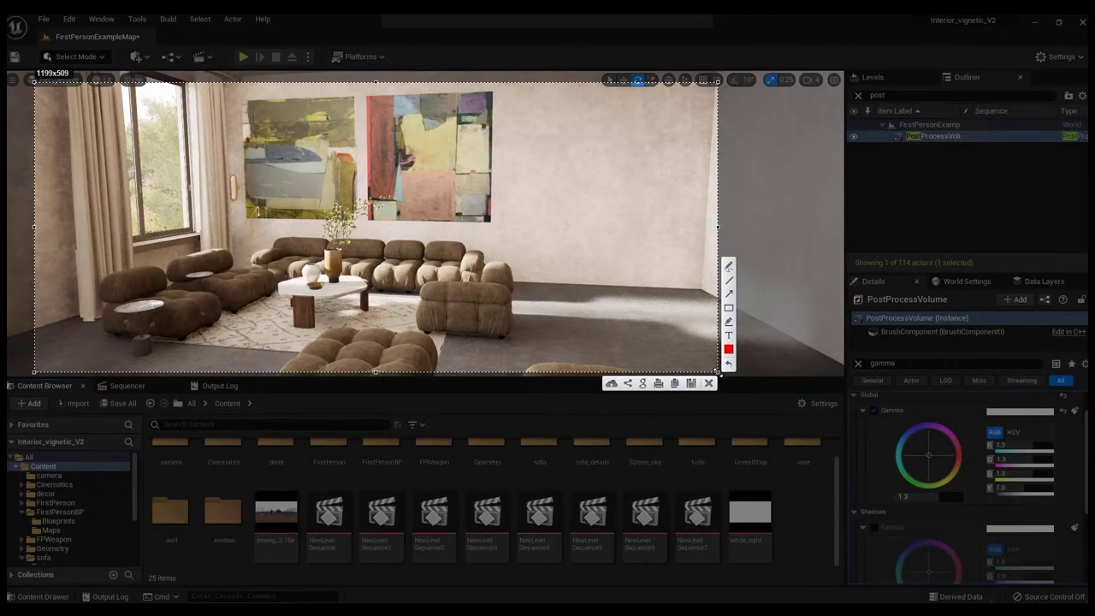
key("ctrl+c")
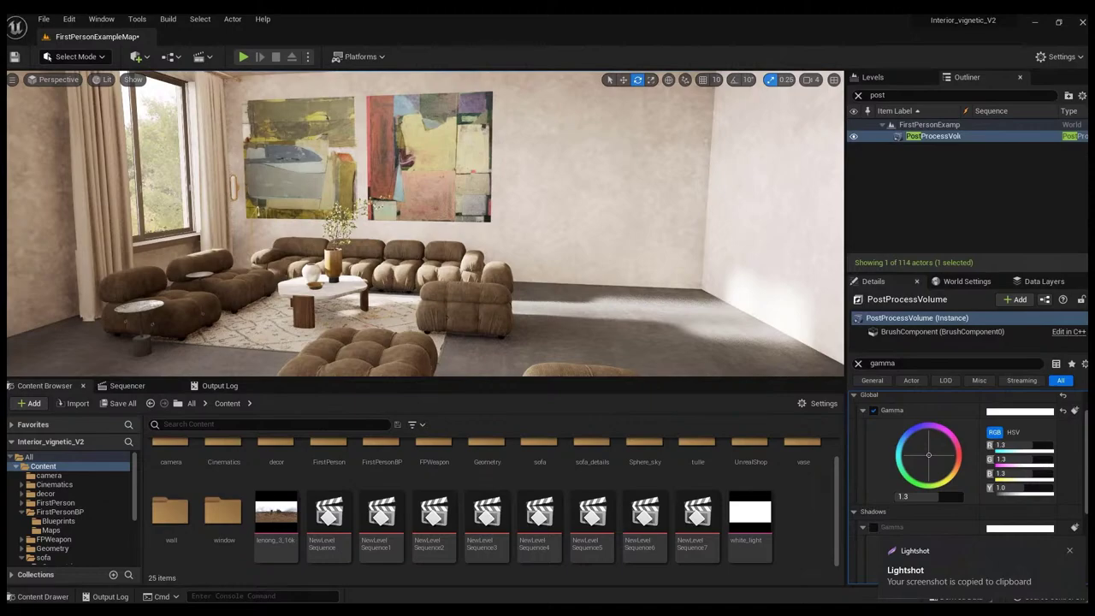
- Paste the screenshot as Layer 1 in a new Untitled-1 document and open Camera Raw on it
key("alt+Tab")
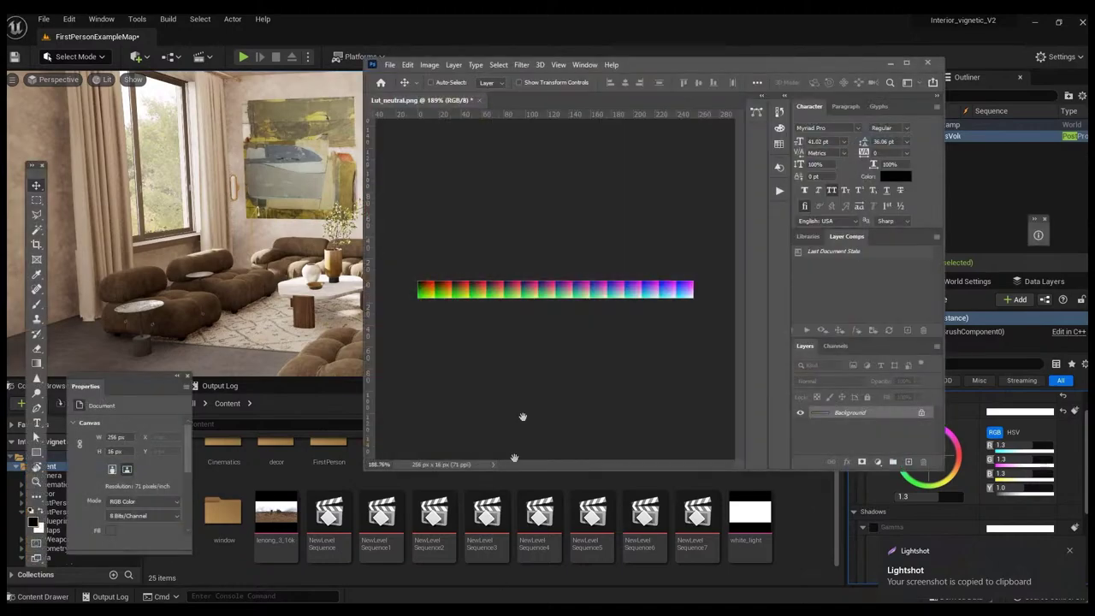
key("ctrl+n")
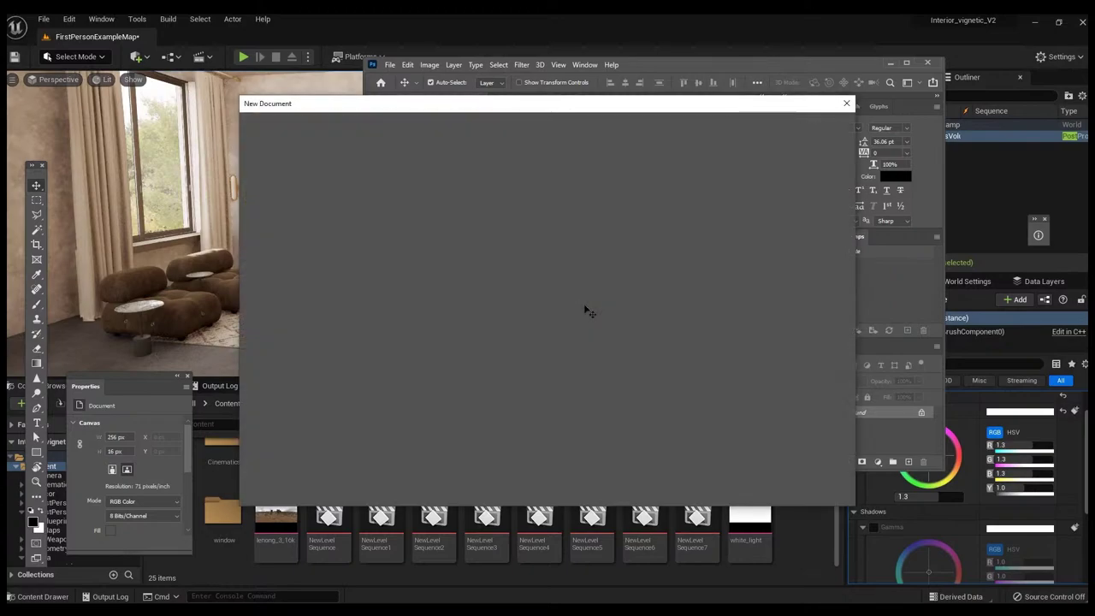
key("Return")
key("ctrl+v")
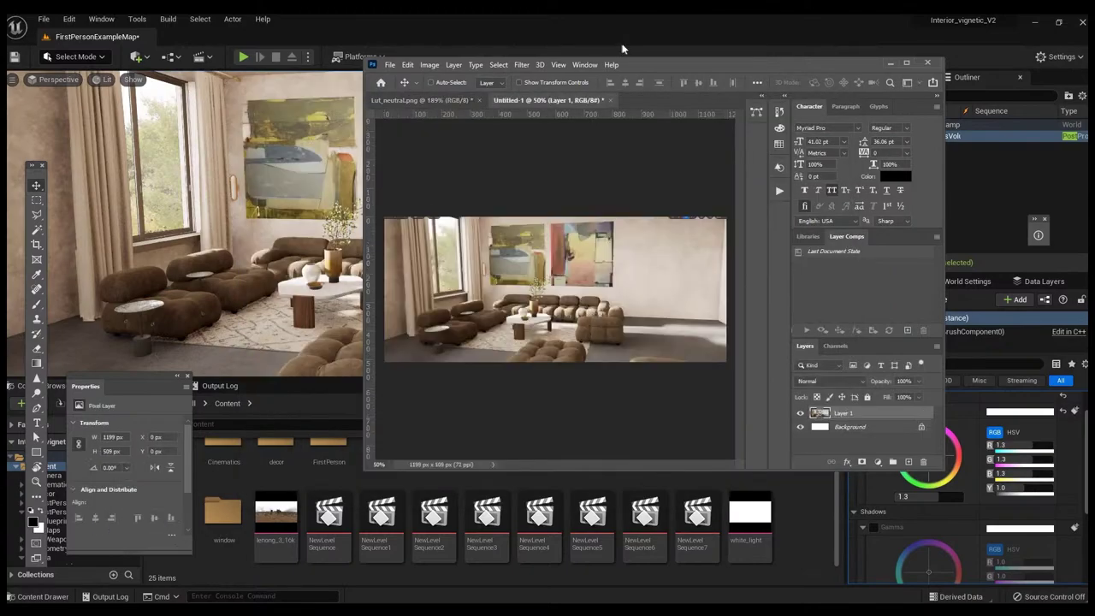
left_click(462, 101)
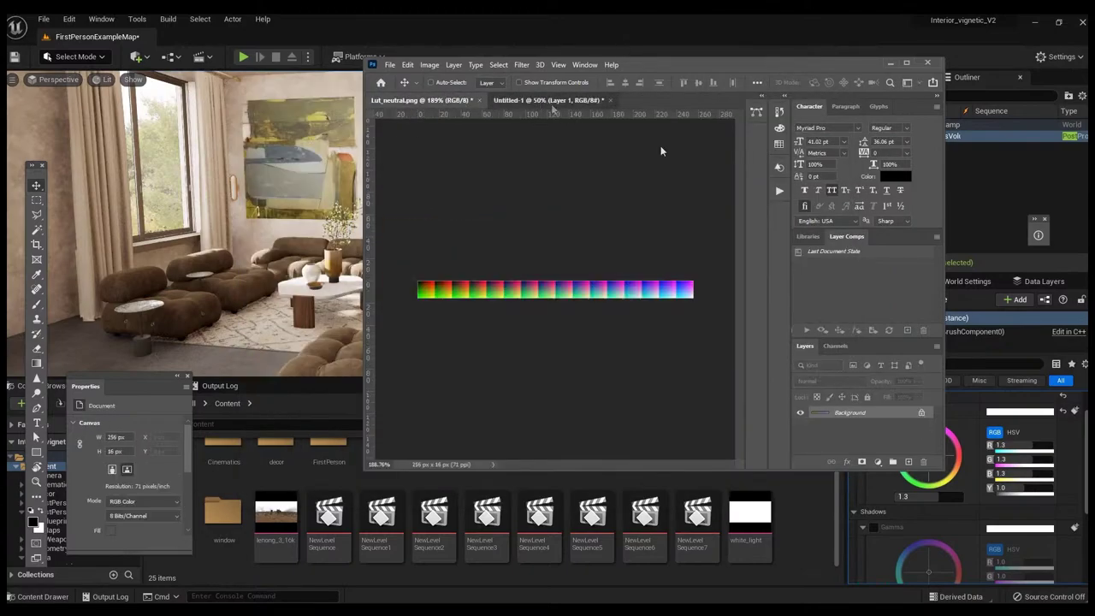
key("ctrl+Tab")
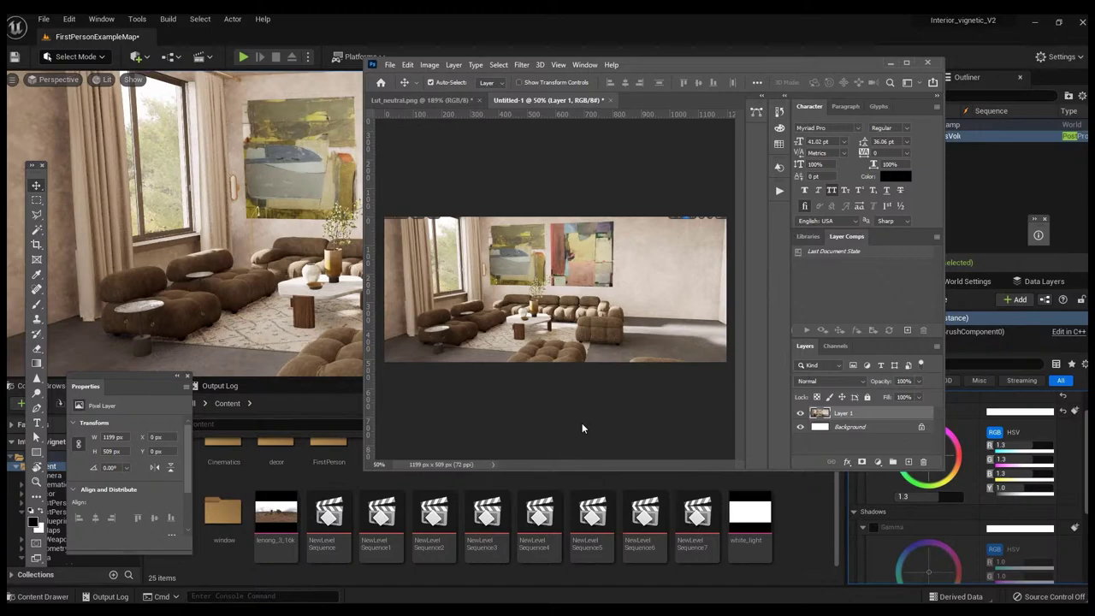
key("ctrl+shift+a")
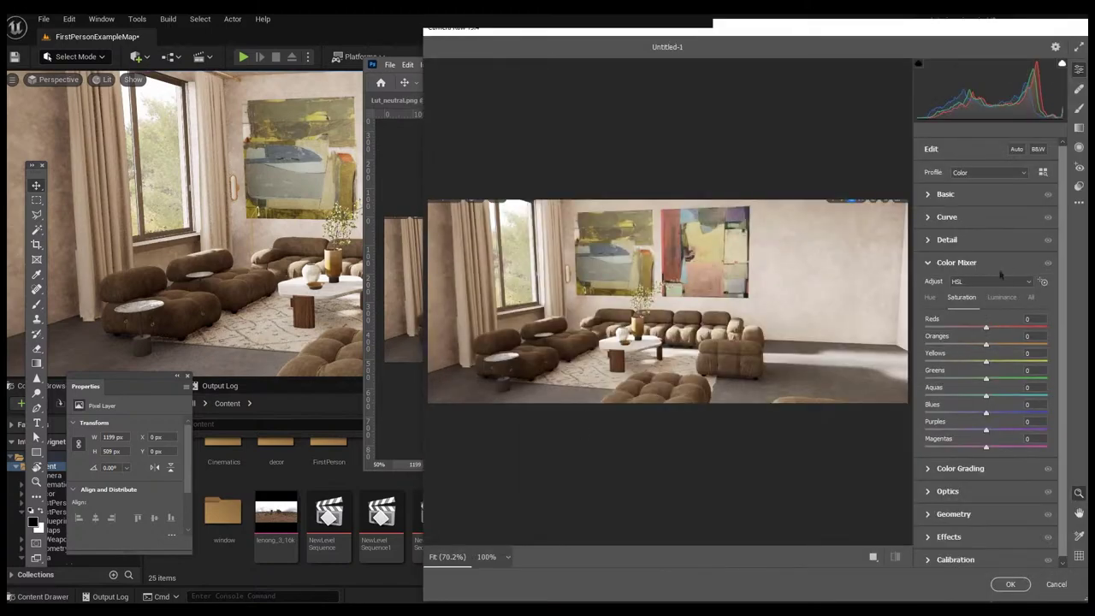
- Boost orange saturation, raise exposure, lift blacks and increase vibrance, then apply the Camera Raw grade
mouse_move(985, 346)
left_mouse_down()
mouse_move(1004, 346)
mouse_move(973, 346)
mouse_move(1041, 343)
mouse_move(988, 363)
mouse_move(1004, 333)
left_mouse_up()
left_click(931, 197)
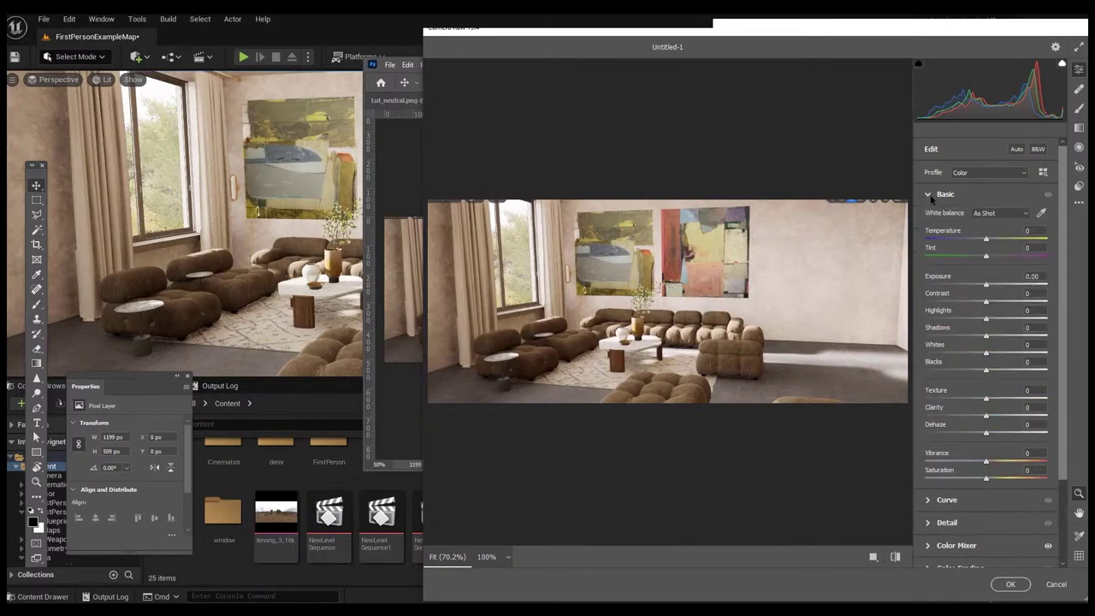
left_click_drag(986, 285, 997, 323)
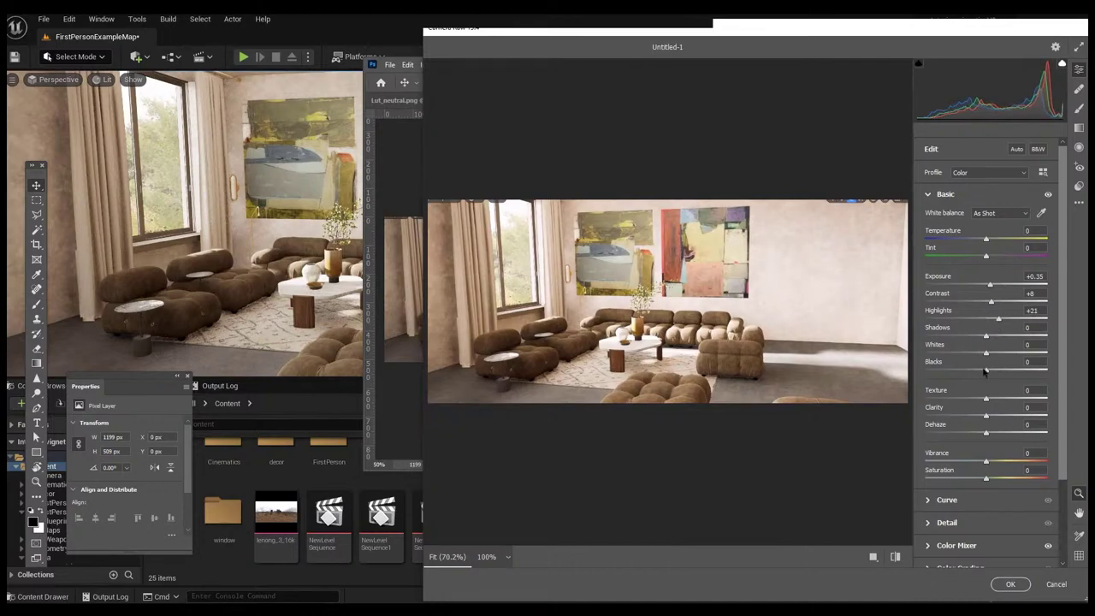
mouse_move(990, 369)
left_mouse_down()
mouse_move(1026, 373)
mouse_move(1000, 374)
left_mouse_up()
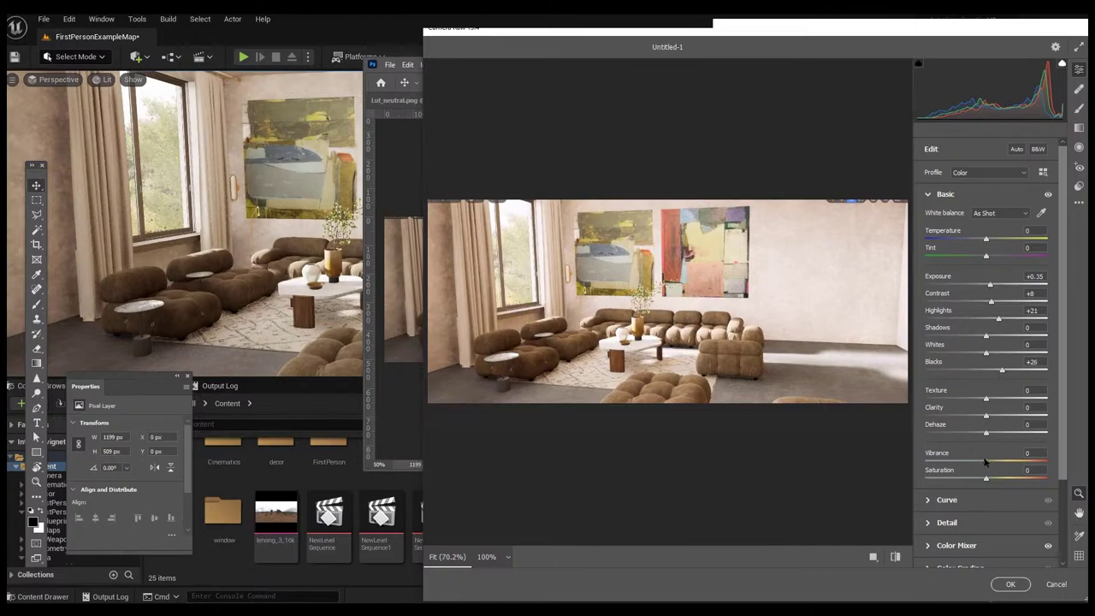
mouse_move(985, 462)
left_mouse_down()
mouse_move(1026, 458)
mouse_move(996, 460)
mouse_move(1006, 479)
mouse_move(992, 481)
left_mouse_up()
left_click(1010, 583)
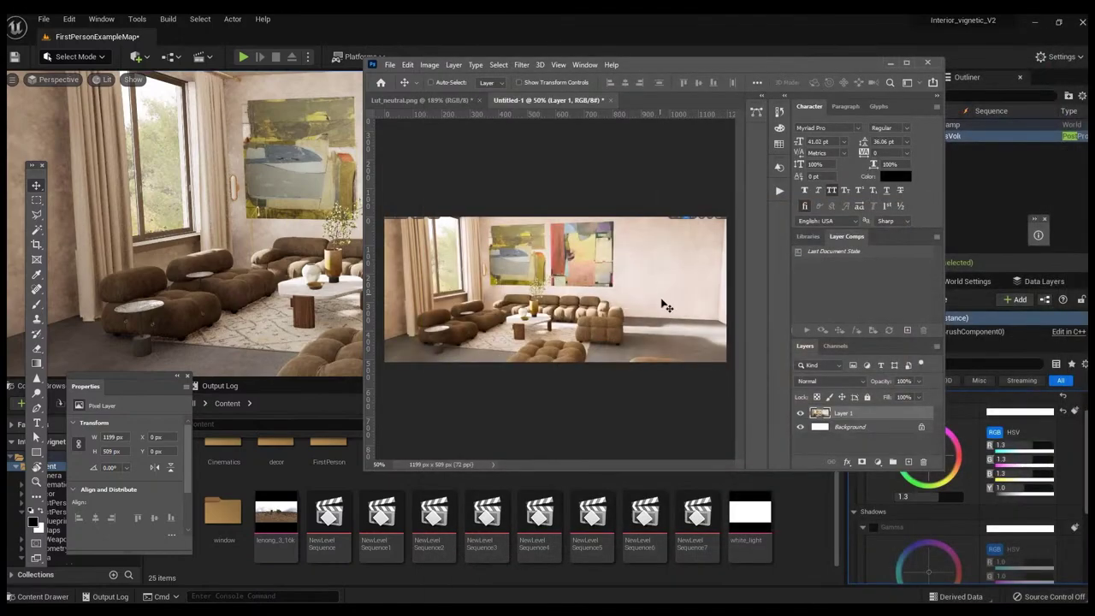
- Switch to Lut_neutral.png and repeat the last Camera Raw Filter from the Filter menu
left_click(445, 98)
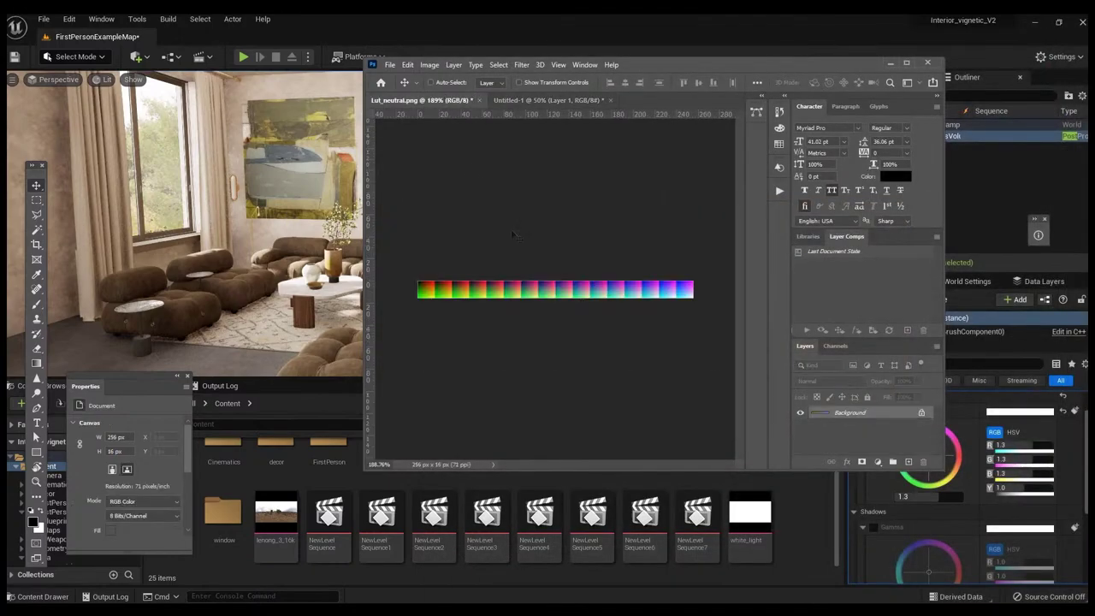
scroll(586, 295, "up", 1, "alt")
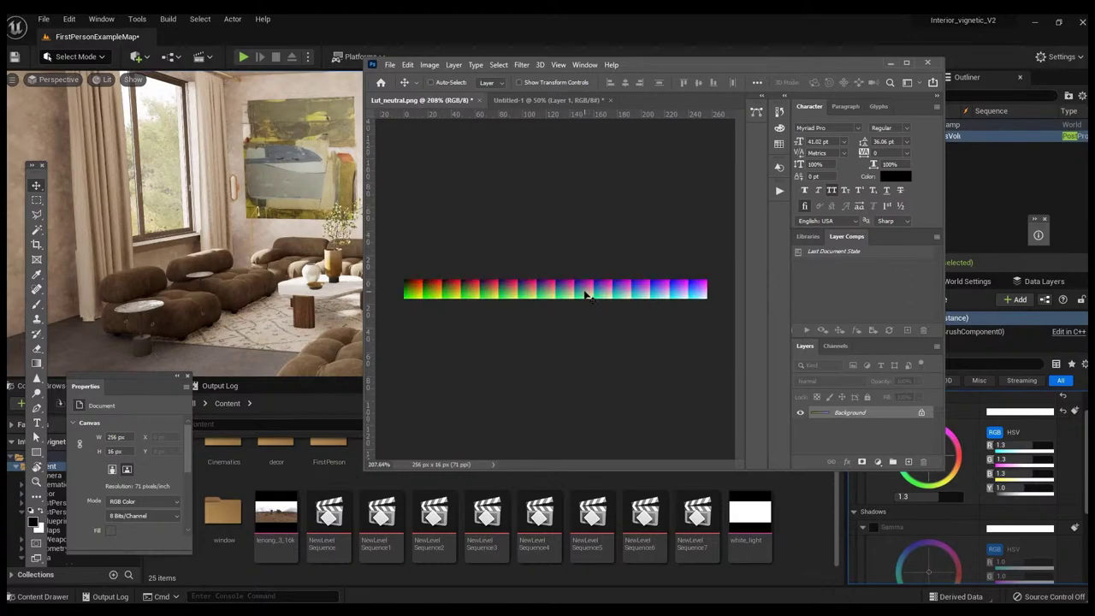
left_click(522, 65)
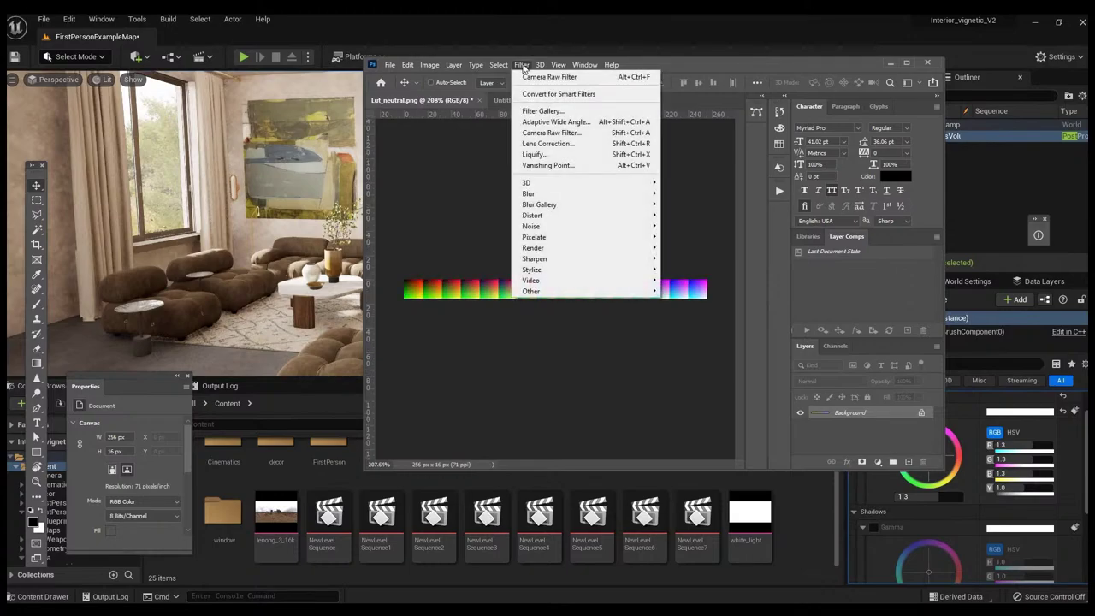
left_click(547, 77)
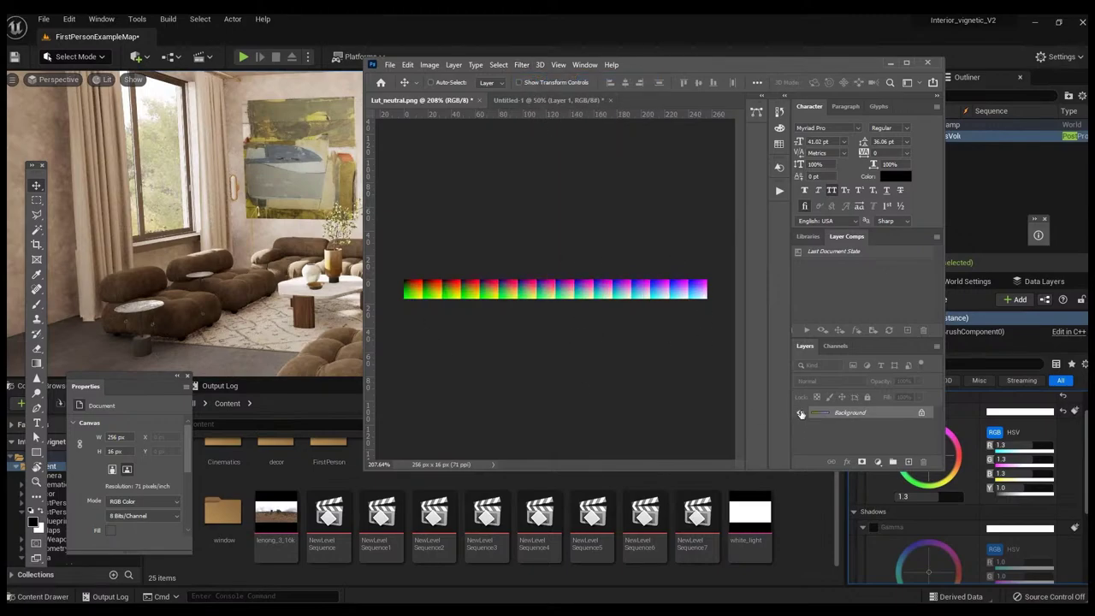
- Export the graded strip via Save for Web as PNG-24 named Lut_neutral_1 in the UE5 folder
left_click(389, 65)
mouse_move(454, 230)
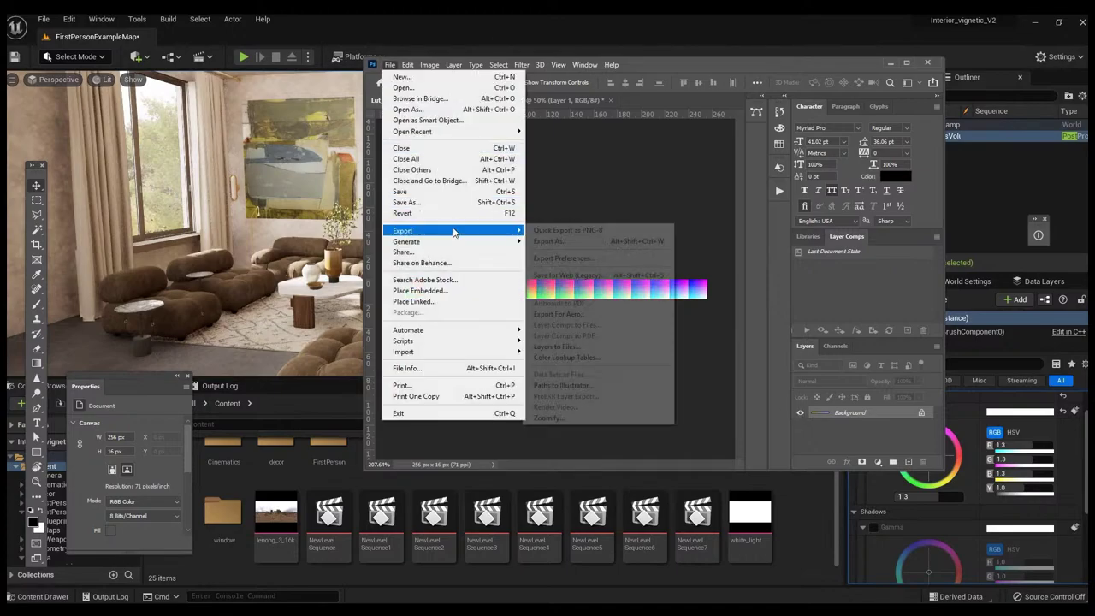
left_click(571, 275)
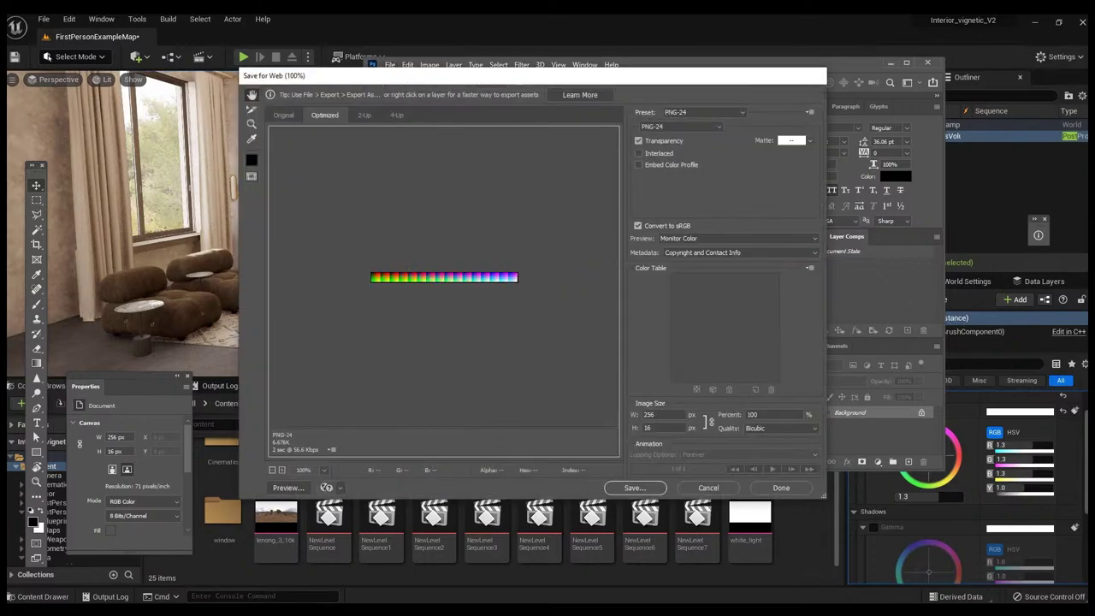
left_click(693, 126)
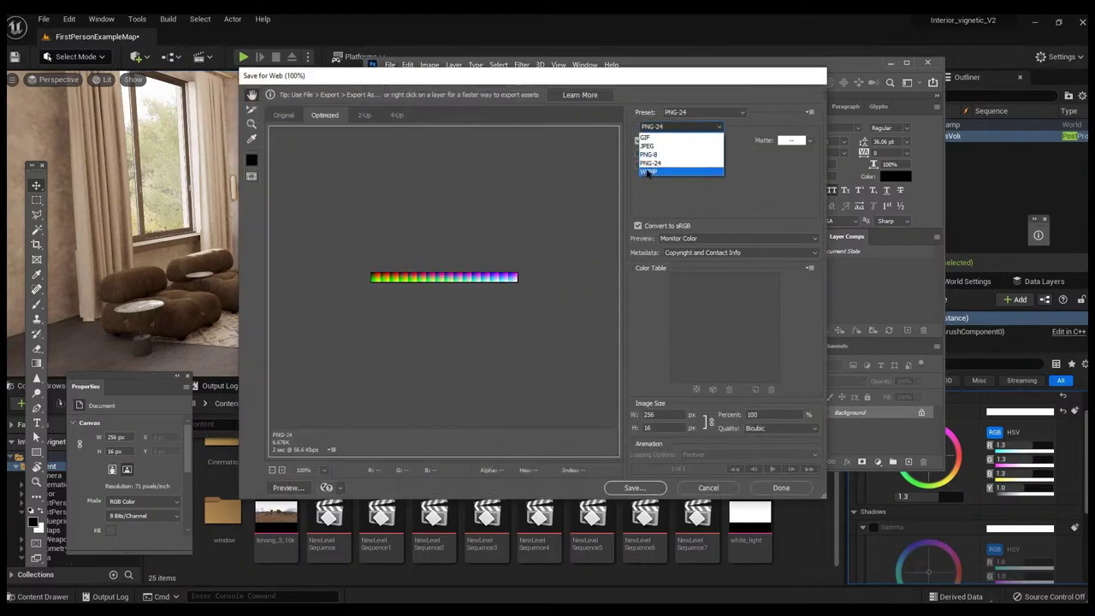
left_click(646, 163)
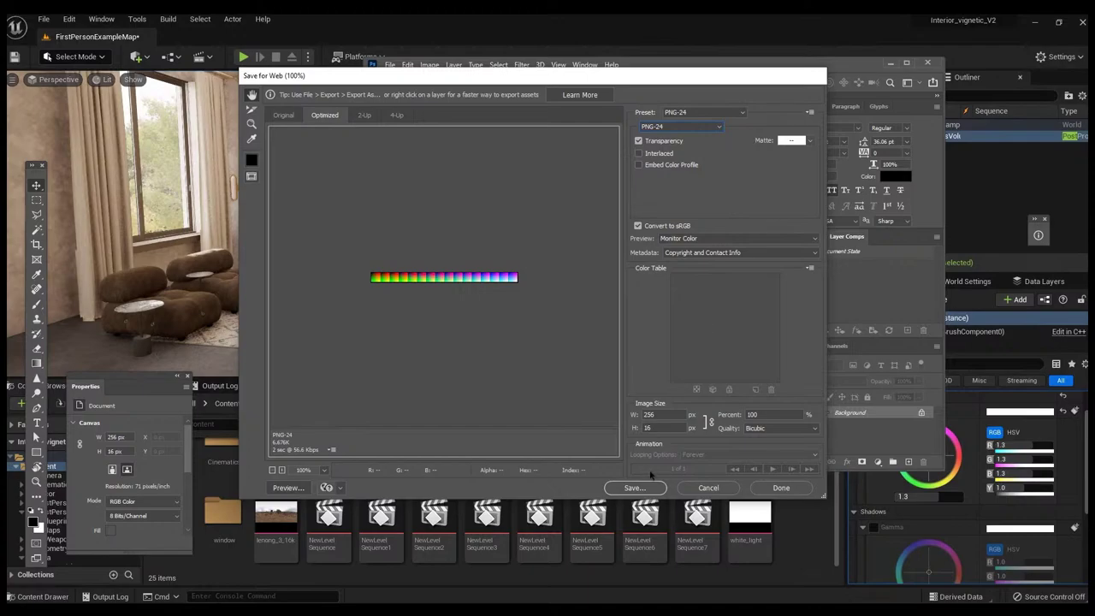
left_click(633, 488)
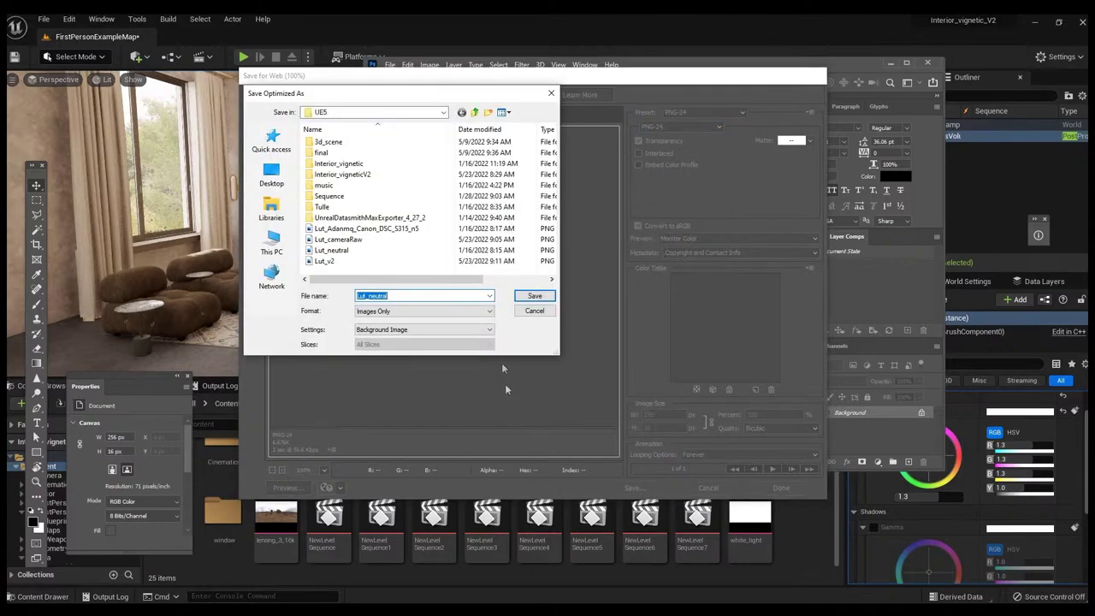
left_click(398, 295)
key("Return")
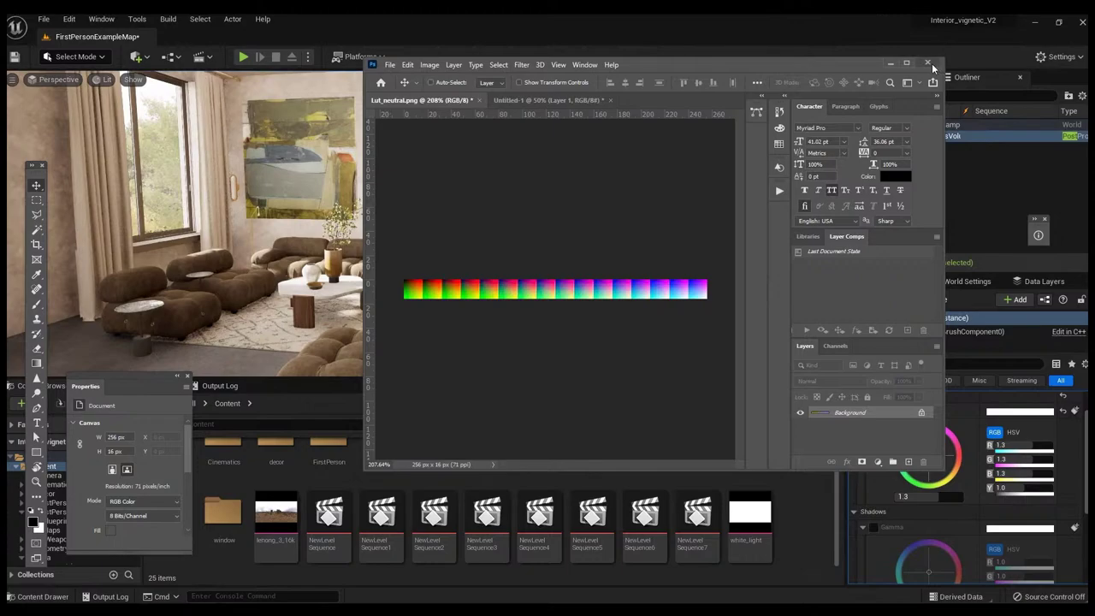
- Quit Photoshop without saving, then start an Import to /Game in the Content folder
left_click(928, 64)
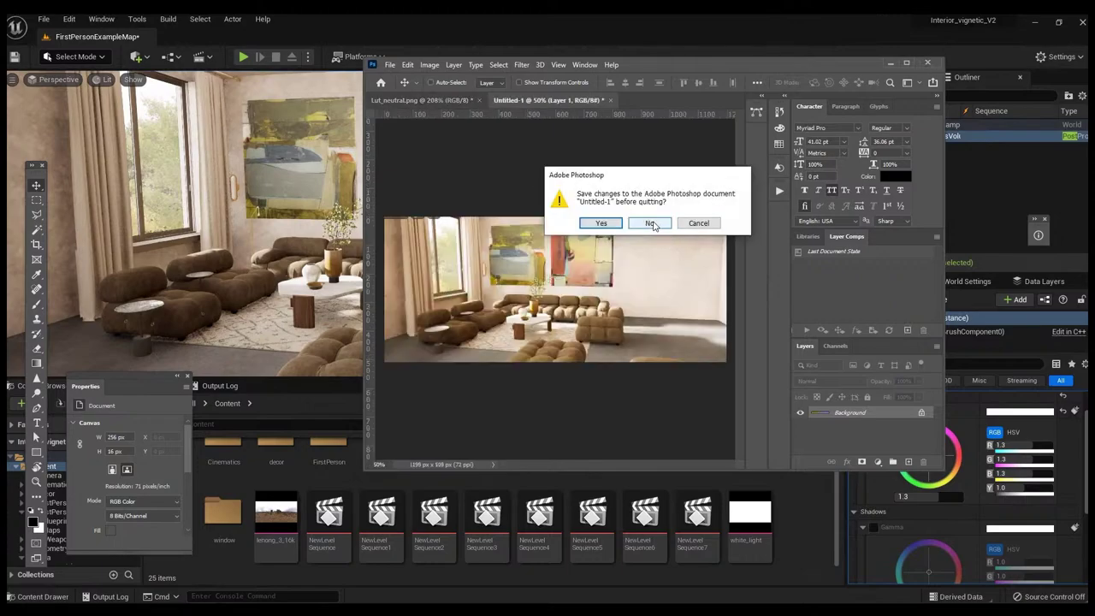
left_click(650, 223)
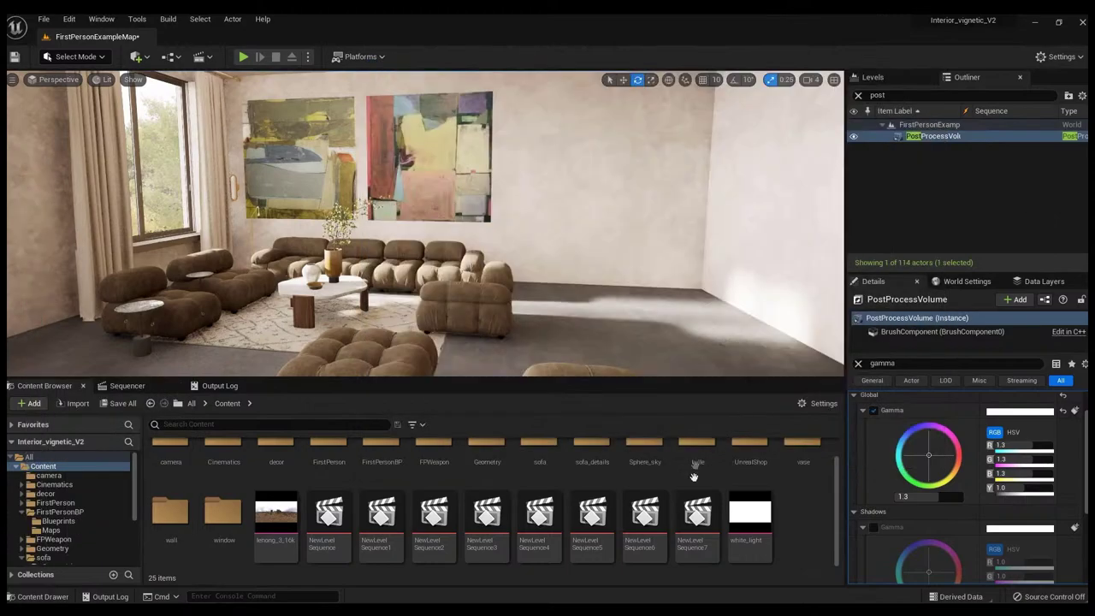
left_click(42, 466)
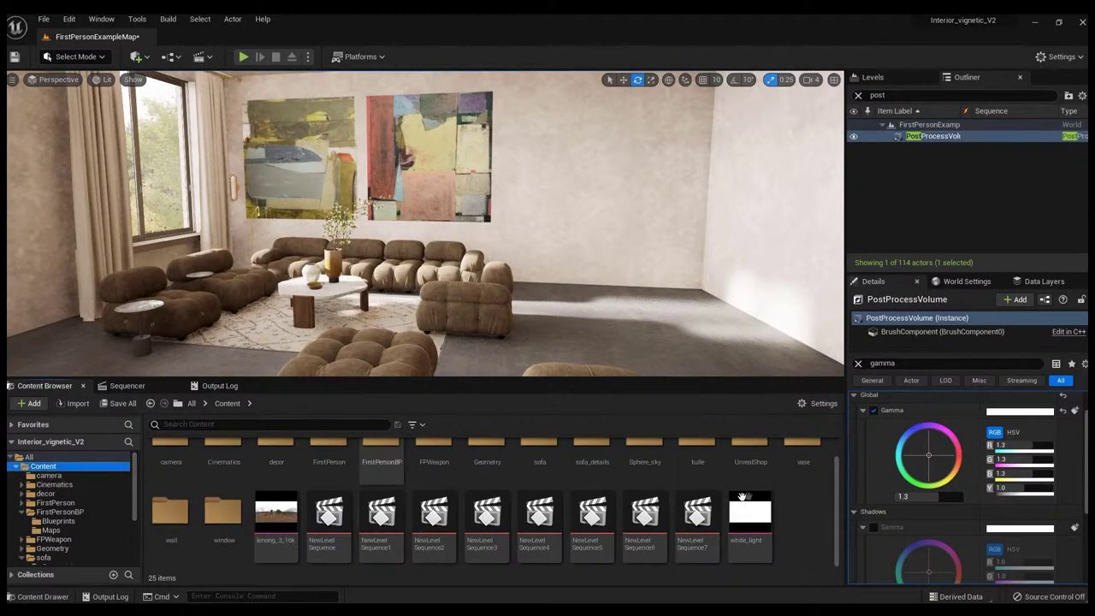
left_click(835, 545)
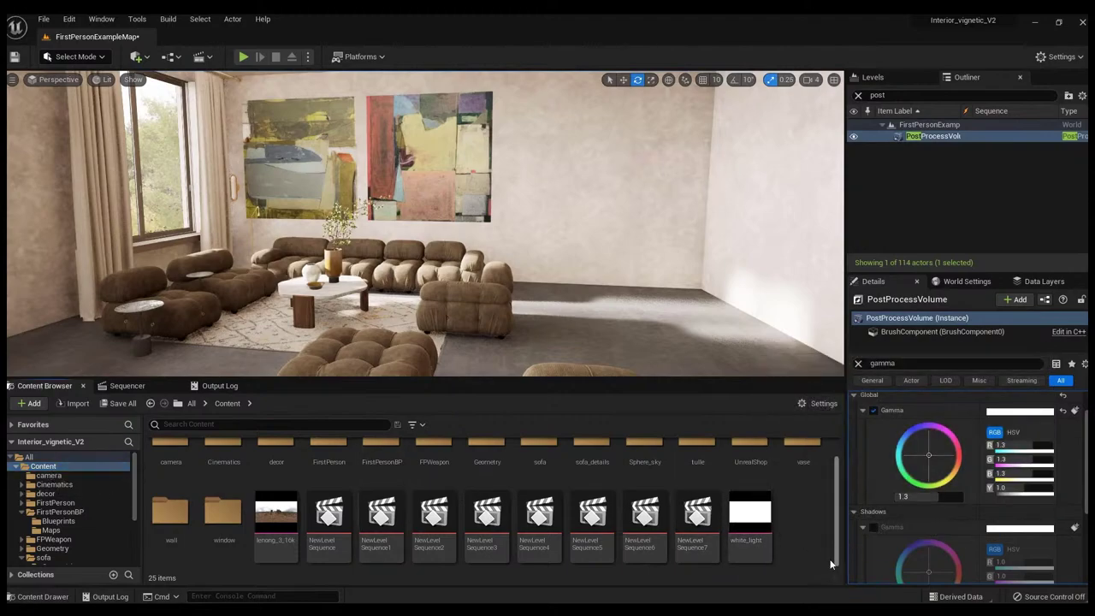
right_click(816, 543)
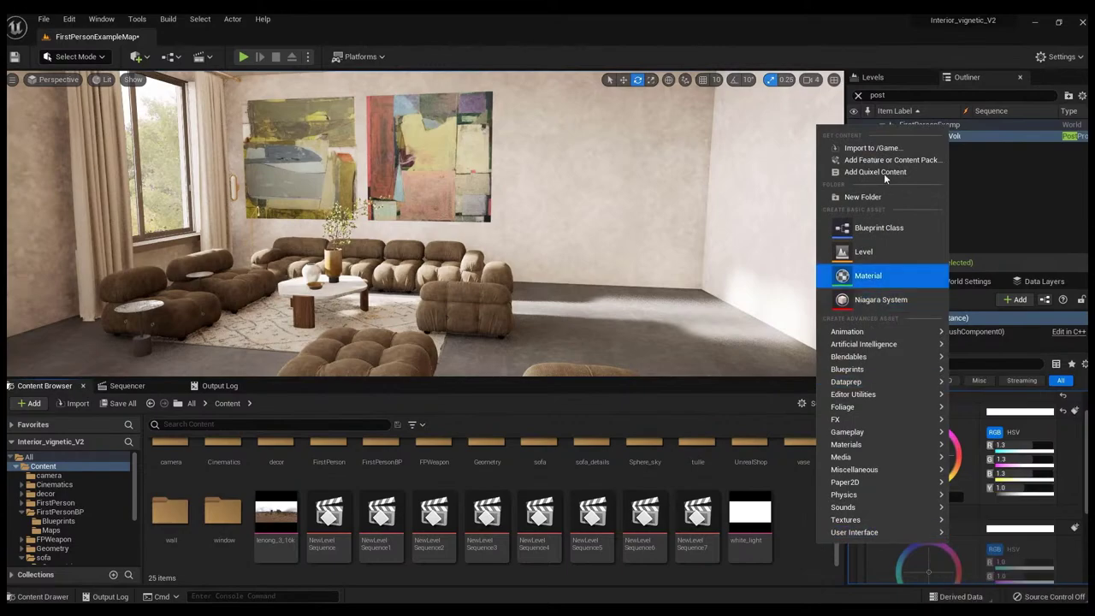
left_click(868, 149)
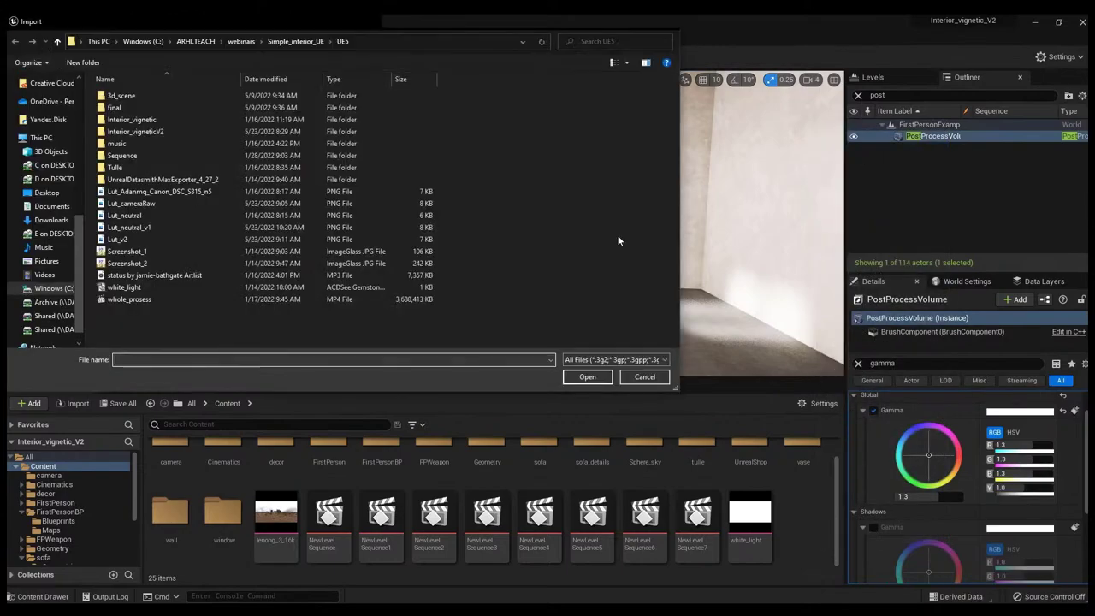
- Sort the files by date modified, import Lut_neutral_v1 and open the new texture
left_click(135, 231)
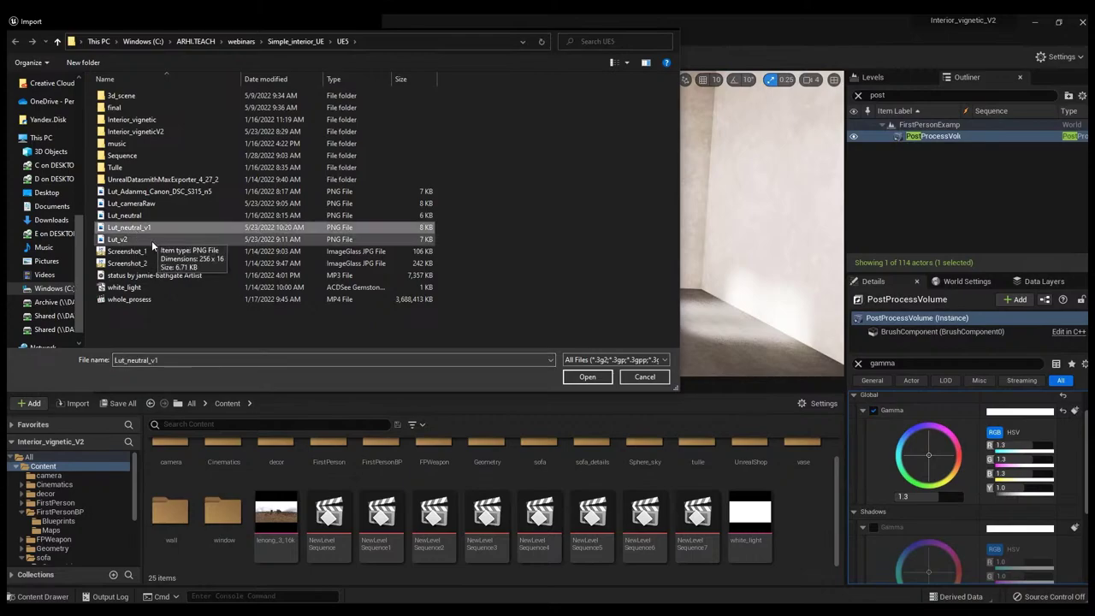
left_click(152, 240)
right_click(560, 223)
mouse_move(599, 246)
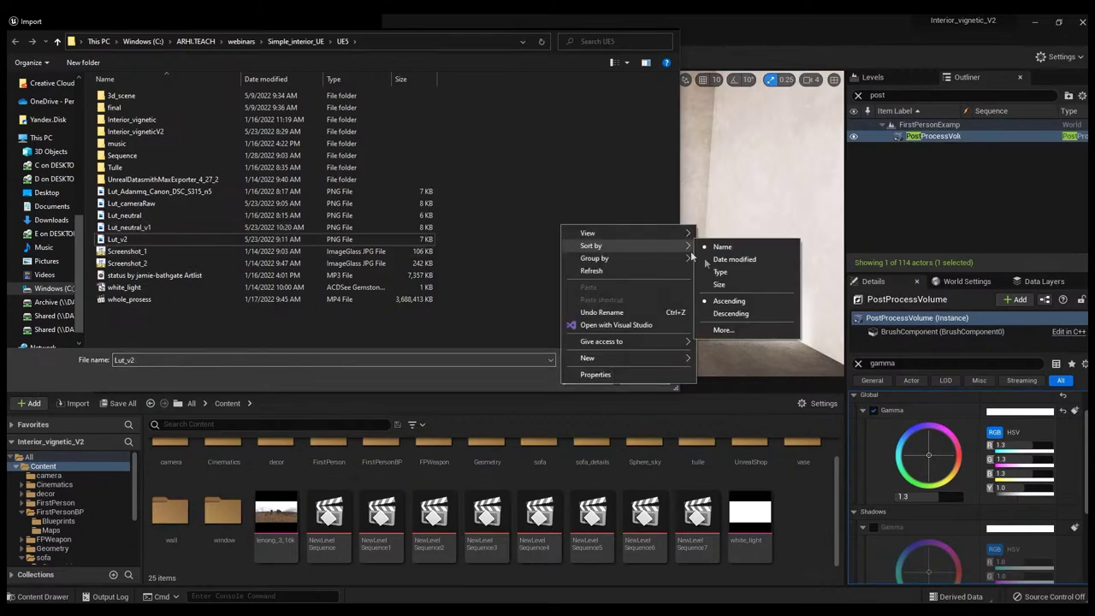
left_click(732, 260)
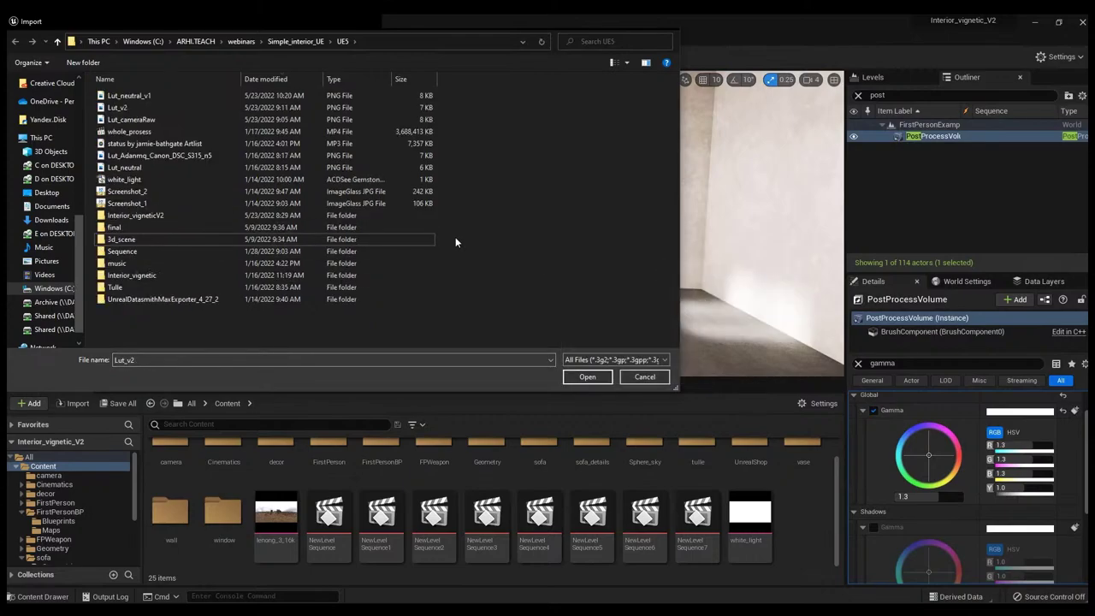
left_click(137, 97)
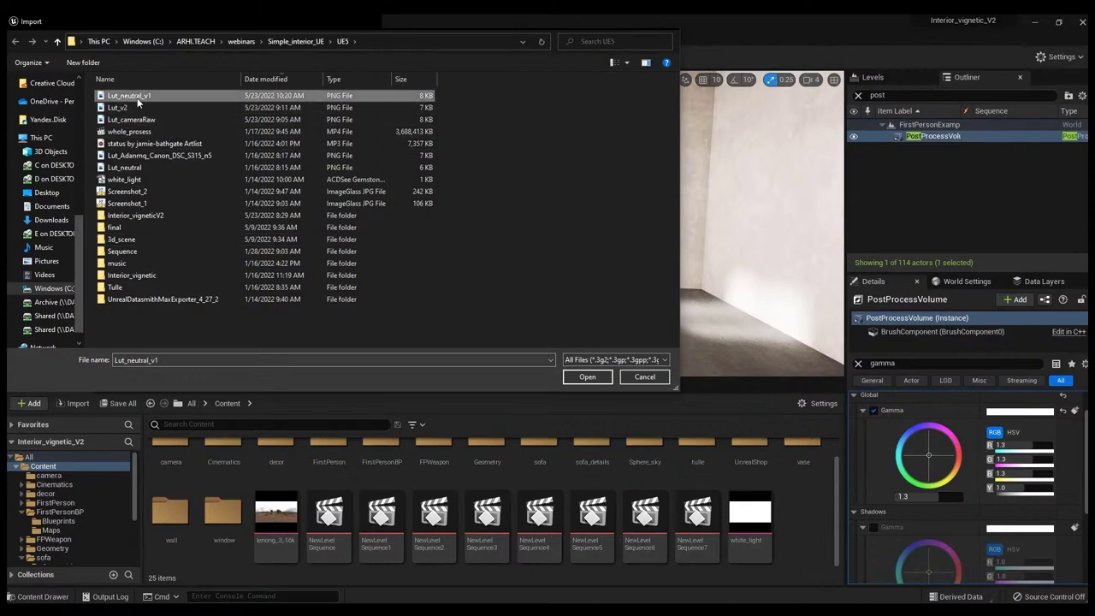
double_click(137, 97)
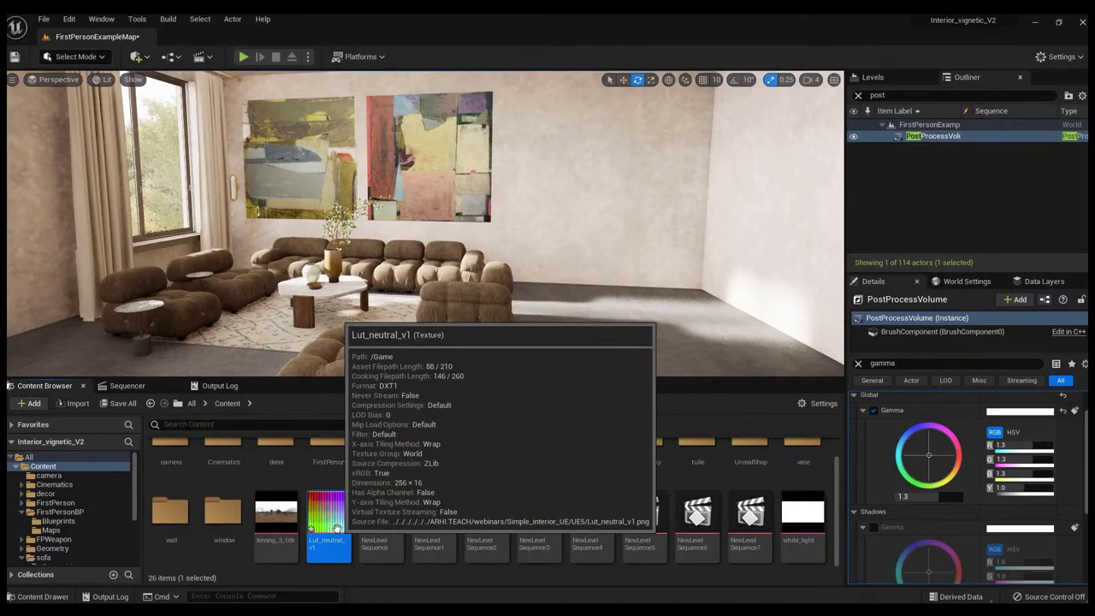
double_click(337, 529)
- Set Lut_neutral_v1's Mip Gen Settings to NoMipmaps and Texture Group to ColorLookupTable, then close it
left_click_drag(607, 371, 762, 76)
left_click(799, 268)
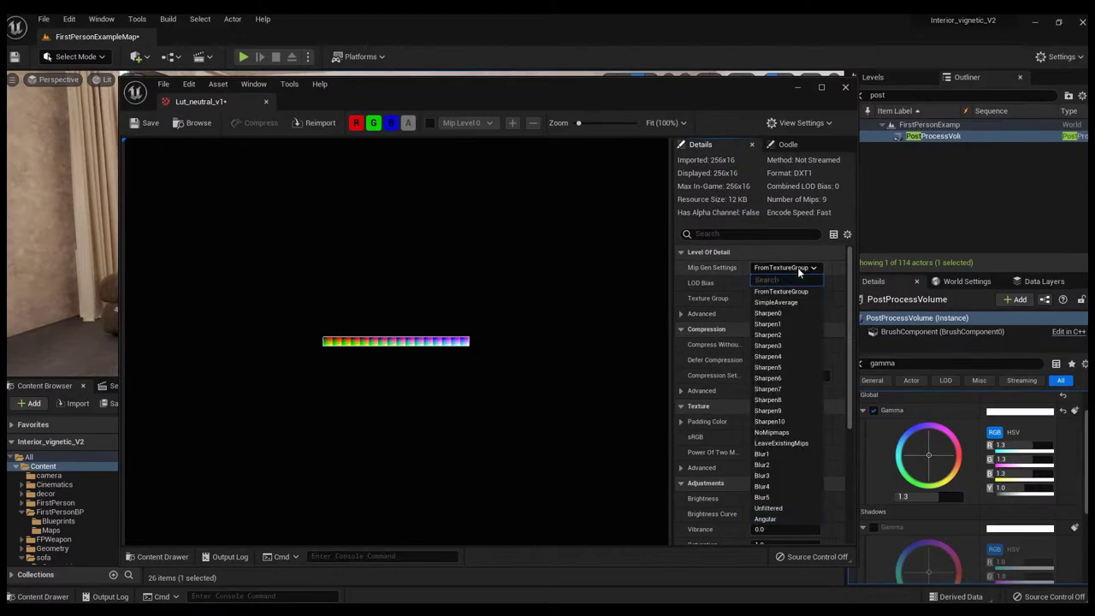
left_click(774, 432)
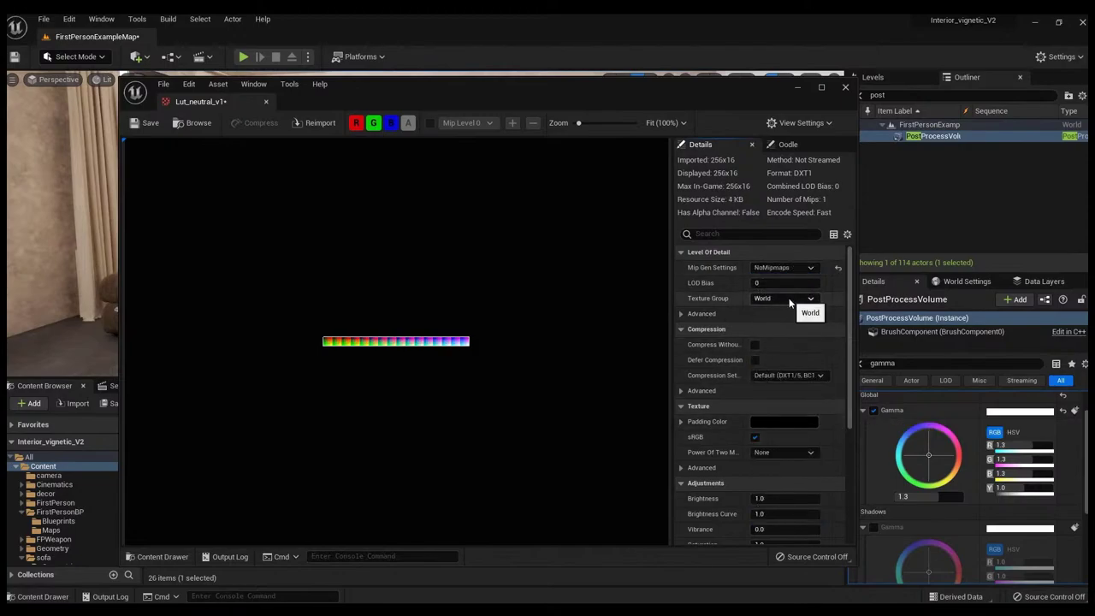
left_click(788, 299)
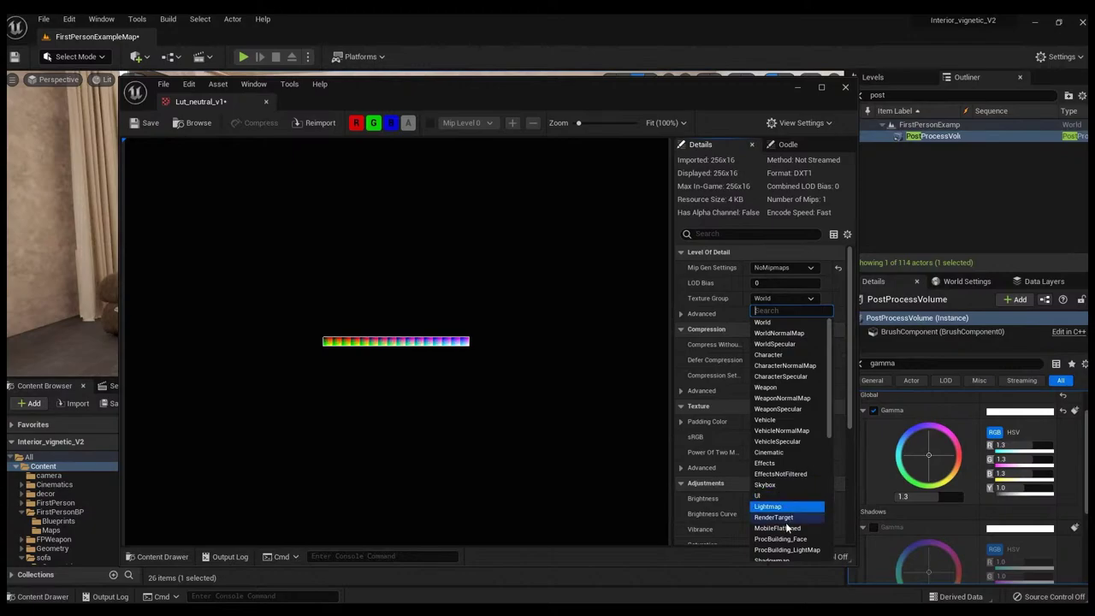
scroll(804, 518, "down", 1)
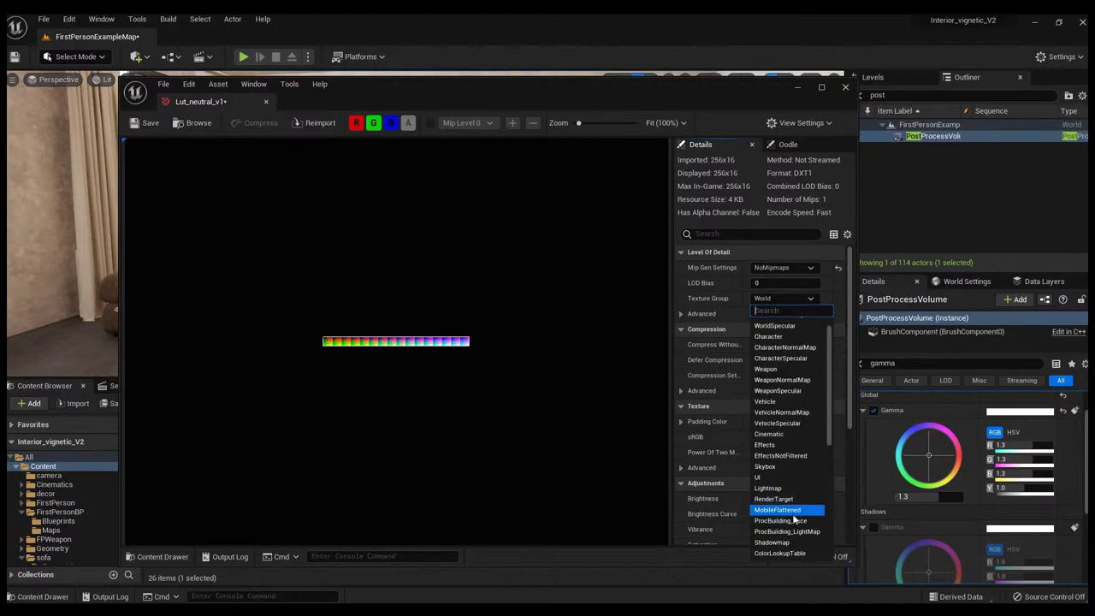
scroll(793, 518, "down", 1)
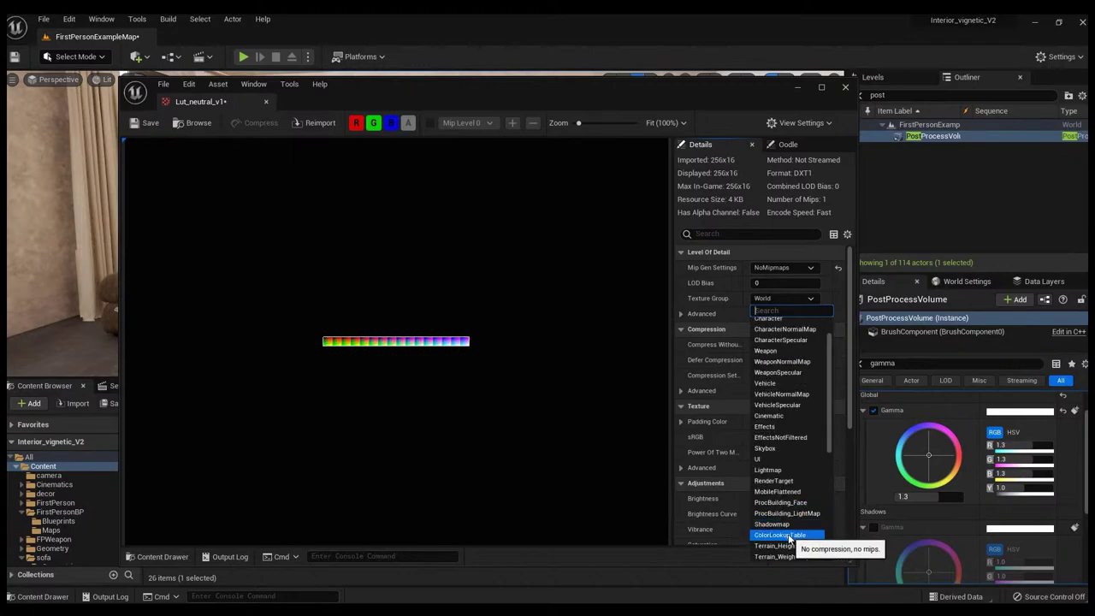
left_click(770, 533)
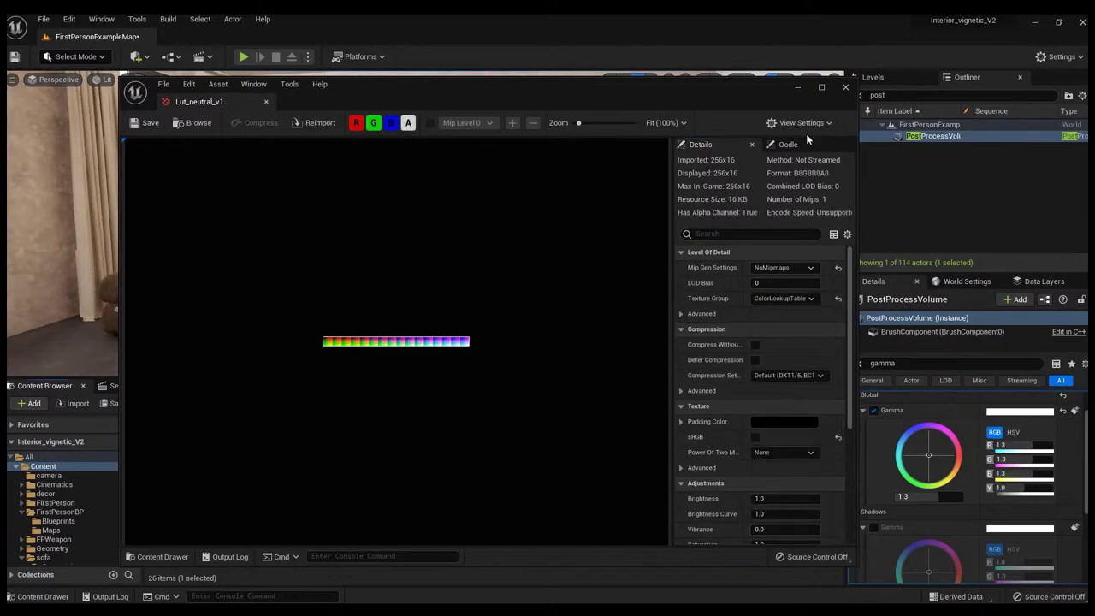
left_click(845, 87)
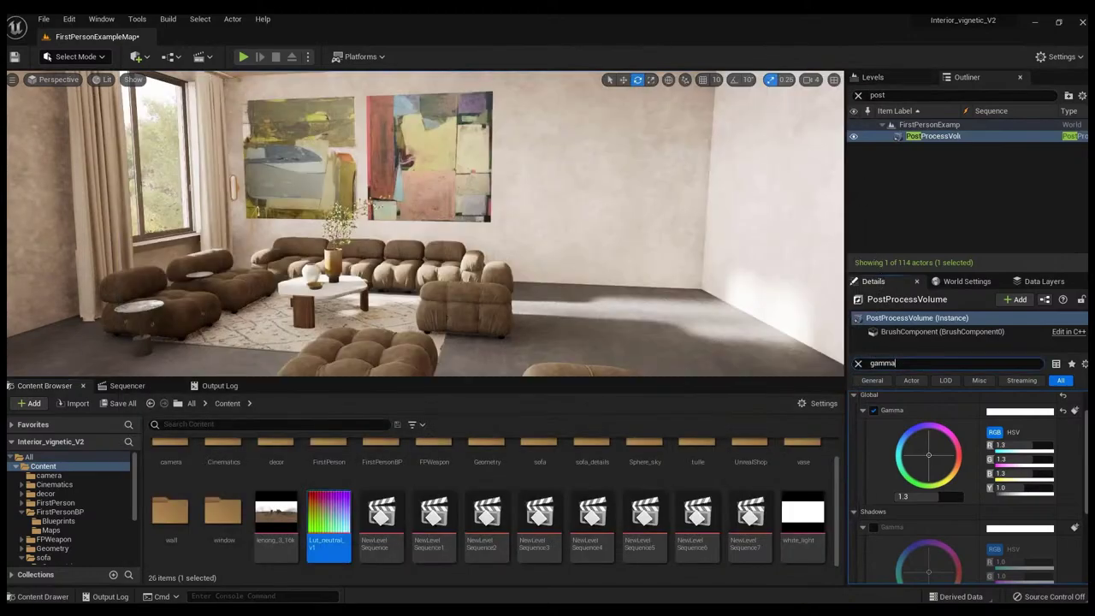
- Filter the PostProcessVolume's Details panel by 'lut'
left_click_drag(894, 362, 759, 361)
type("post")
key("ctrl+a")
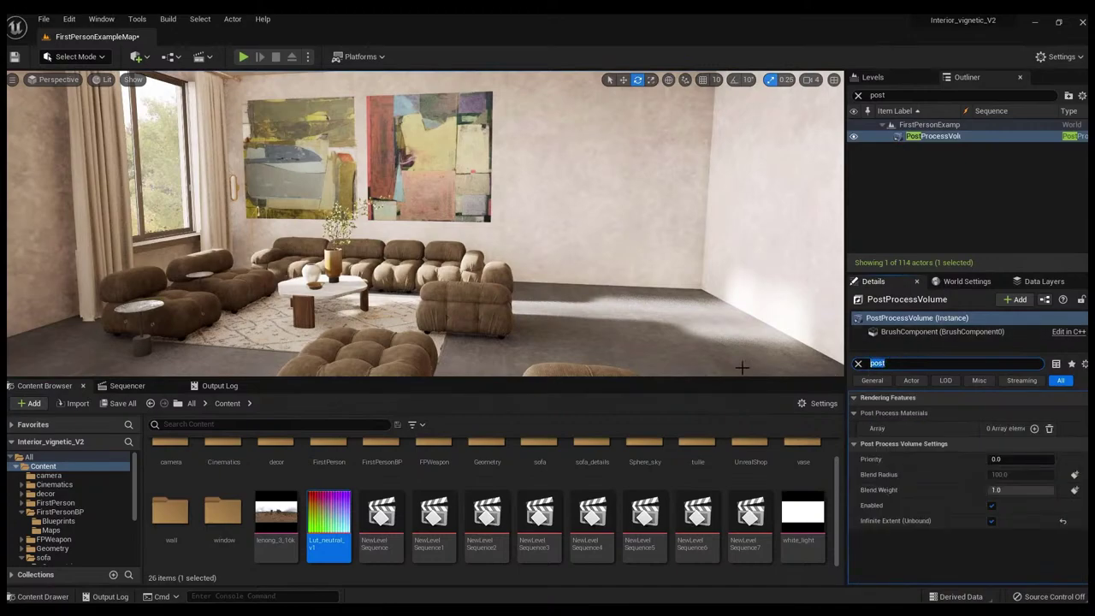
type("lut")
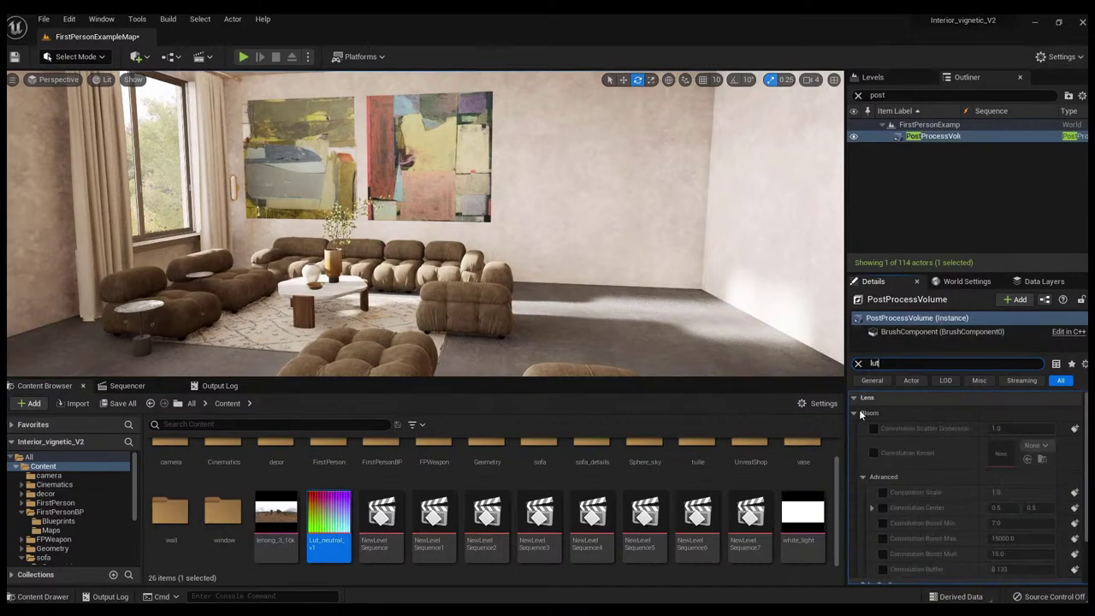
scroll(859, 409, "down", 4)
- Enable Color Grading LUT with Lut_neutral_v1 assigned, and turn on and lower LUT Intensity
left_click(873, 567)
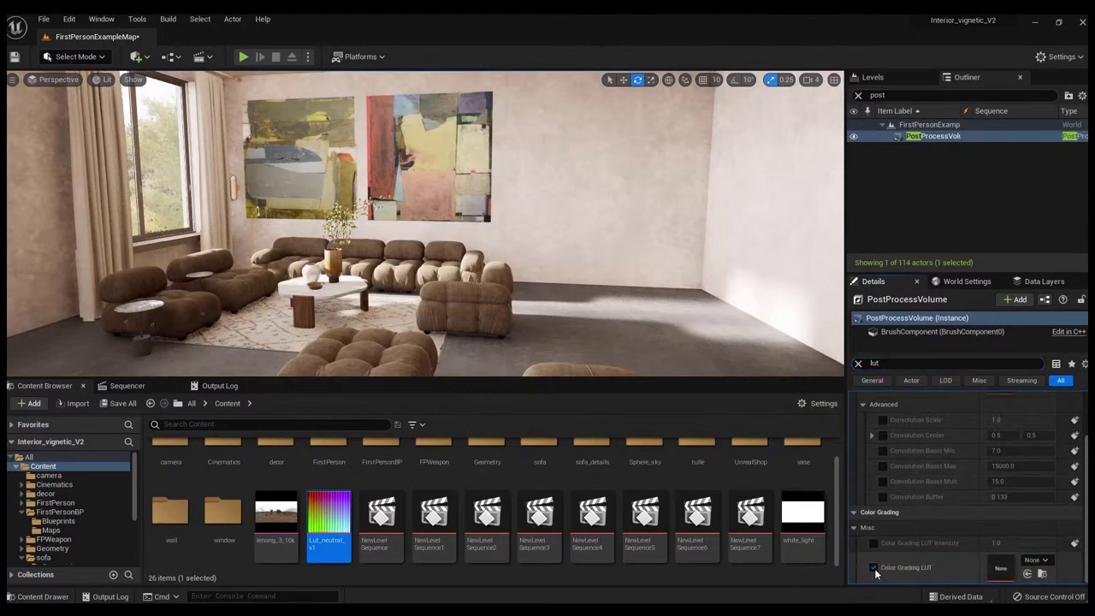
left_click(1028, 574)
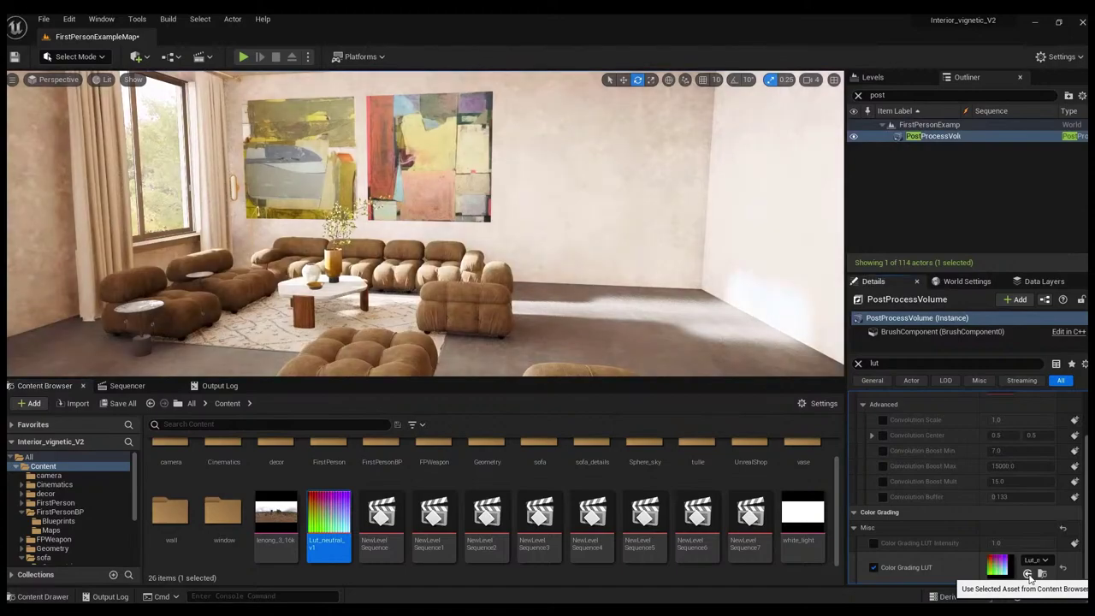
left_click(872, 568)
left_click(872, 568)
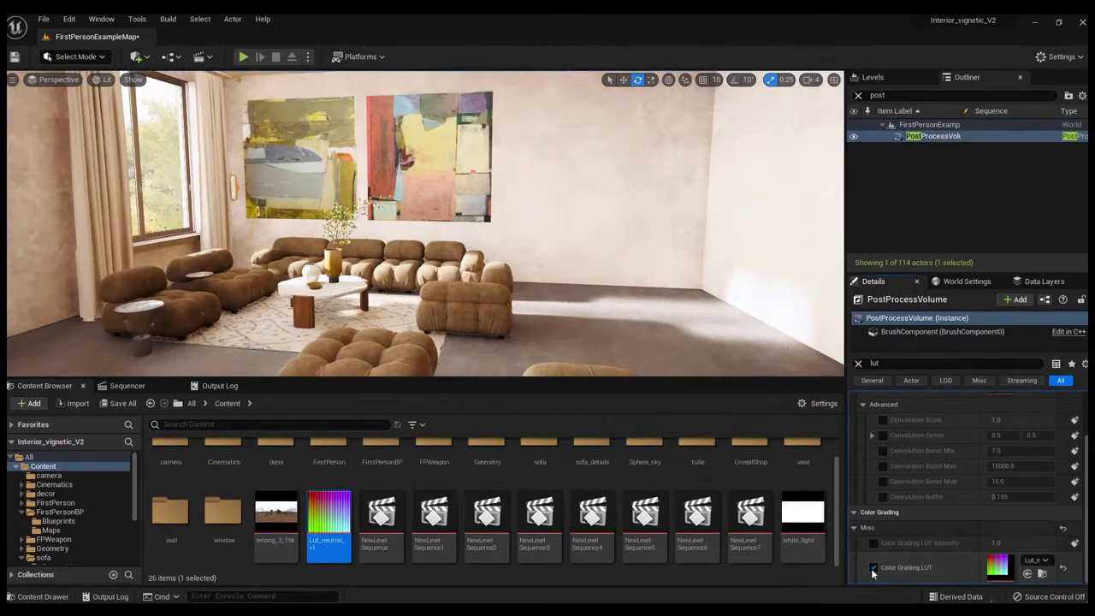
left_click(872, 543)
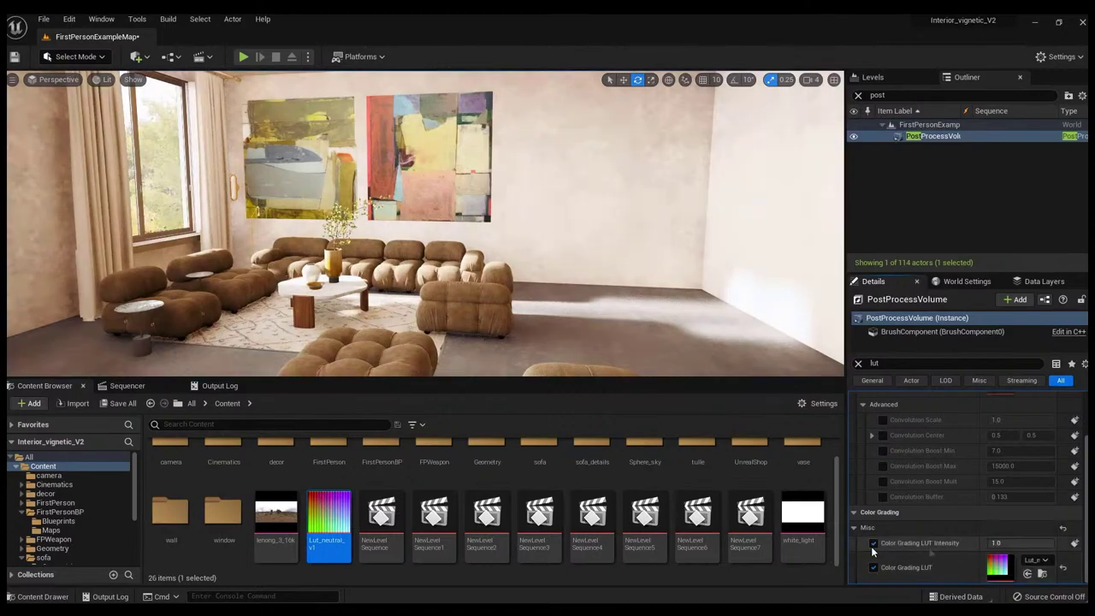
mouse_move(1012, 544)
left_mouse_down()
mouse_move(990, 543)
mouse_move(1002, 544)
left_mouse_up()
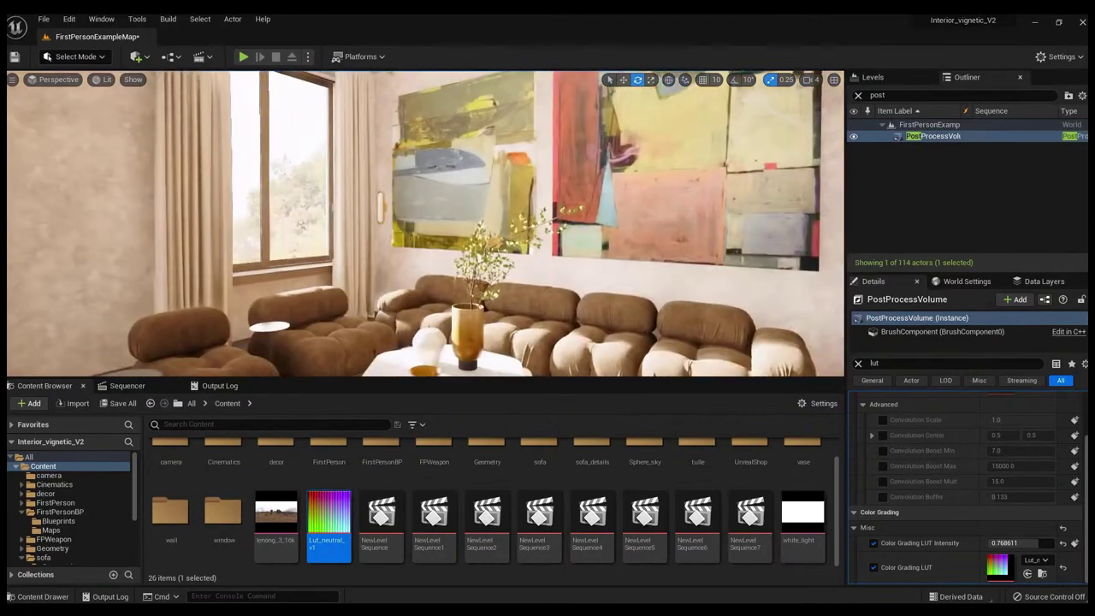
- Select the existing text in the Details search box so it can be replaced
left_click(890, 364)
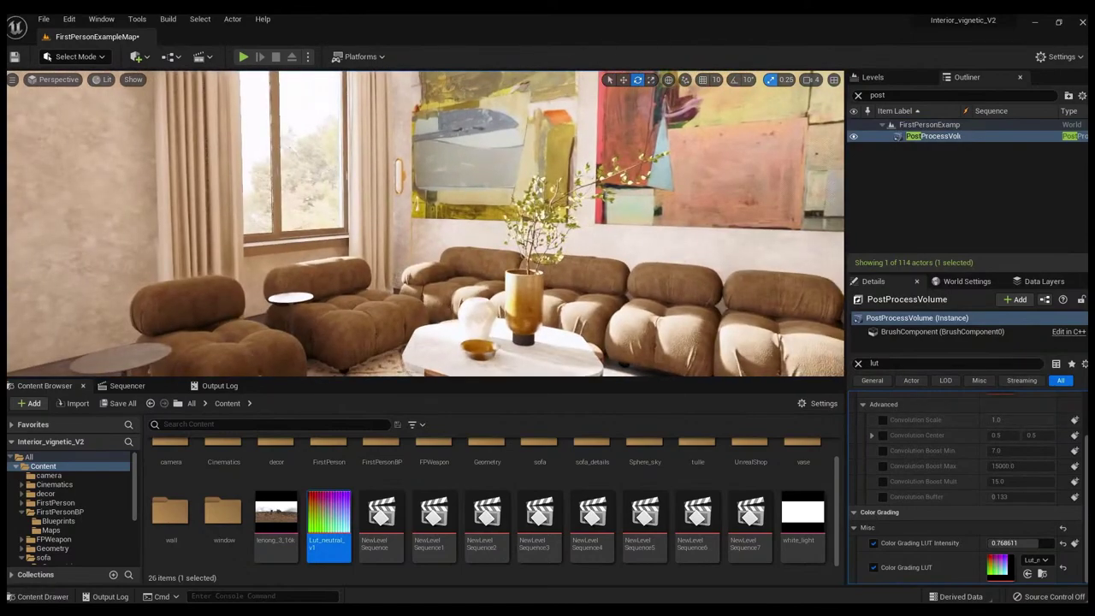
left_click(907, 364)
- Filter Details by 'globall' and override Lumen Final Gather Quality to 6.0
type("glo")
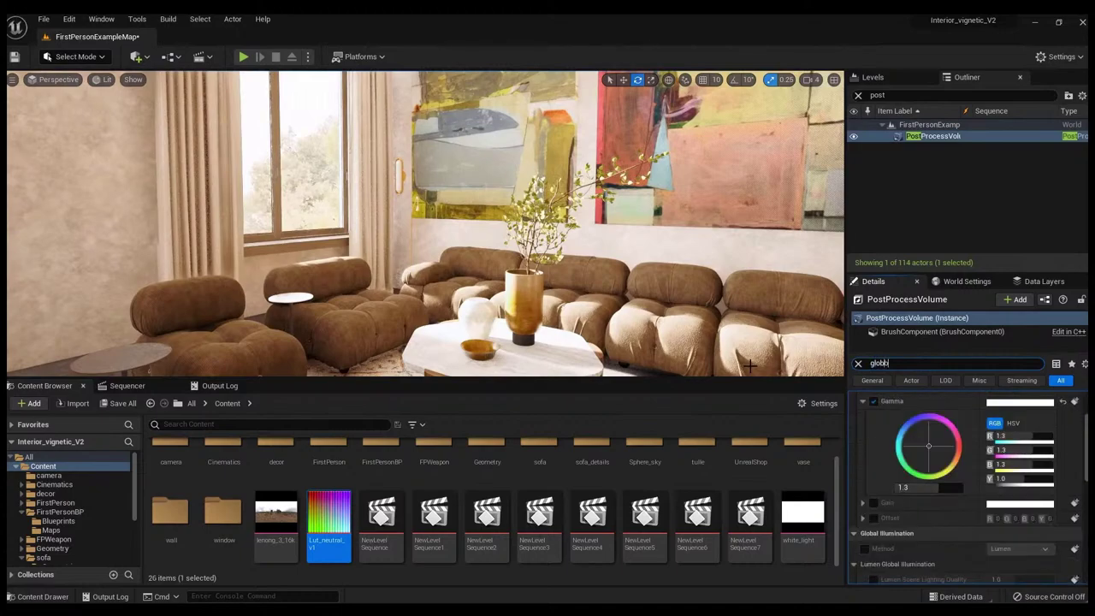
type("ball")
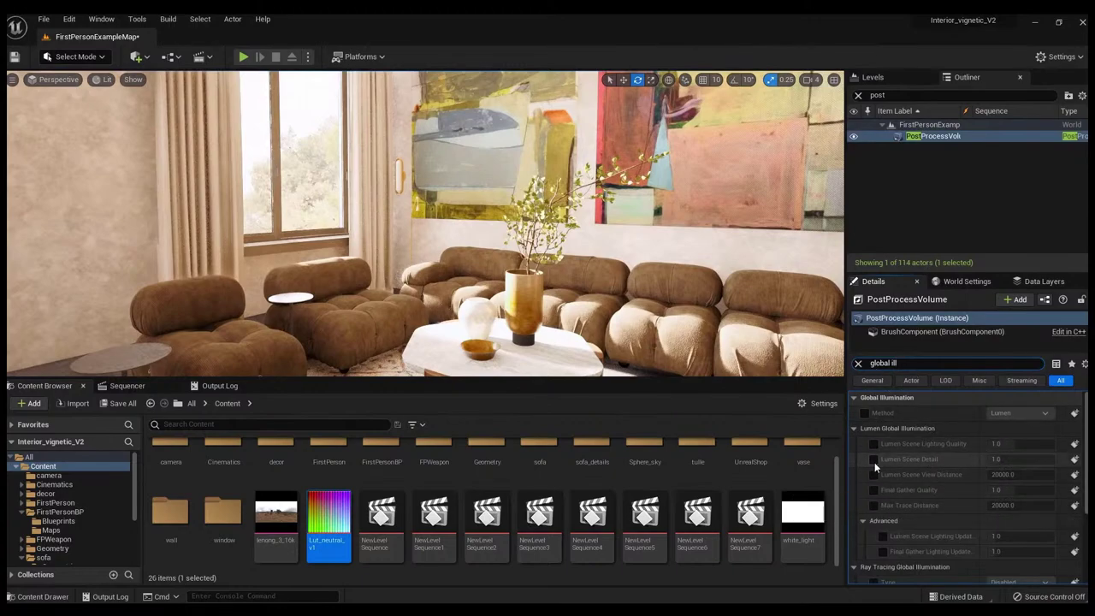
left_click(874, 491)
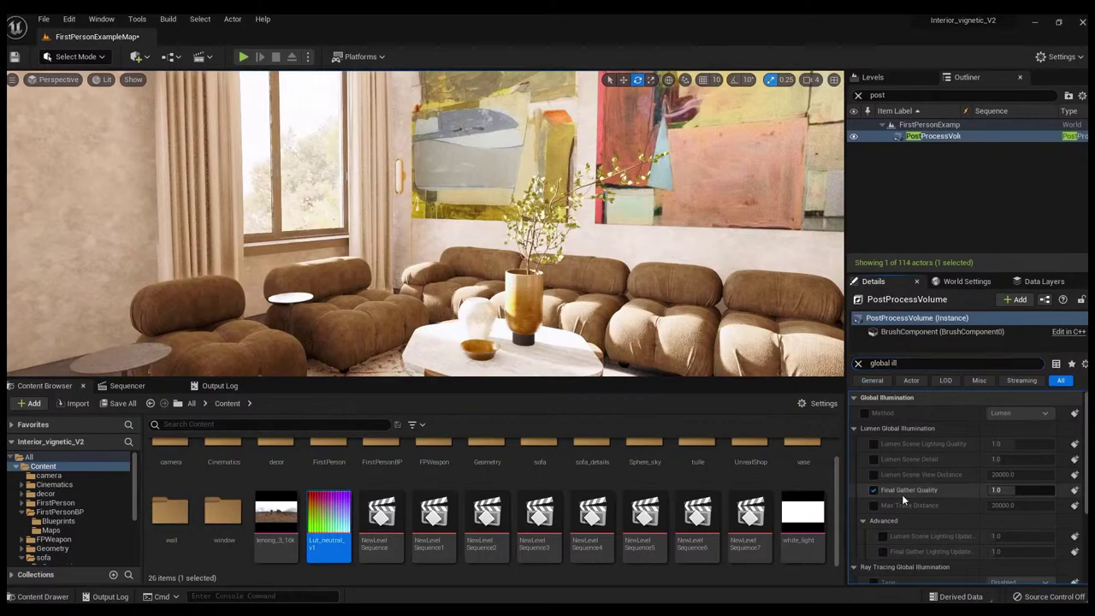
left_click(993, 490)
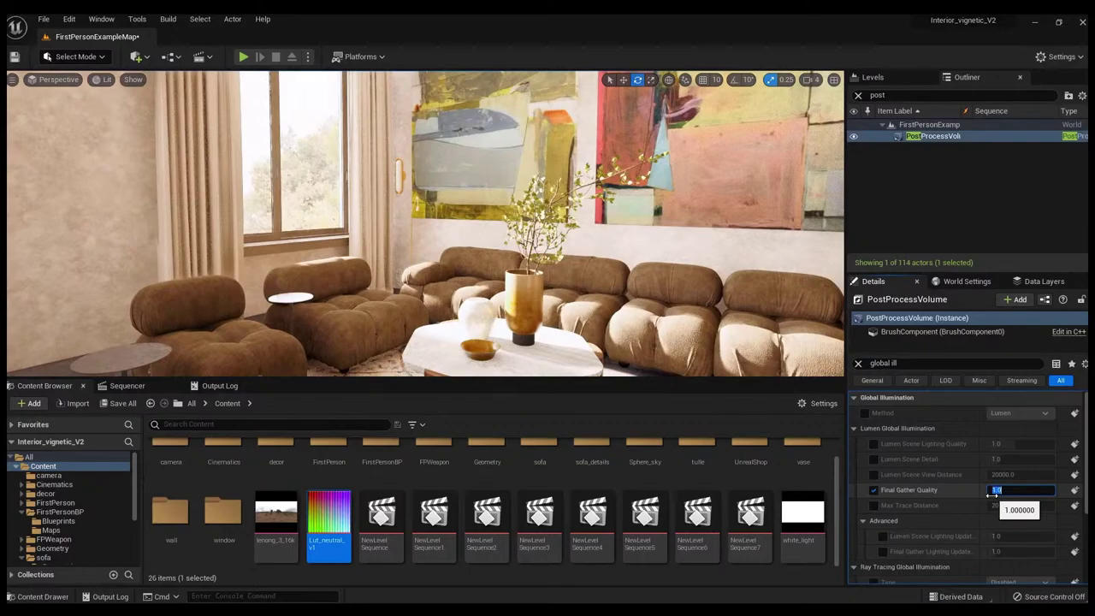
type("6")
key("Return")
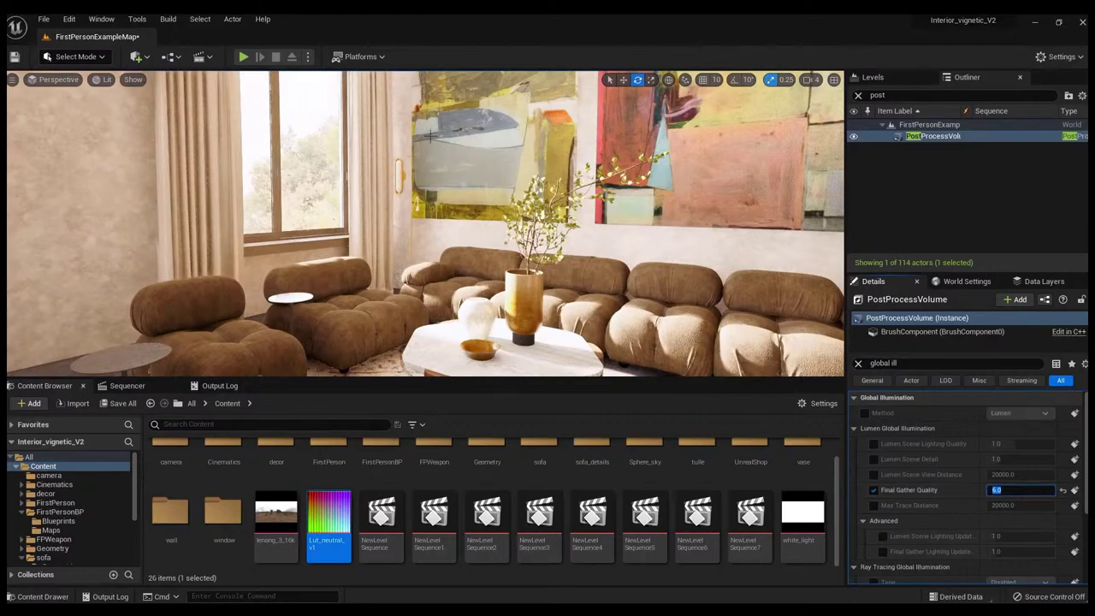
- Fly the viewport to frame the sofa and both paintings, then show the Content folder's 26 items
key("w")
mouse_move(366, 137)
right_mouse_down()
mouse_move(337, 109)
mouse_move(309, 116)
mouse_move(334, 154)
mouse_move(433, 233)
right_mouse_up()
key("s")
key("s")
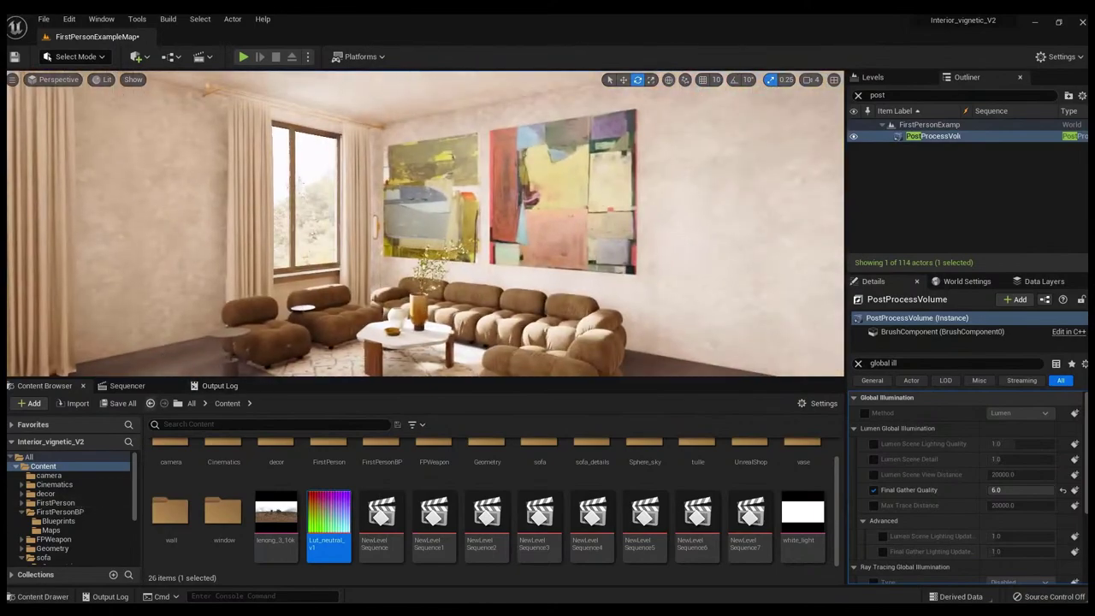
left_click(13, 80)
key("Escape")
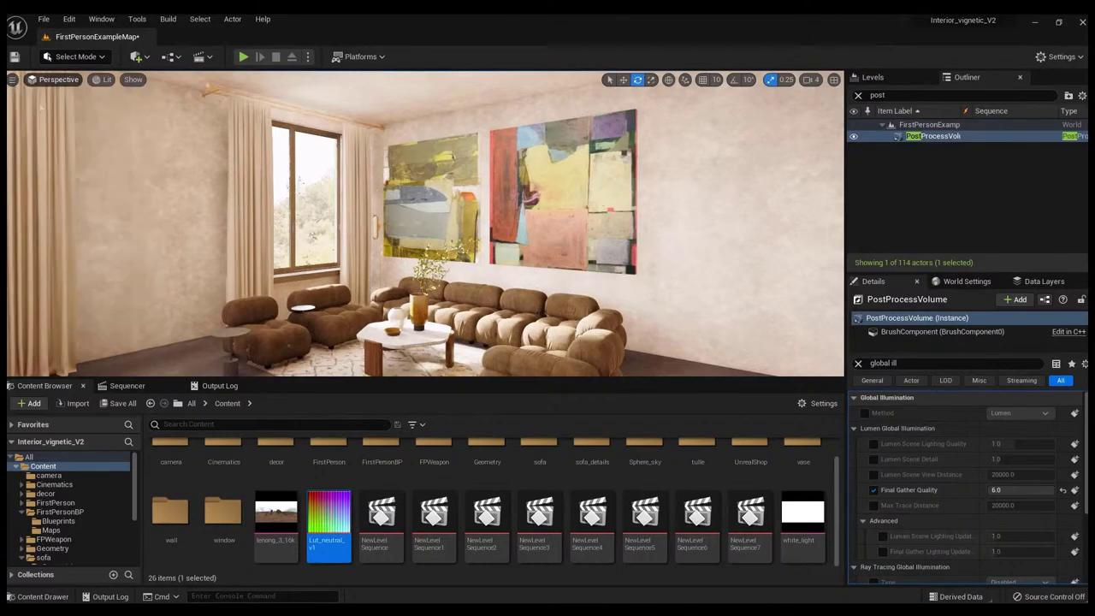
left_click(47, 457)
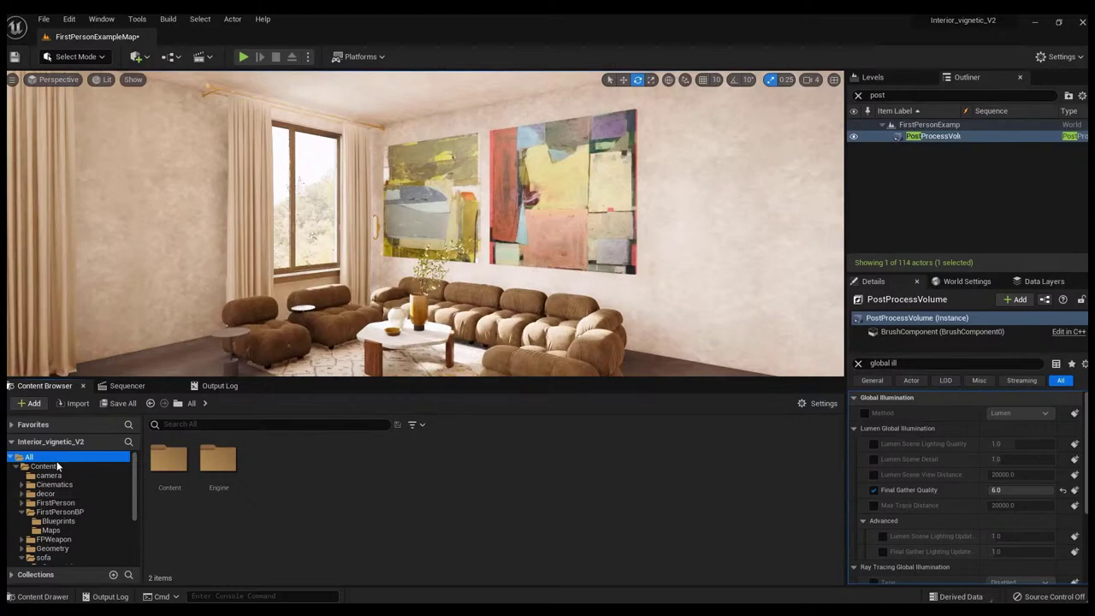
left_click(56, 466)
- Open the first level sequence and scrub its shot through the CoronaCamera_lumen camera
scroll(400, 548, "down", 1)
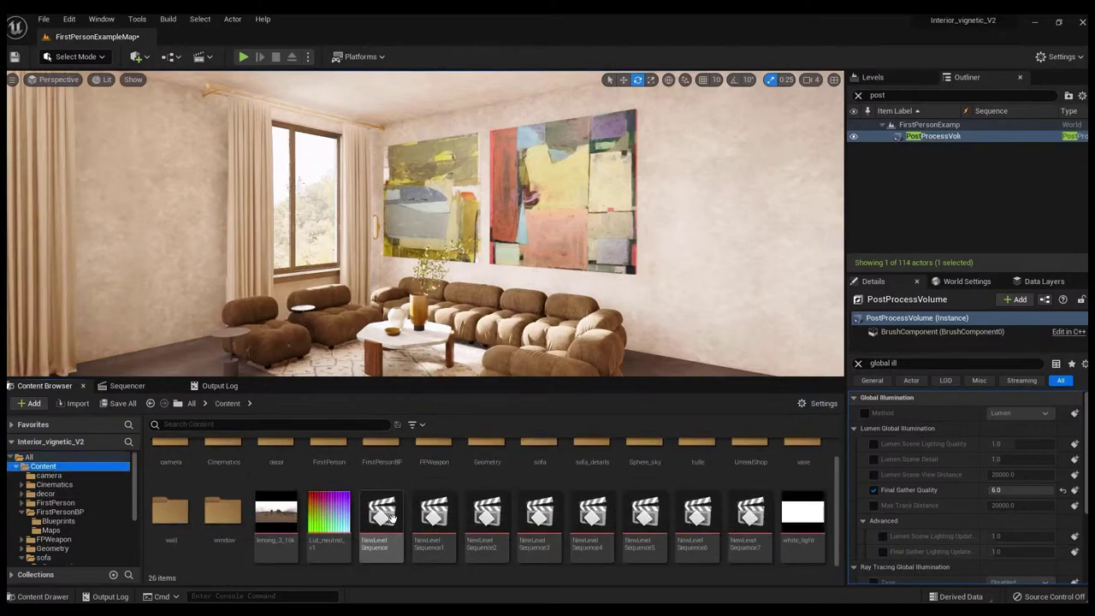
double_click(382, 514)
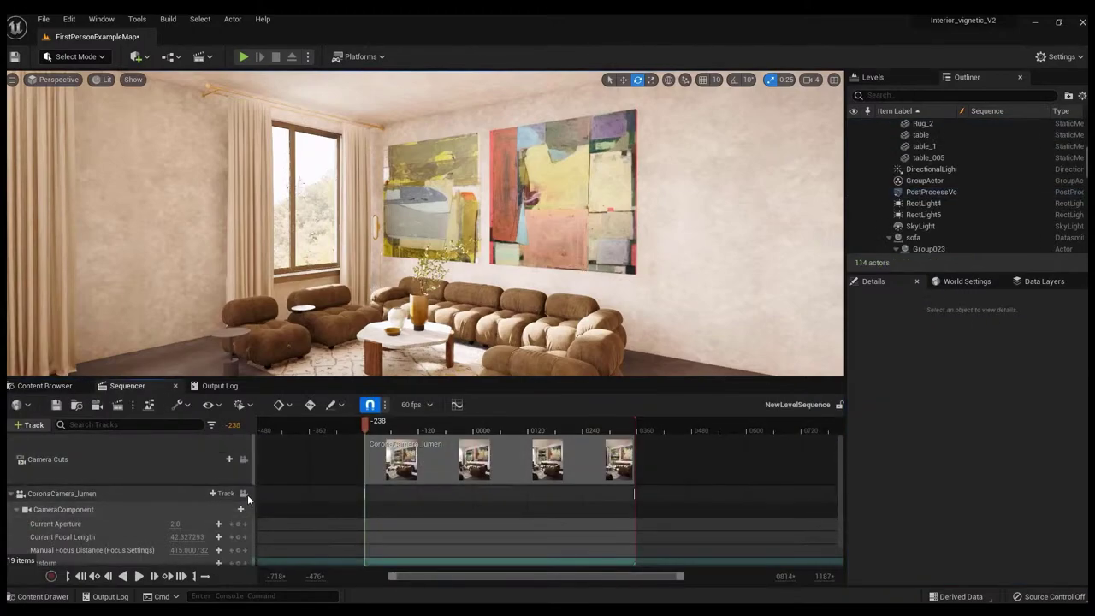
left_click(244, 494)
left_click_drag(366, 420, 613, 427)
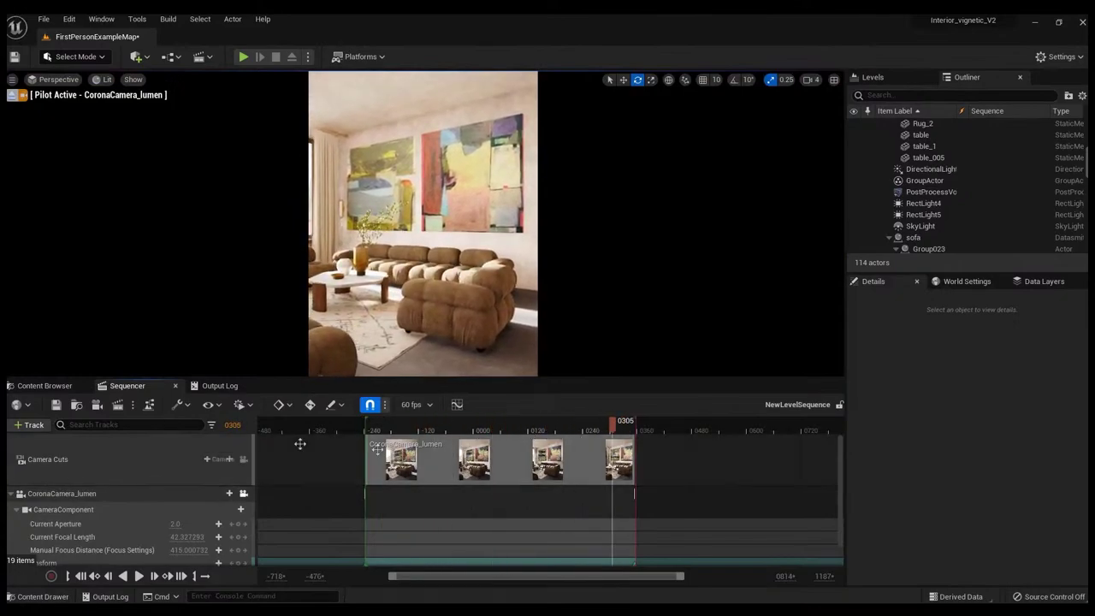
- Preview NewLevelSequence1 through its camera, then open another level sequence's shot
left_click(45, 386)
double_click(426, 529)
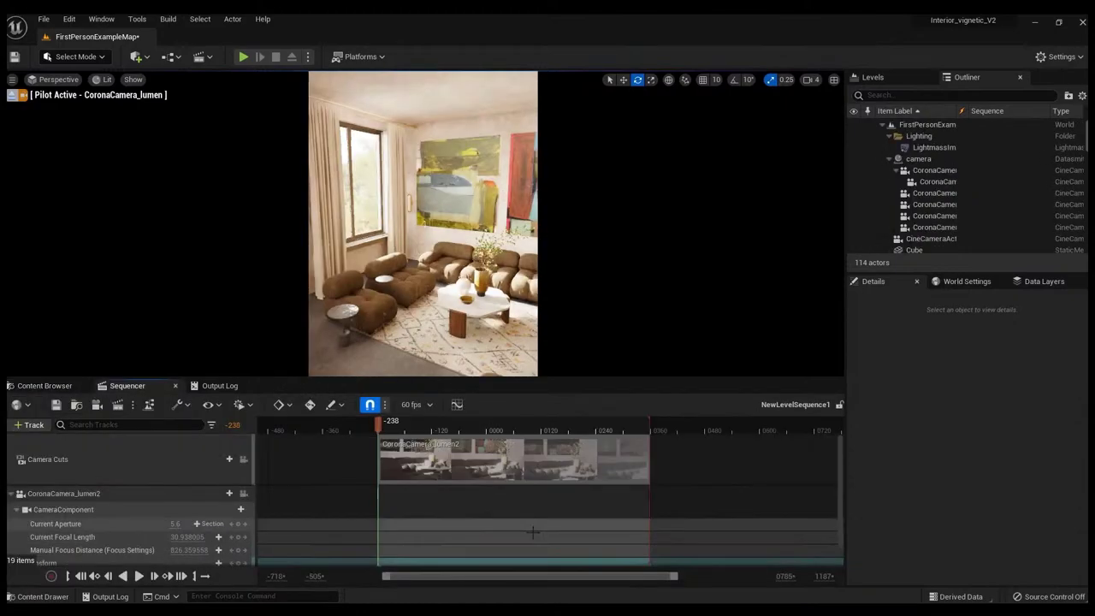
left_click(244, 494)
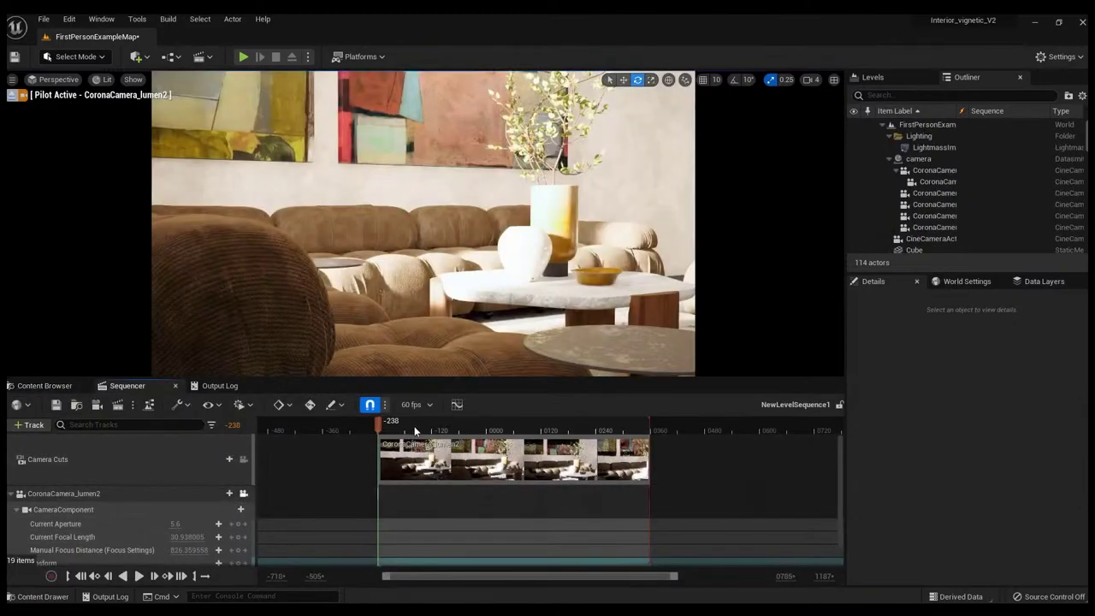
left_click_drag(379, 428, 580, 428)
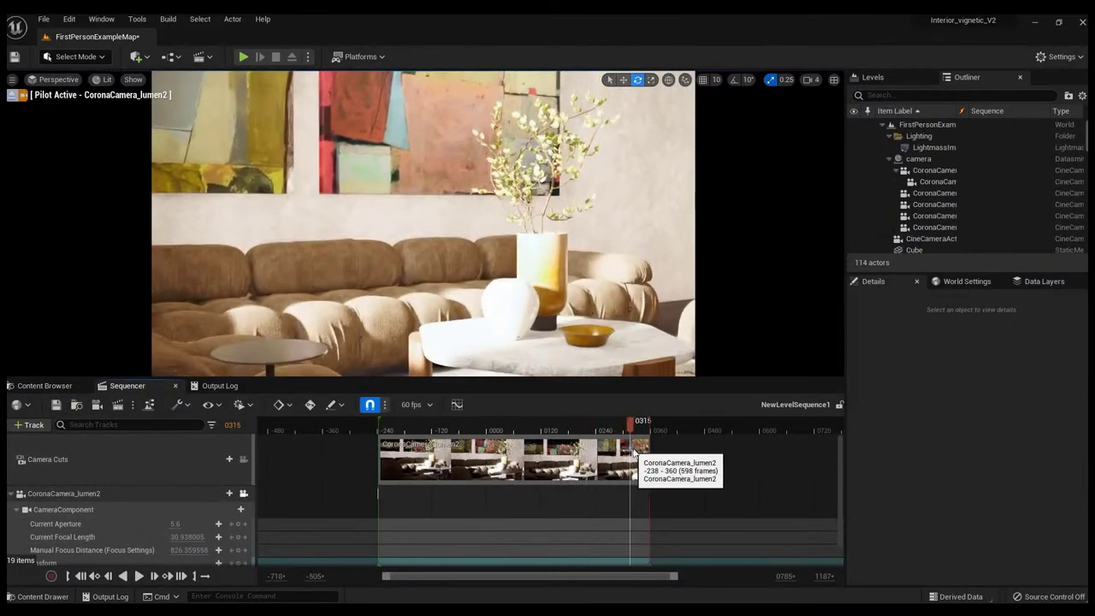
left_click(567, 427)
left_click(47, 385)
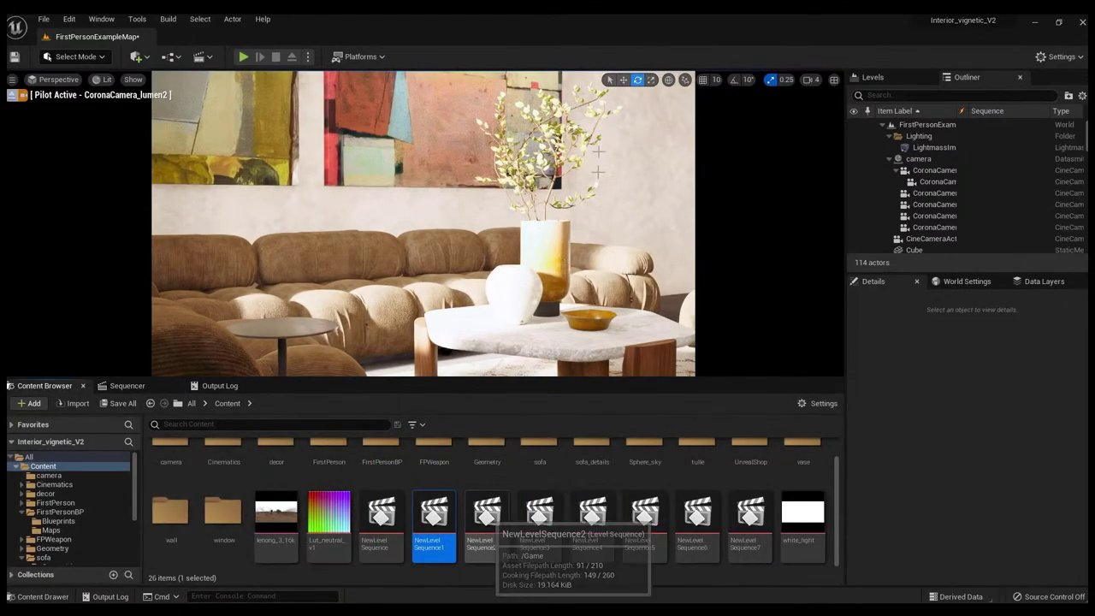
double_click(487, 521)
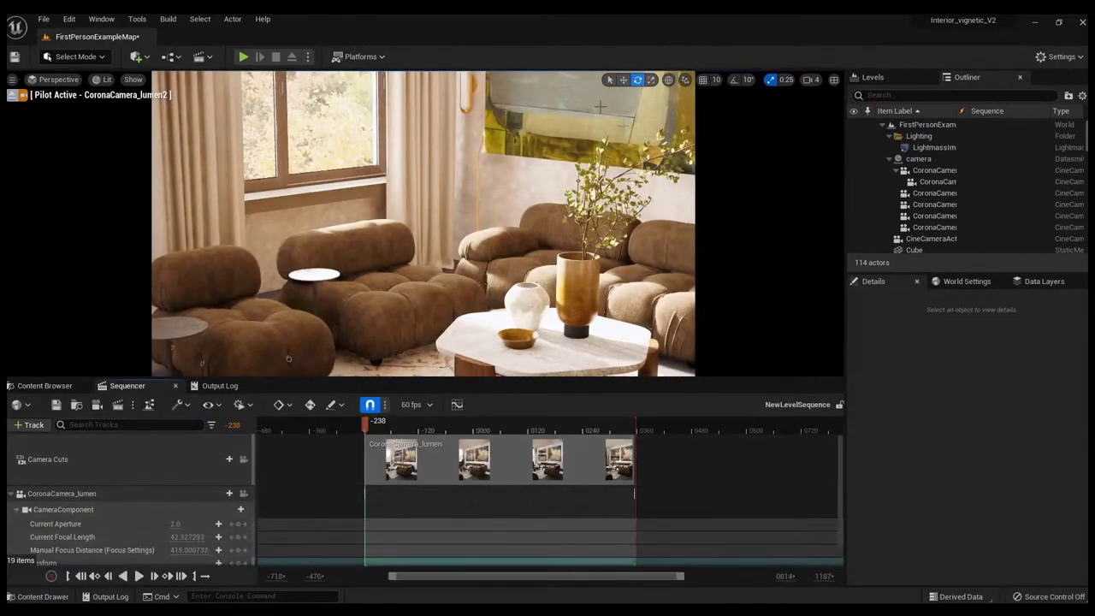
- Capture a High Resolution Screenshot of the sofa camera view with Screenshot Size Multiplier 2
left_click(15, 80)
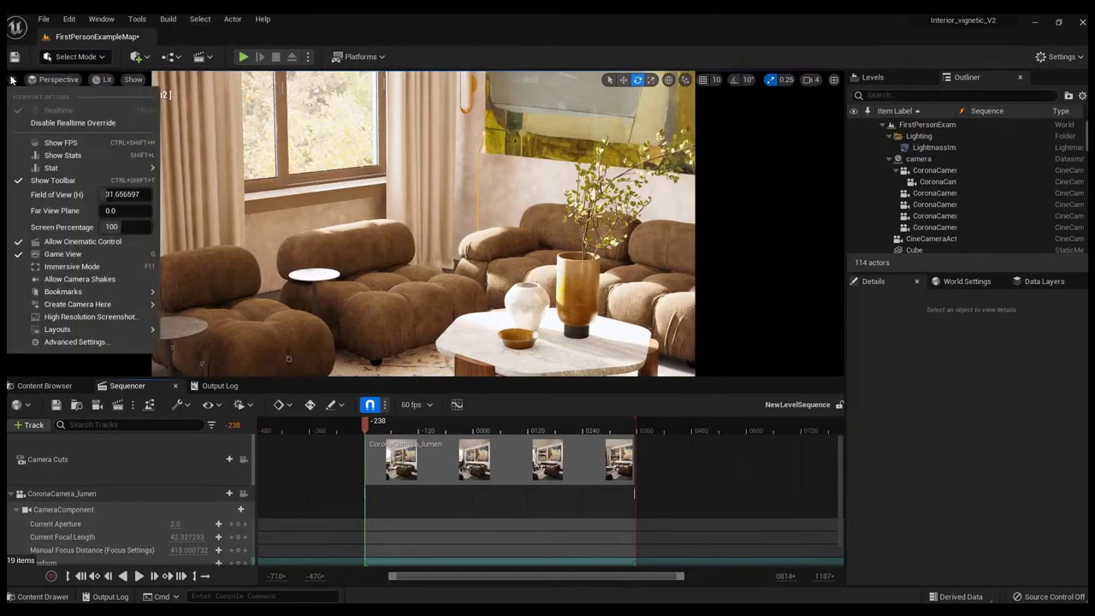
mouse_move(79, 299)
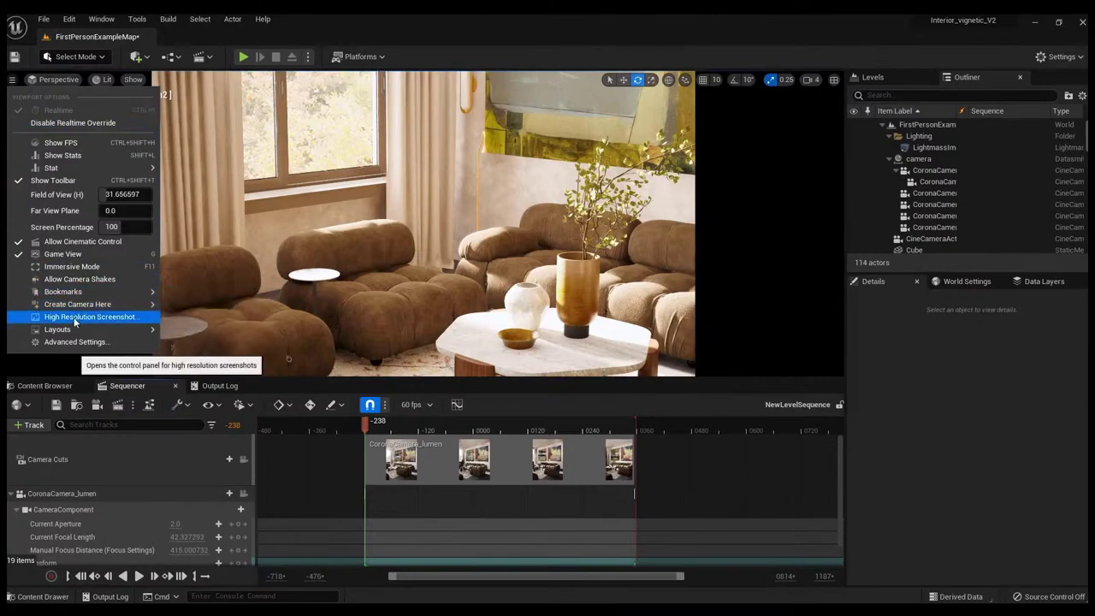
left_click(77, 317)
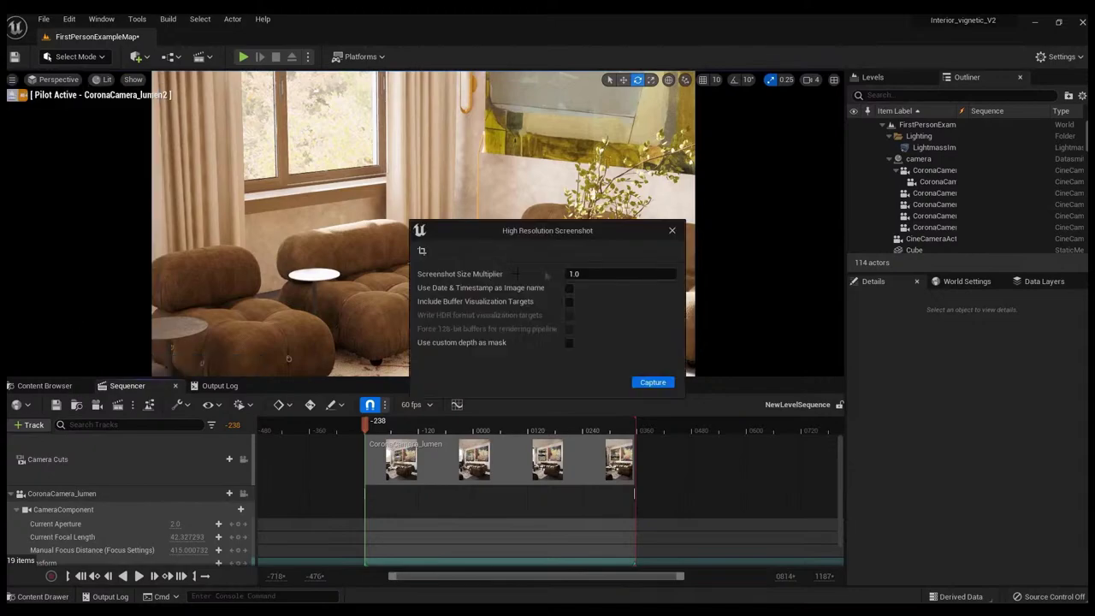
left_click(589, 275)
type("2")
key("Return")
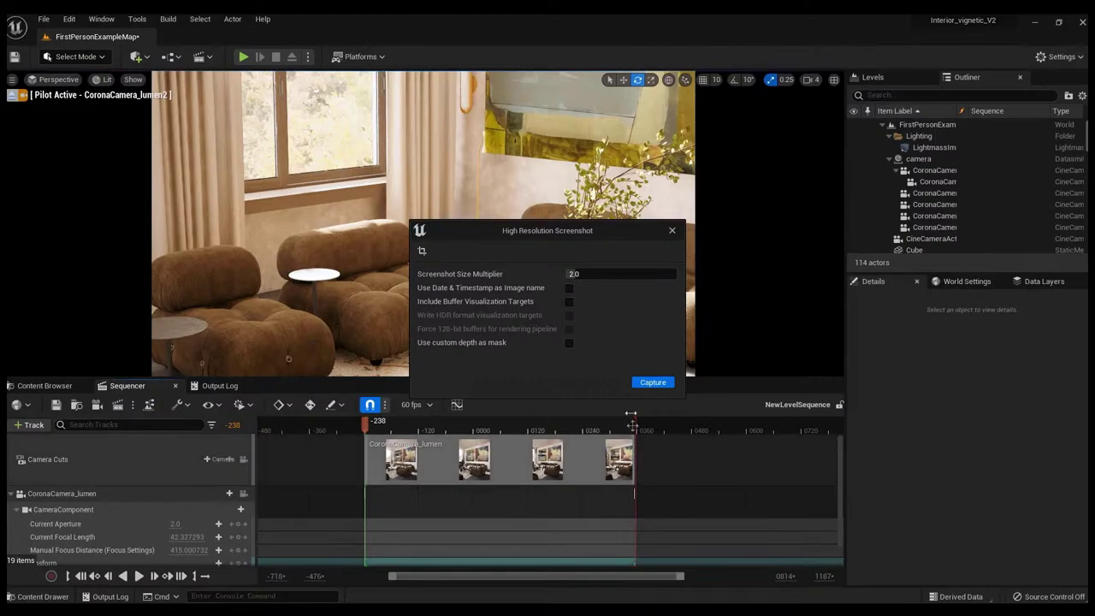
left_click(652, 382)
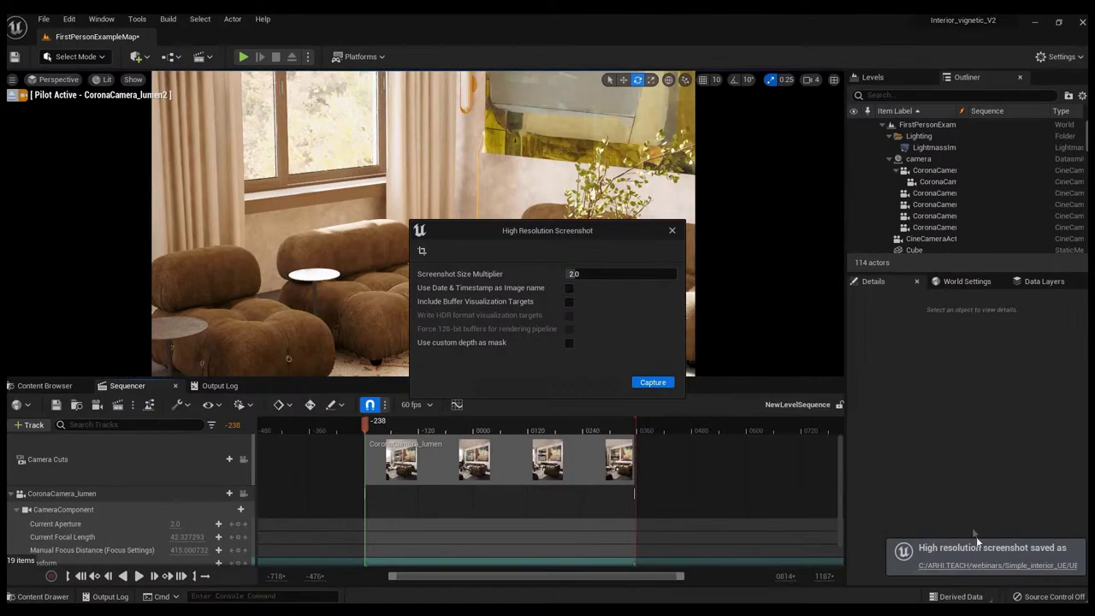
- View HighresScreenshot00000 maximised in Photos, then close Photos and the screenshots folder
left_click(976, 567)
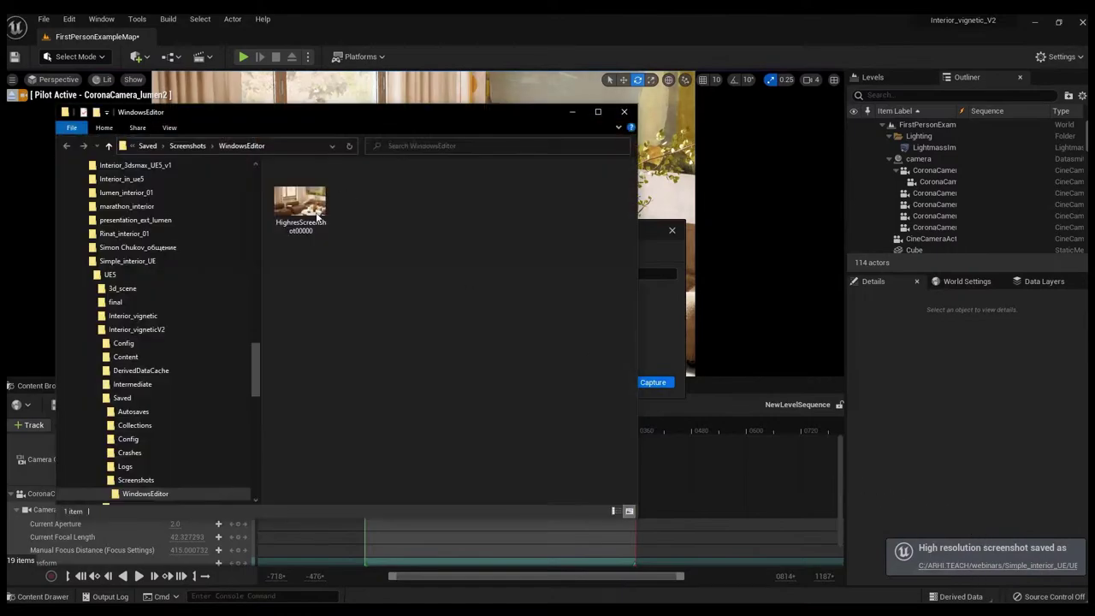
double_click(316, 215)
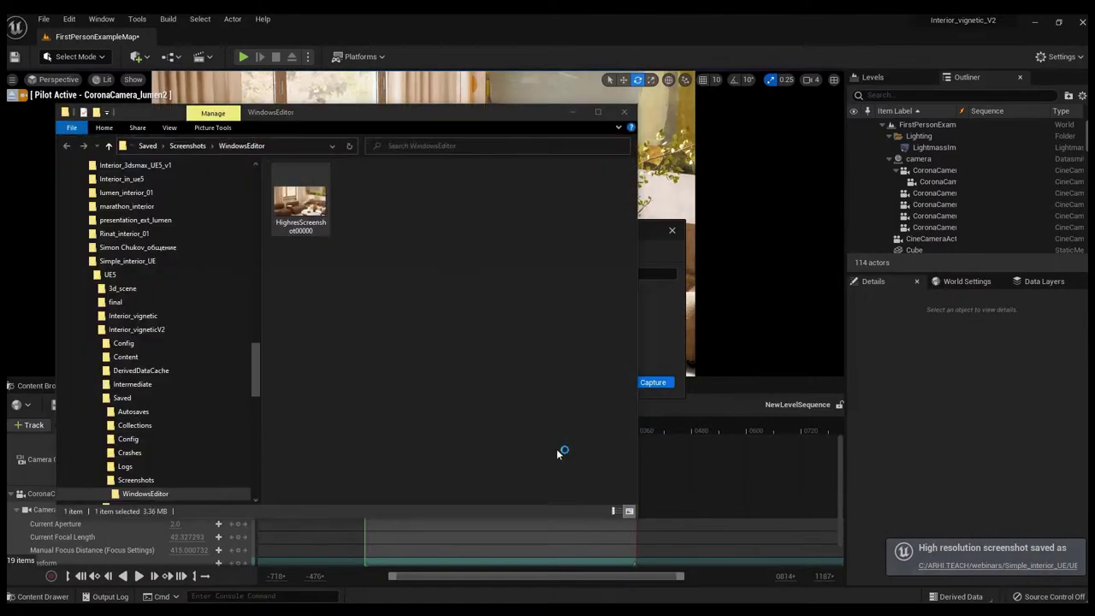
left_click(862, 161)
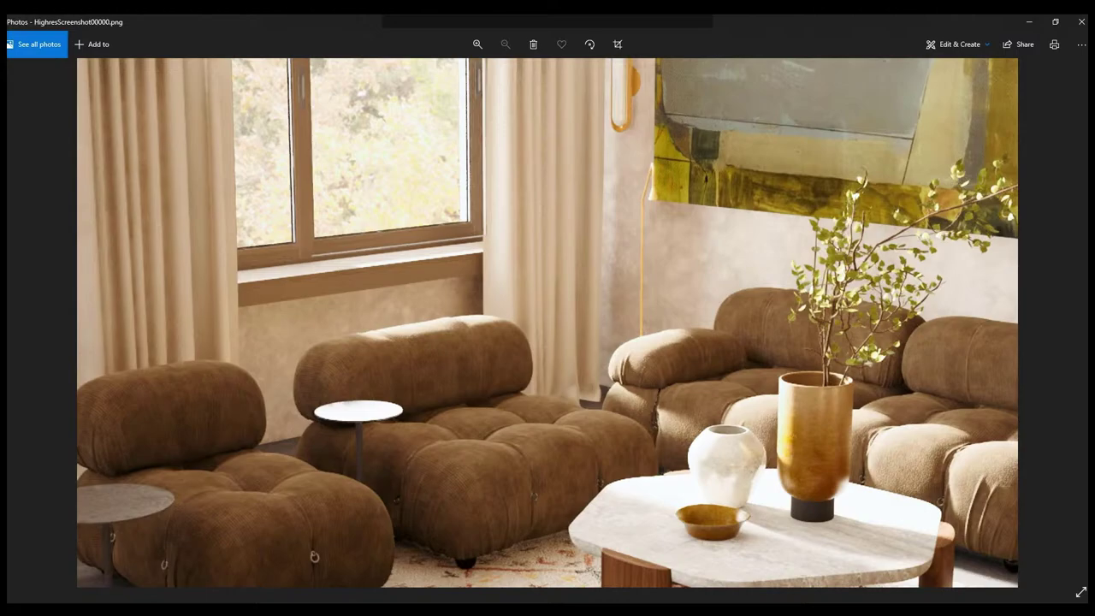
left_click(1081, 21)
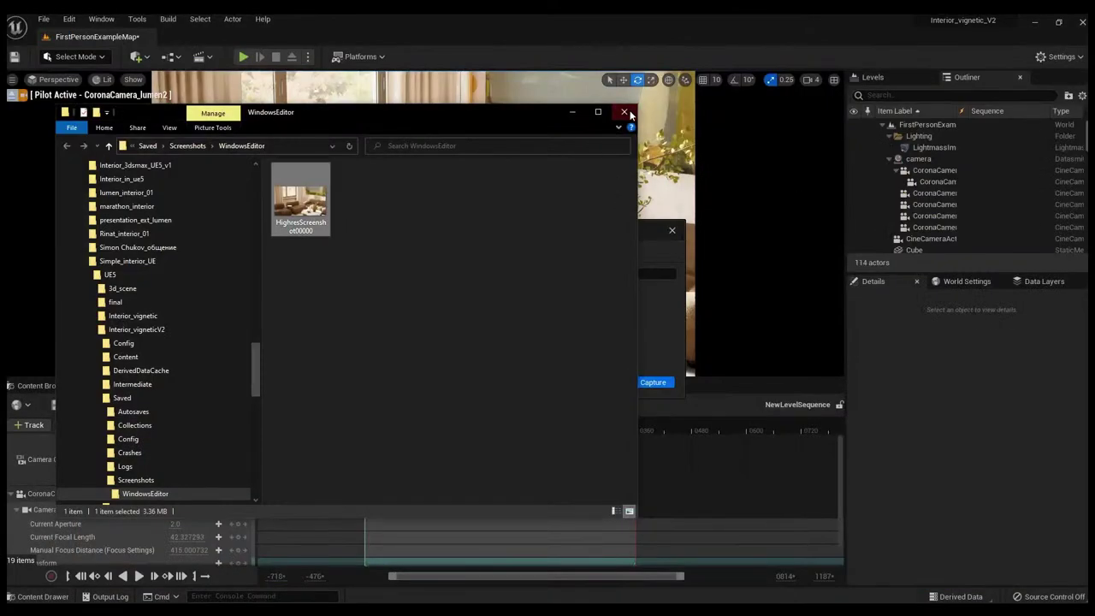
left_click(627, 113)
- Close the High Resolution Screenshot dialog
left_click(672, 231)
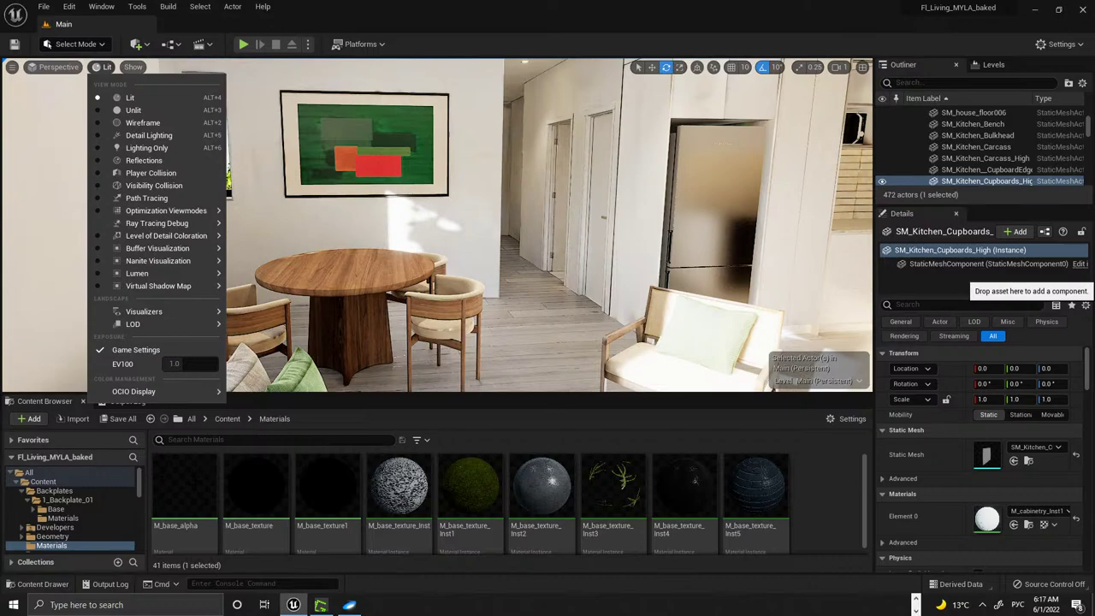
- Dismiss the view-mode list and minimise Unreal Editor and 3ds Max to show the desktop
left_click(1037, 9)
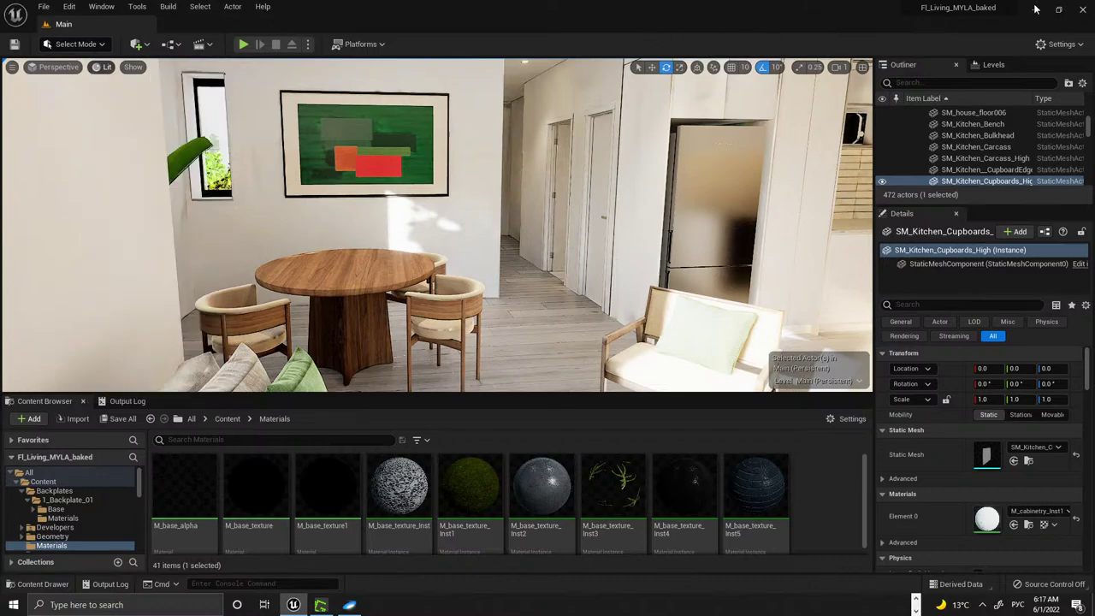
left_click(1035, 9)
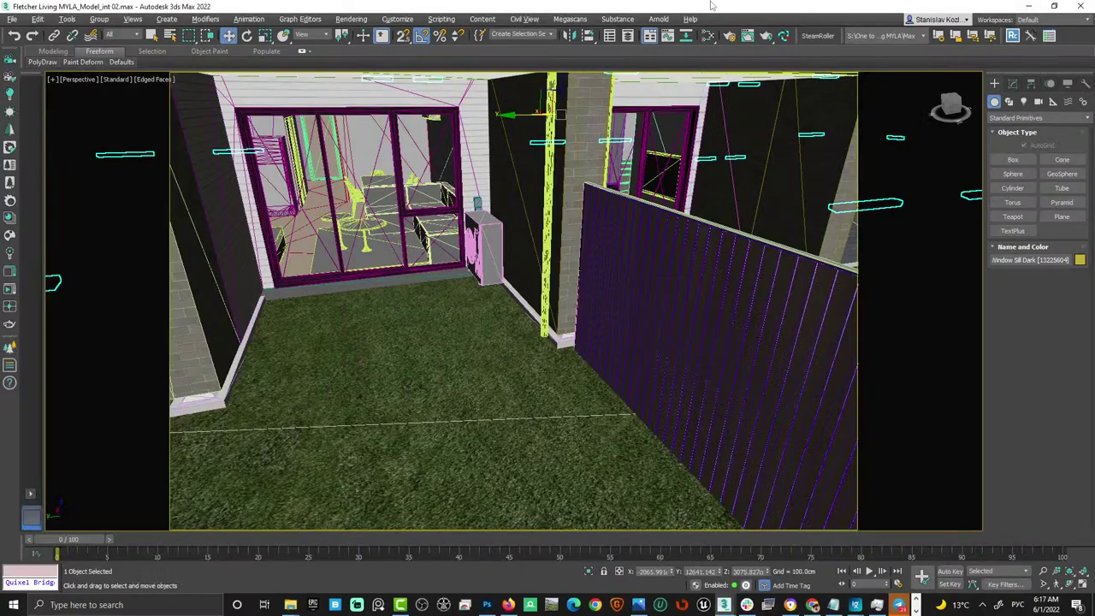
left_click(1030, 7)
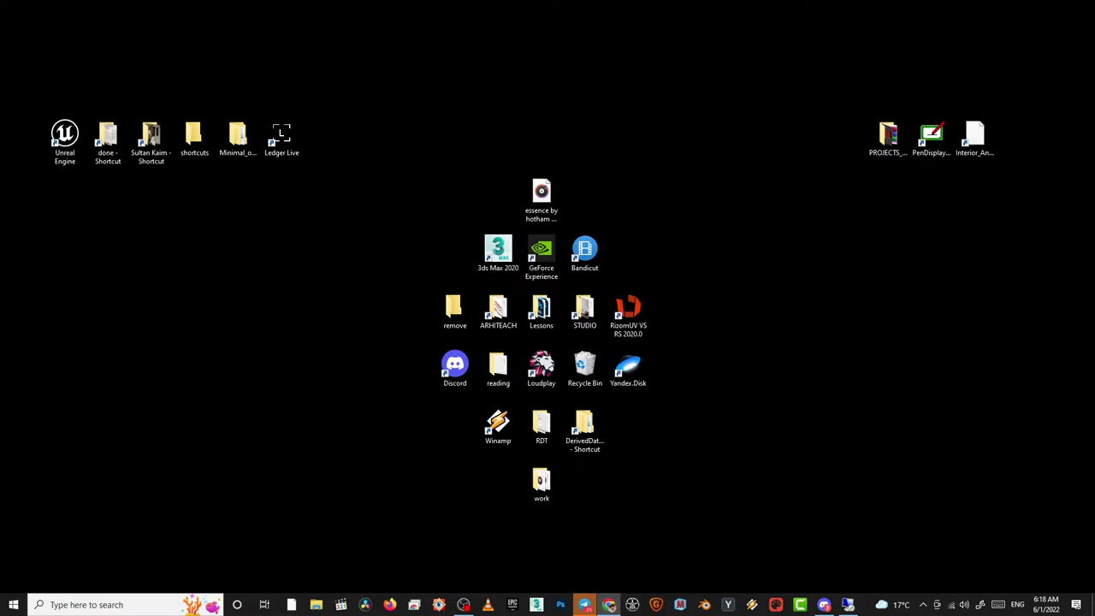
key("alt+shift")
key("alt+shift")
key("alt+shift")
key("alt+shift")
key("alt+shift")
key("alt+shift")
- Restore and reposition the Chrome master class page, then scroll down toward its About section
left_click(608, 605)
left_click_drag(325, 335, 121, 2)
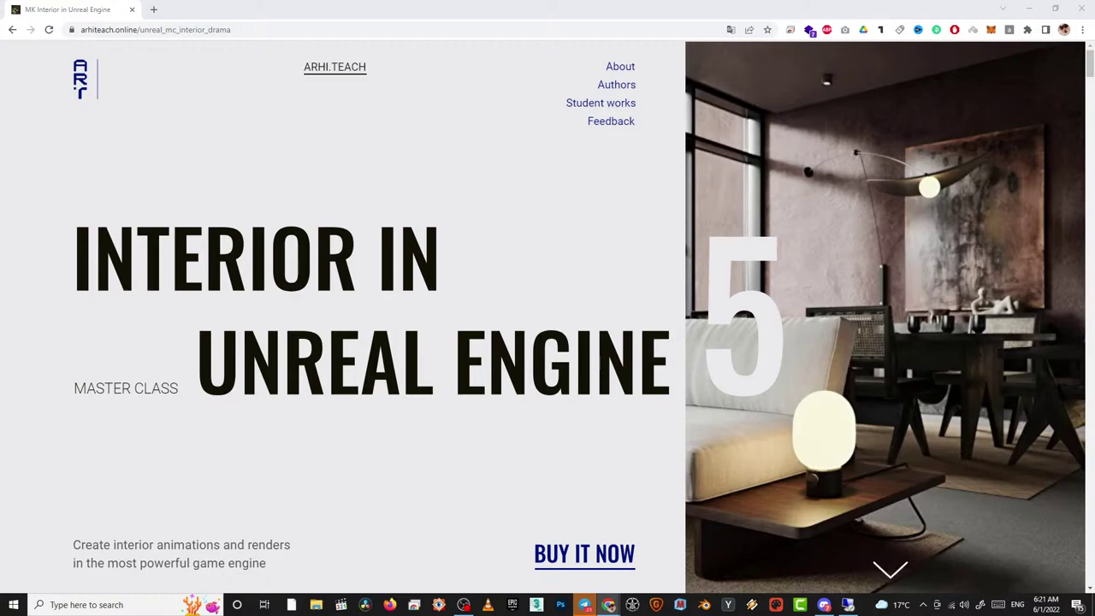
scroll(736, 150, "down", 3)
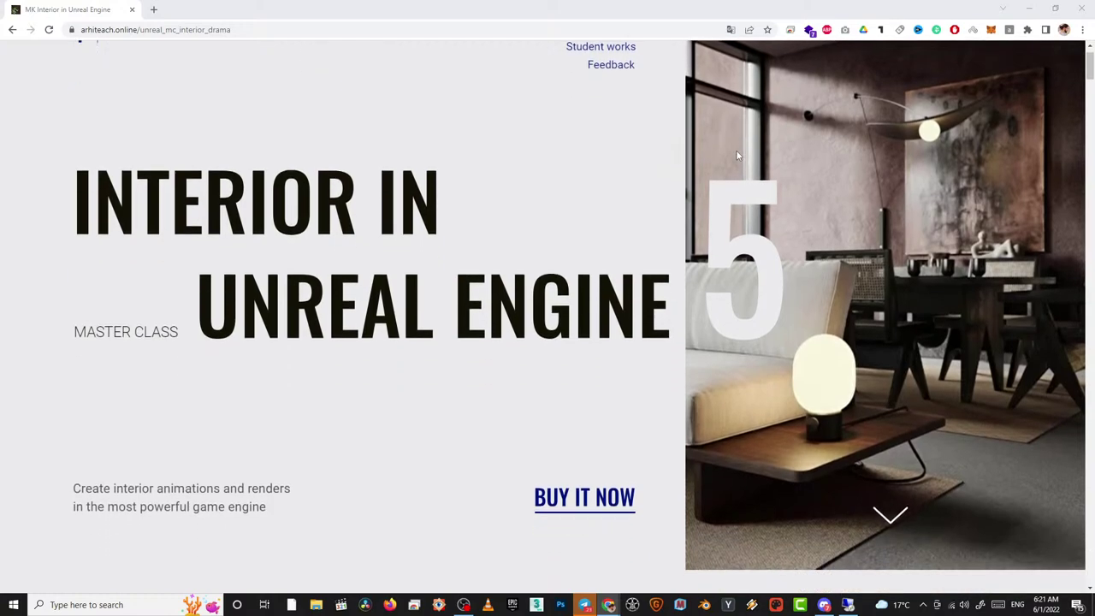
scroll(740, 156, "down", 5)
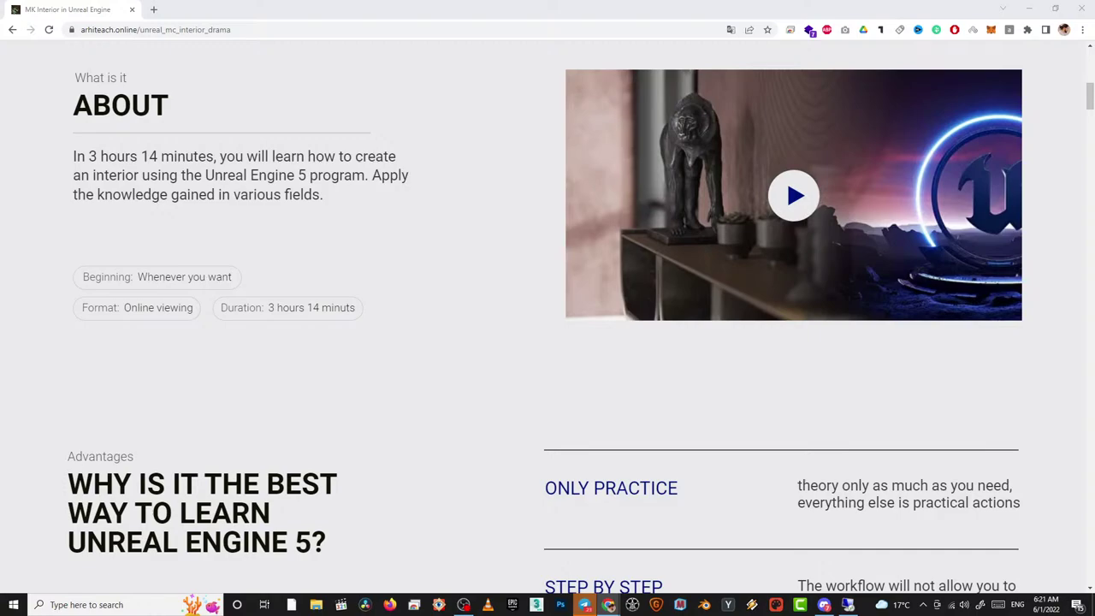
key("alt+Tab")
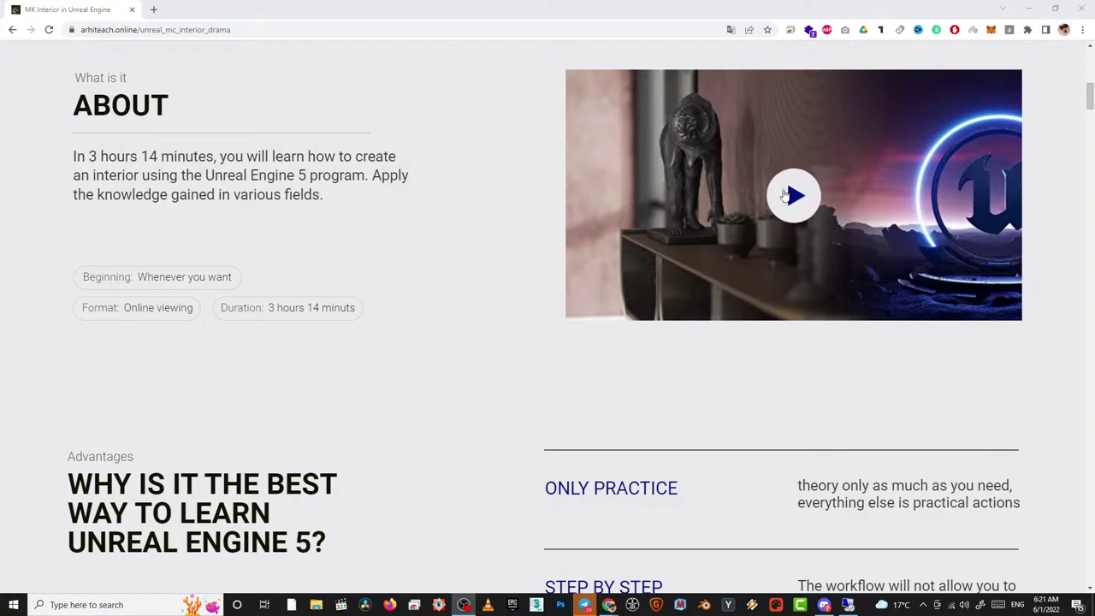
key("alt+Tab")
left_click(795, 214)
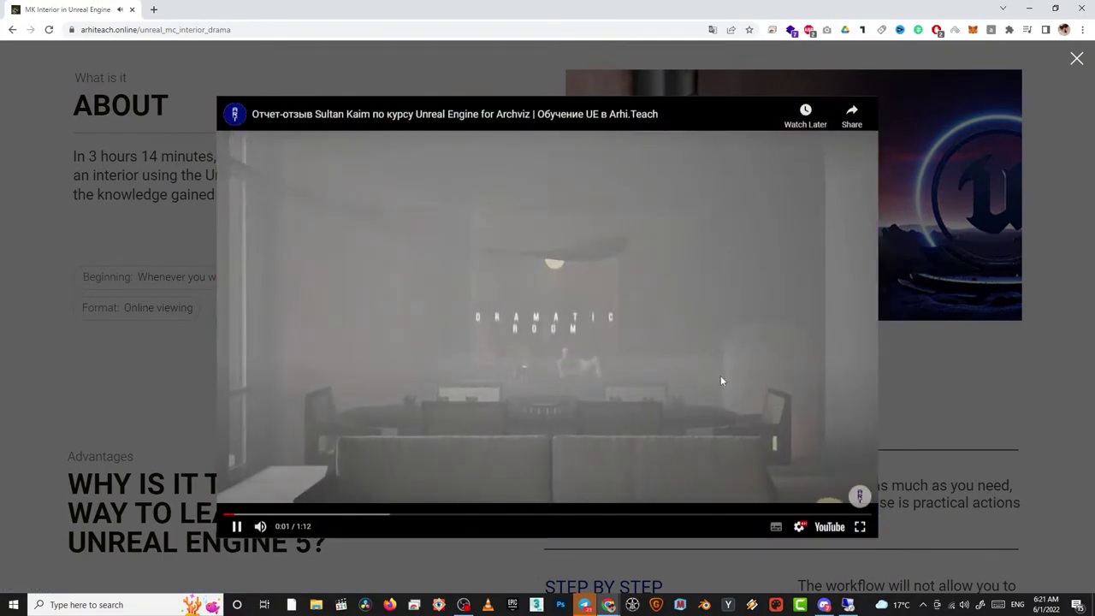
left_click(860, 526)
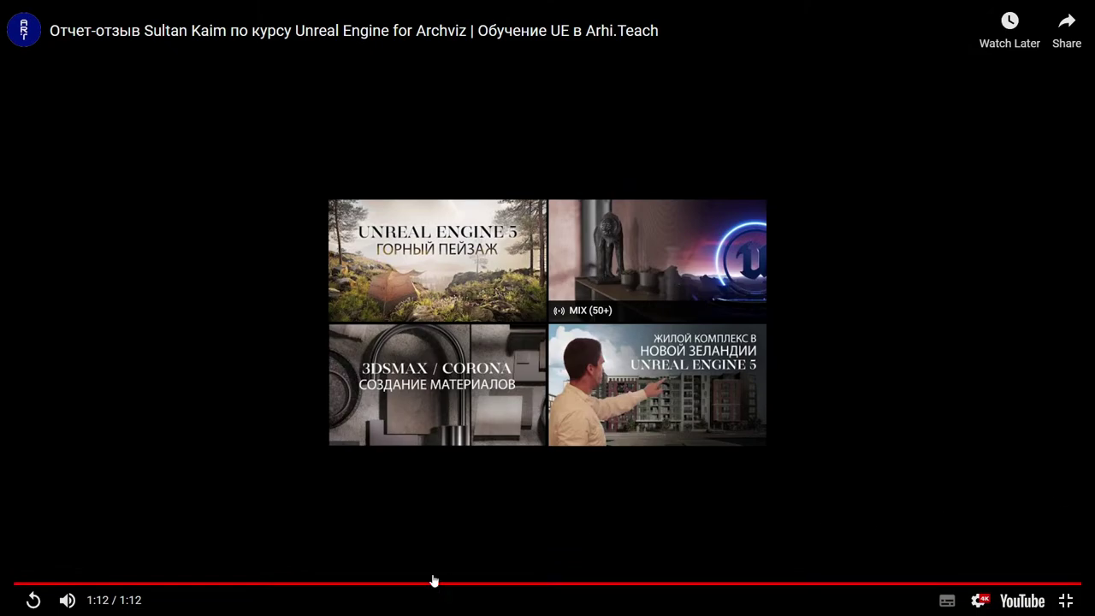
left_click(1066, 600)
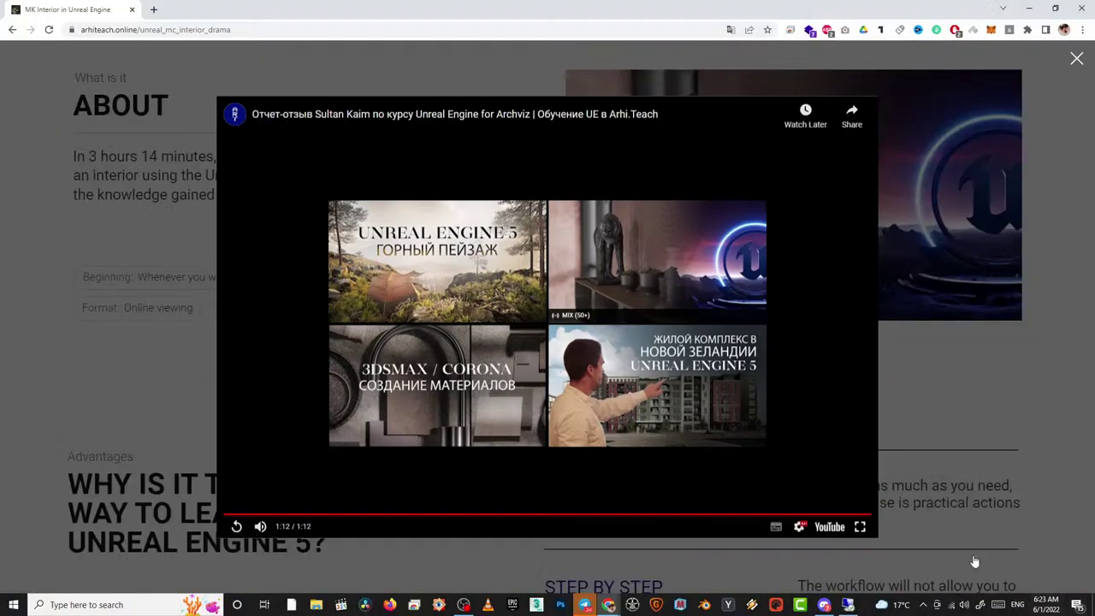
left_click(1009, 152)
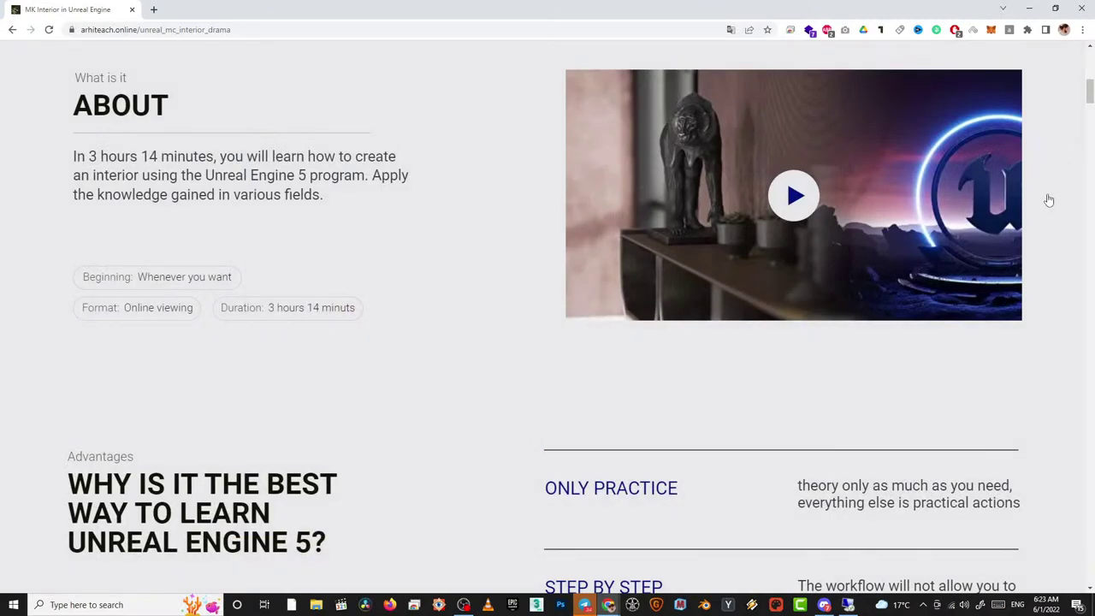
- Scroll down the Arhi.Teach page to the STUDENTS WORKS section
scroll(786, 509, "down", 1)
scroll(787, 509, "down", 3)
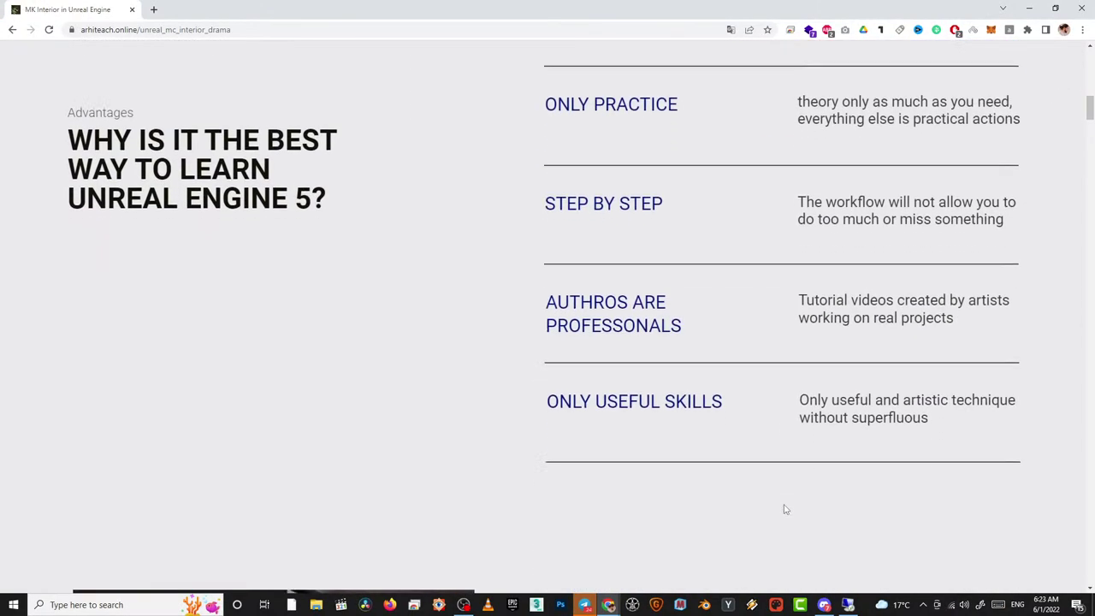
scroll(785, 509, "down", 4)
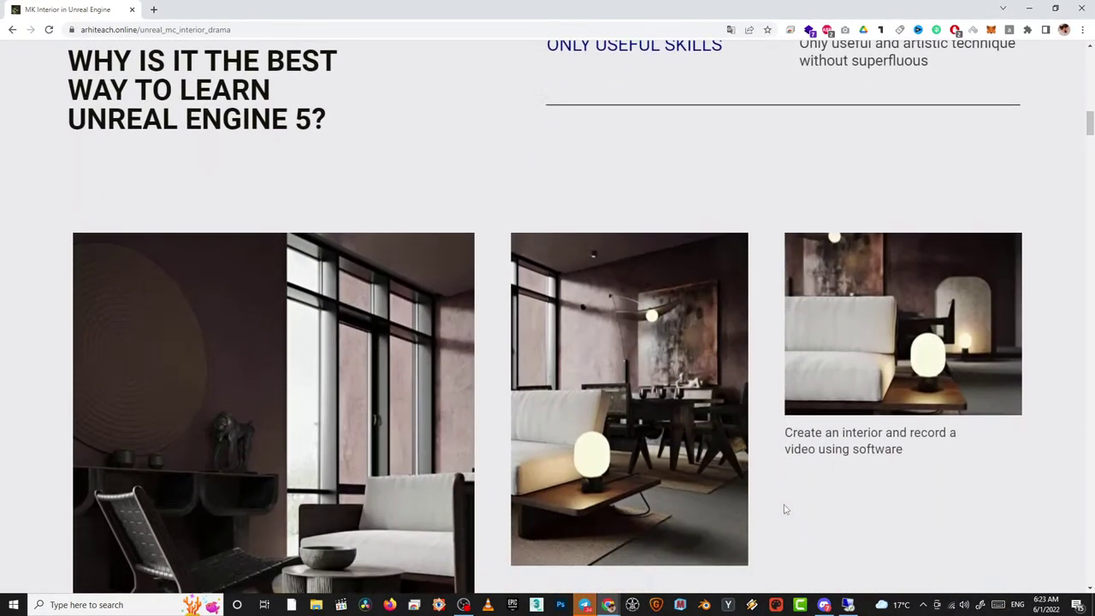
scroll(783, 509, "down", 7)
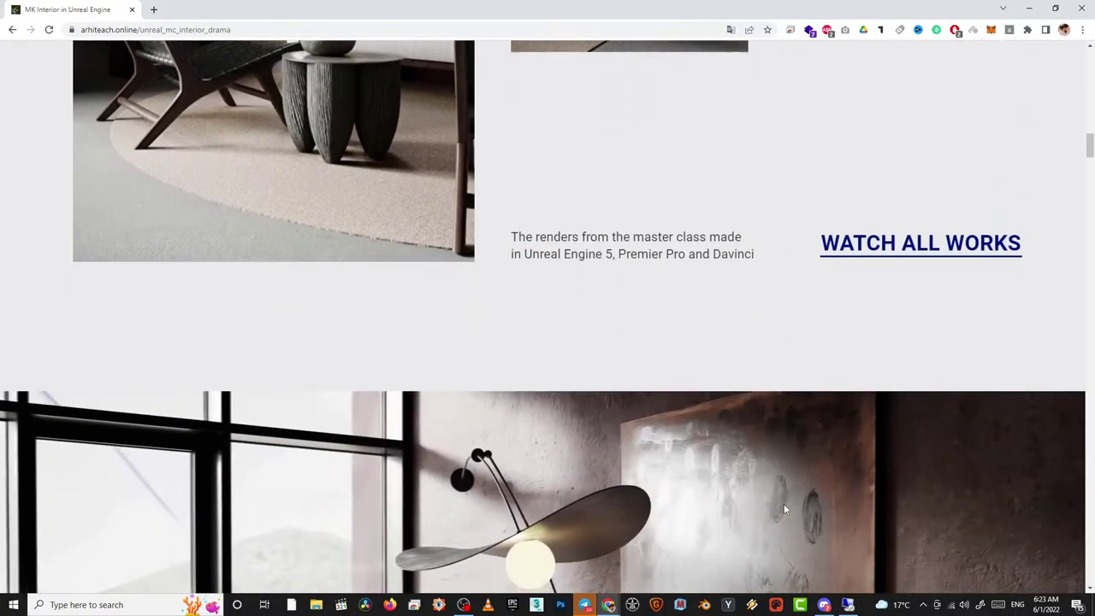
scroll(784, 509, "down", 5)
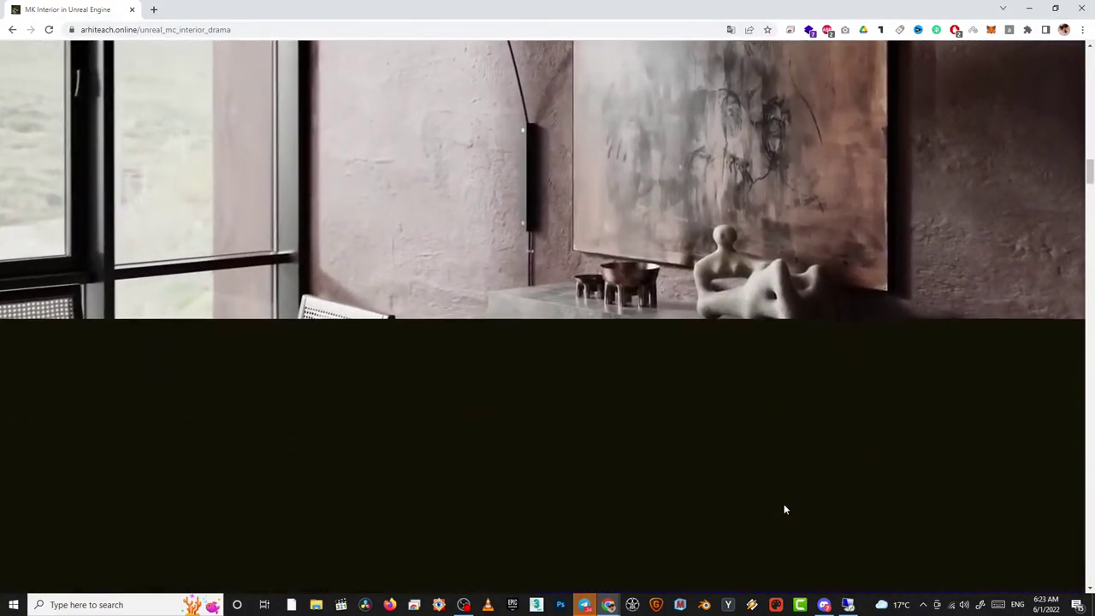
scroll(784, 509, "down", 5)
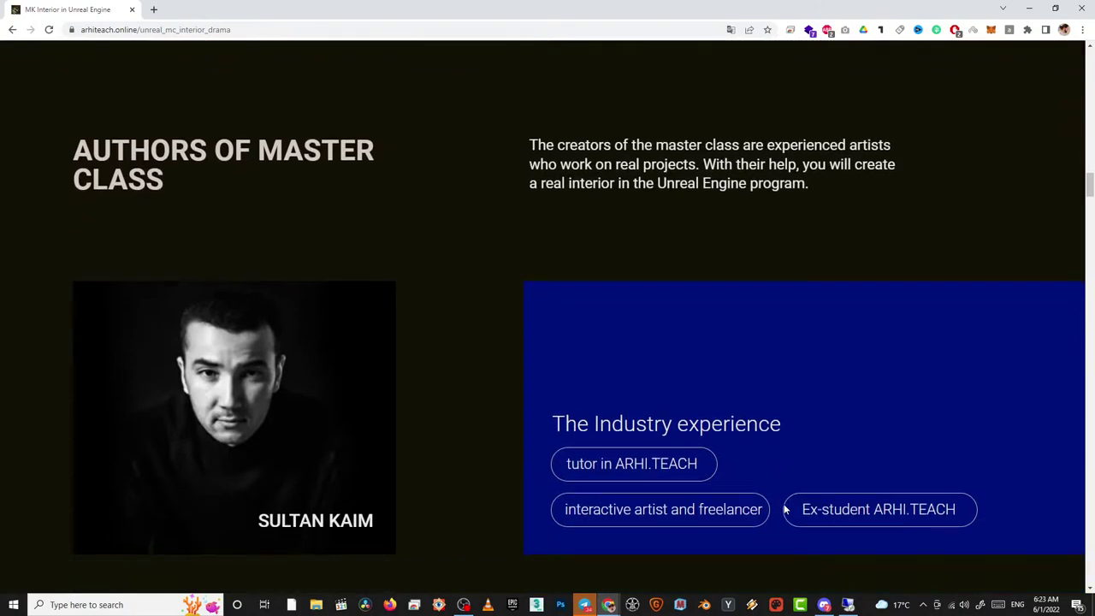
scroll(783, 509, "down", 5)
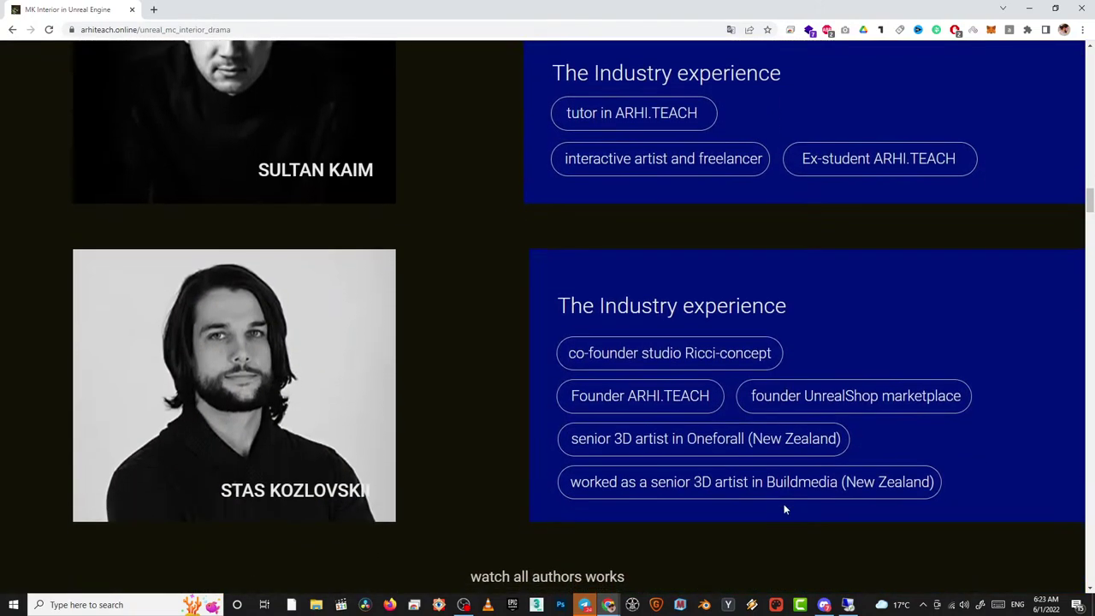
scroll(783, 508, "down", 6)
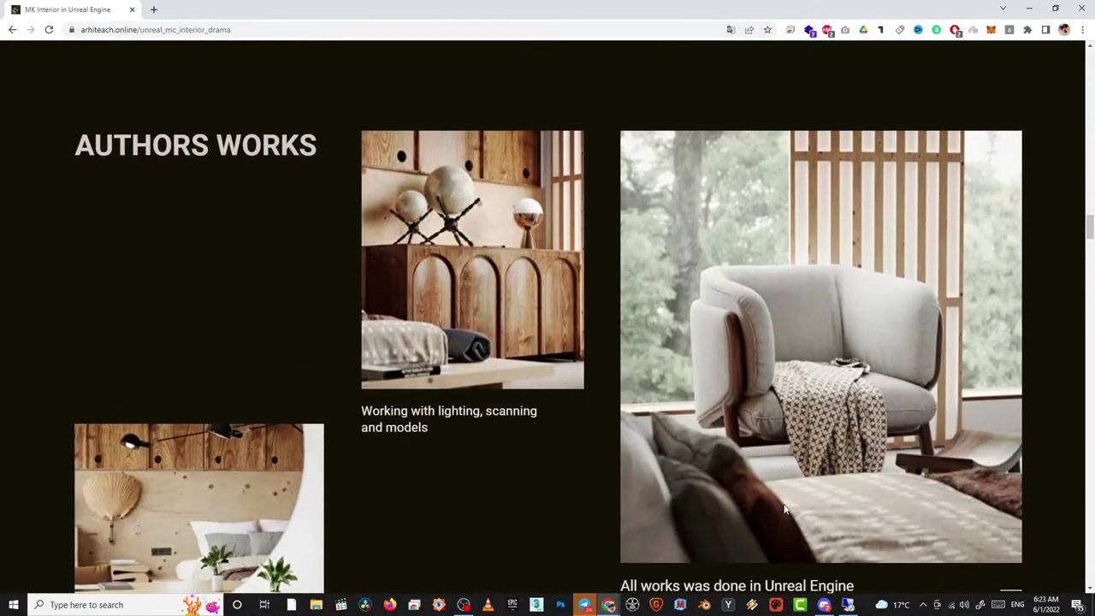
scroll(783, 509, "down", 3)
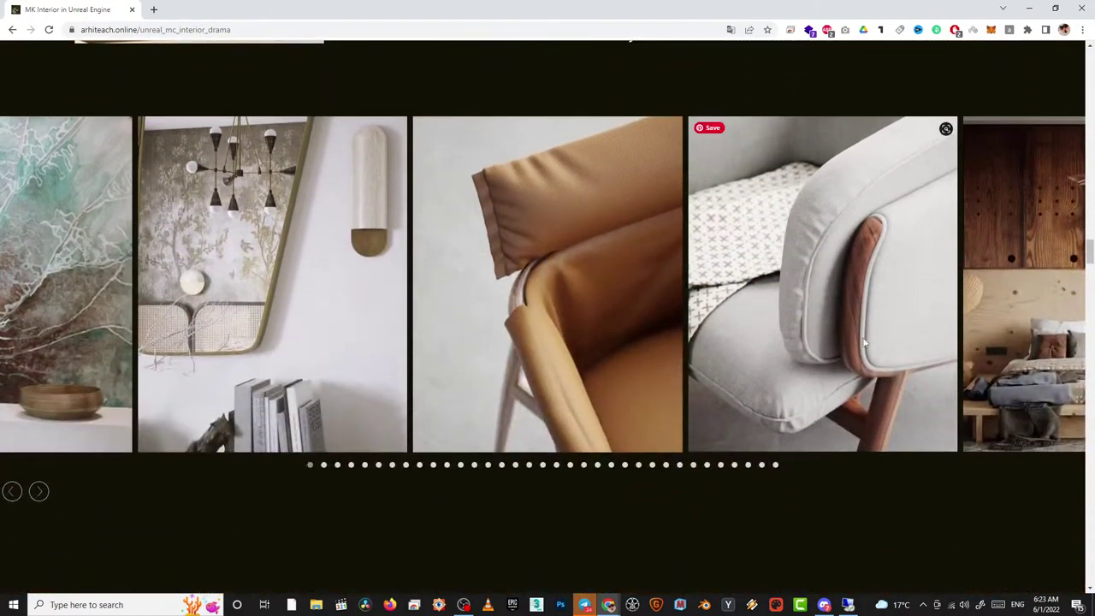
scroll(702, 433, "down", 6)
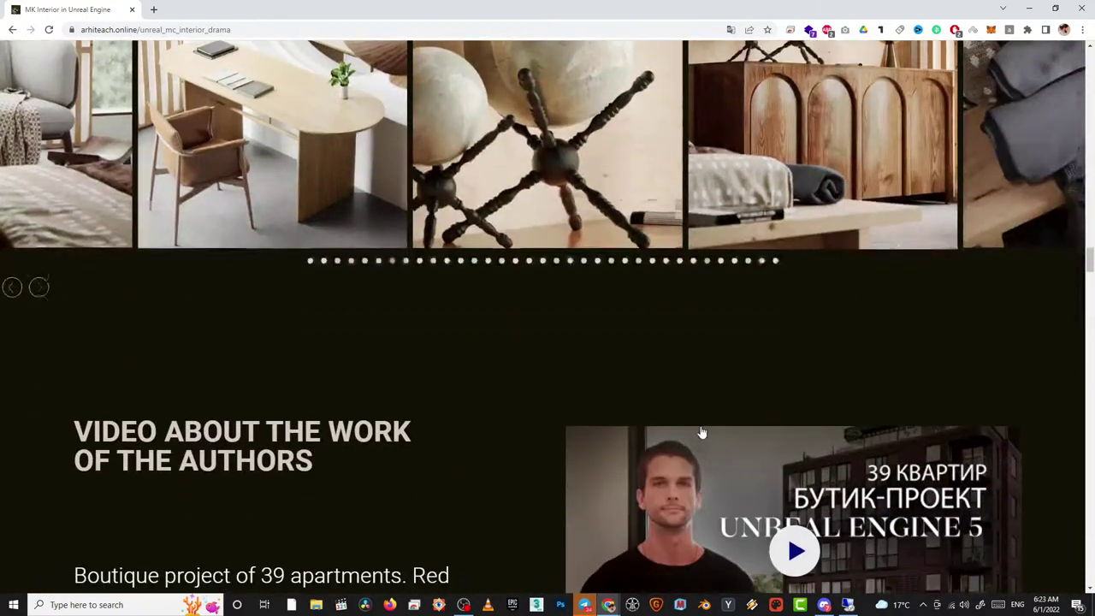
scroll(701, 434, "down", 10)
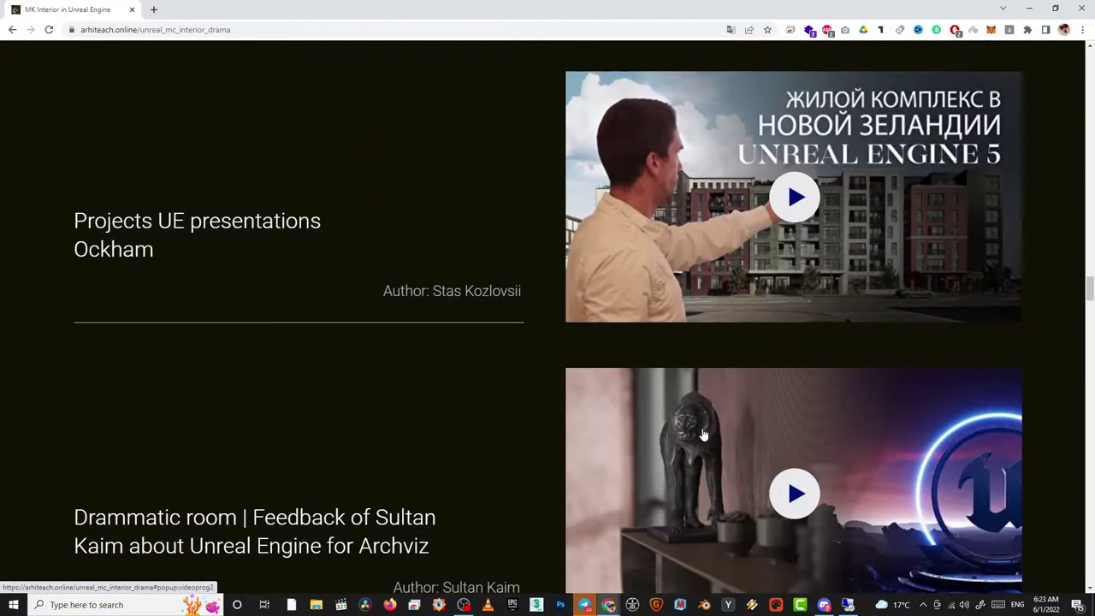
scroll(701, 434, "down", 4)
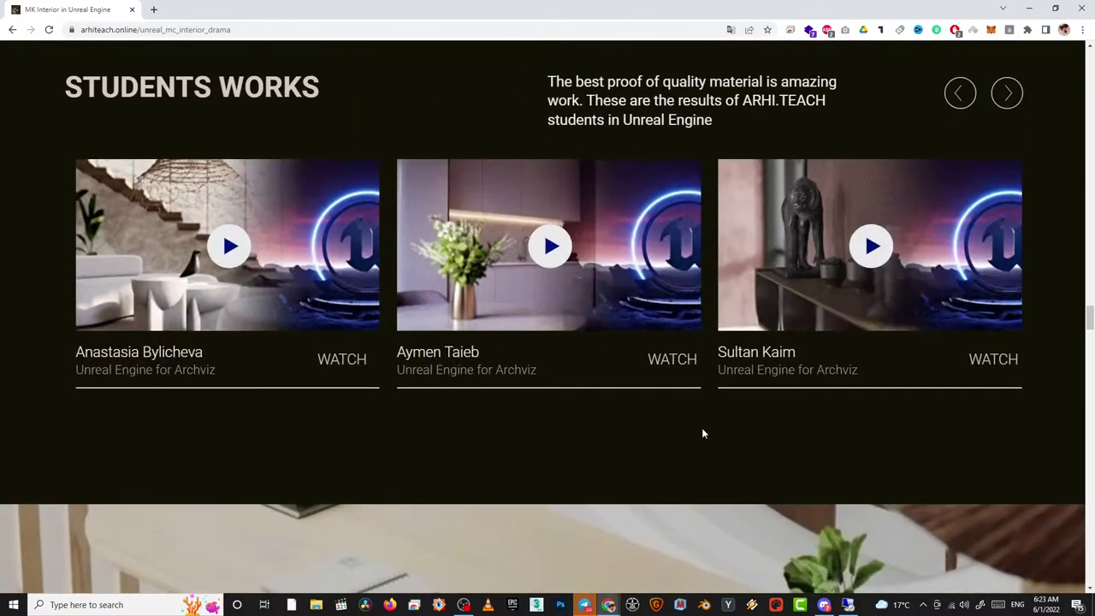
scroll(702, 434, "up", 3)
- Advance the Students Works carousel by three cards
left_click(1010, 93)
left_click(1011, 94)
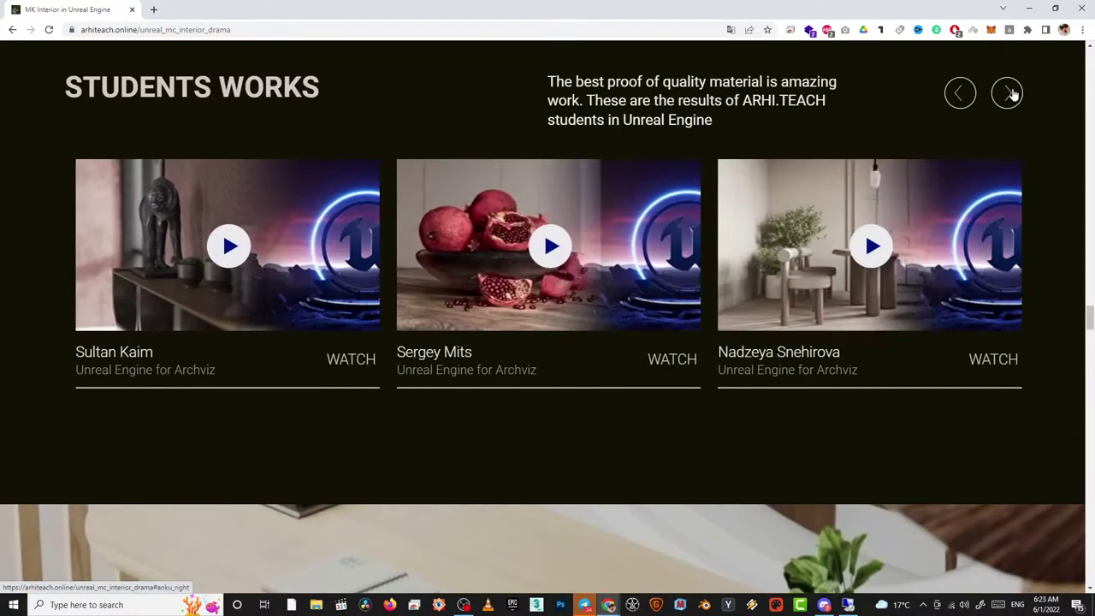
left_click(1011, 94)
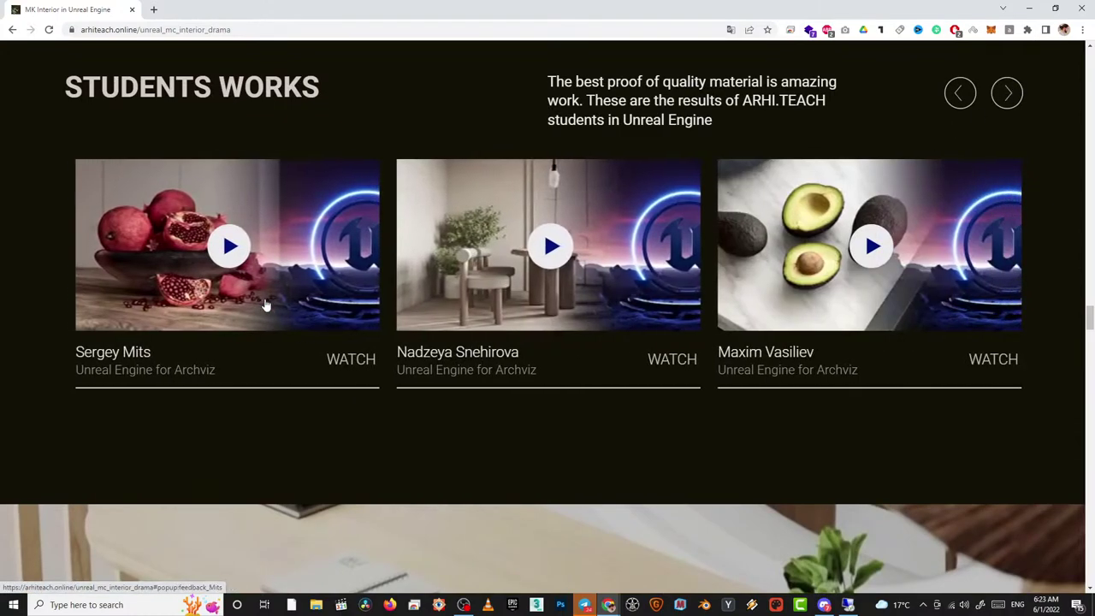
- Open the pomegranate student feedback video and start playing the 5:18 course review
left_click(222, 232)
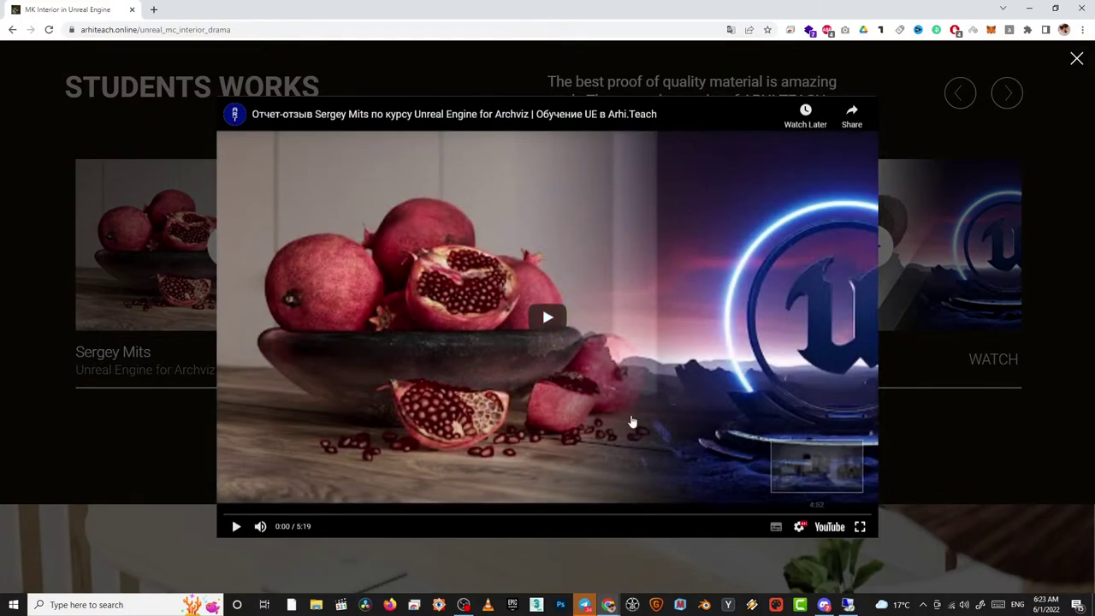
left_click(547, 333)
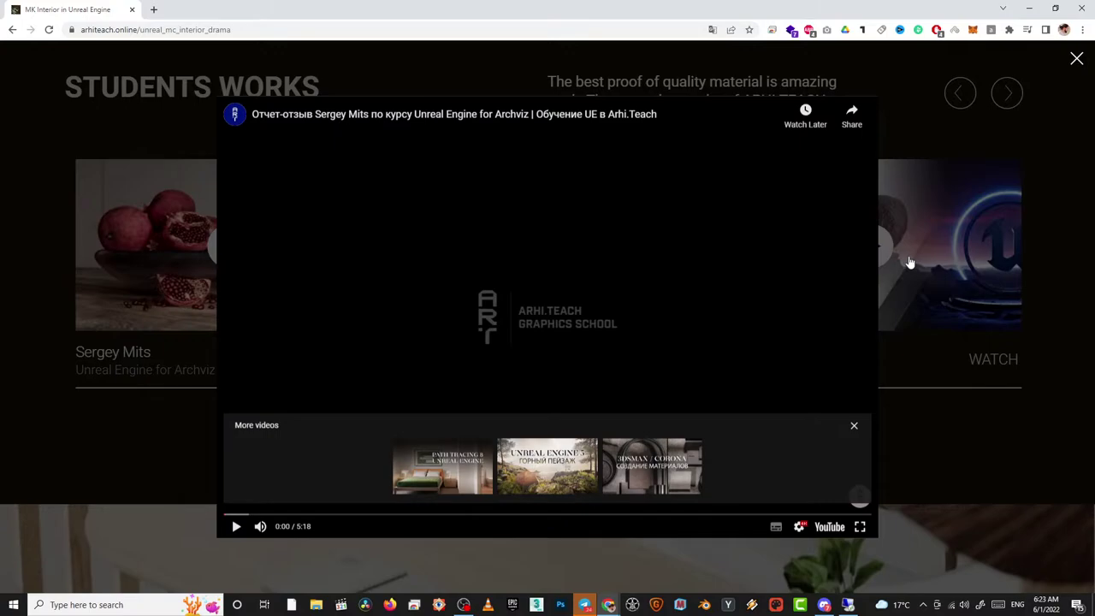
left_click(237, 526)
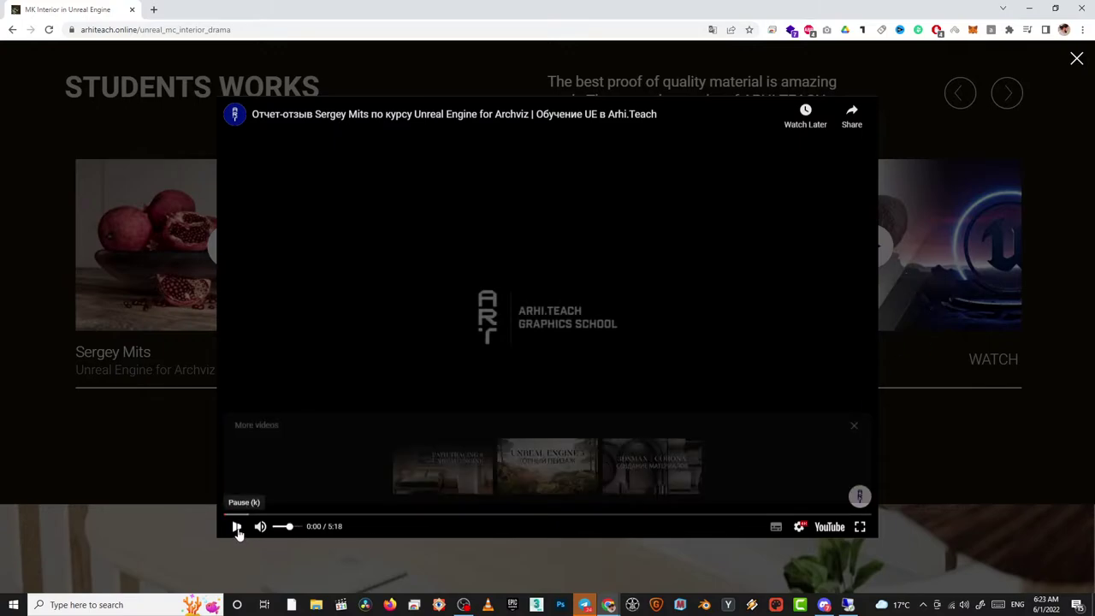
- Play the student review video full screen through to the dining-room walkthrough
left_click(860, 527)
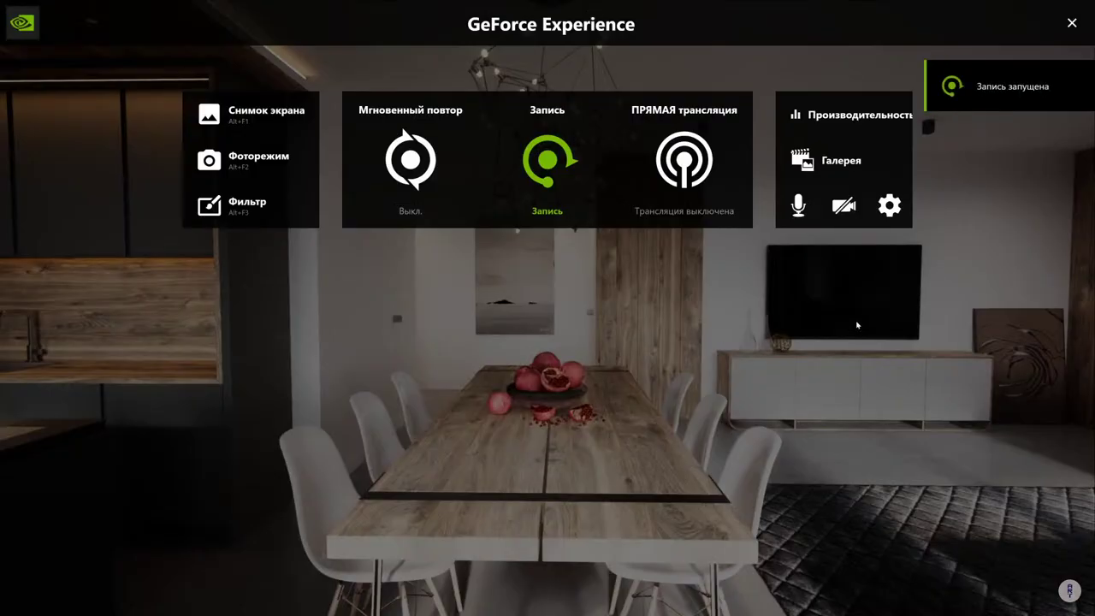
- Dismiss the GeForce overlay, seek the review to about 2:07, then exit full screen and pause
left_click(1072, 23)
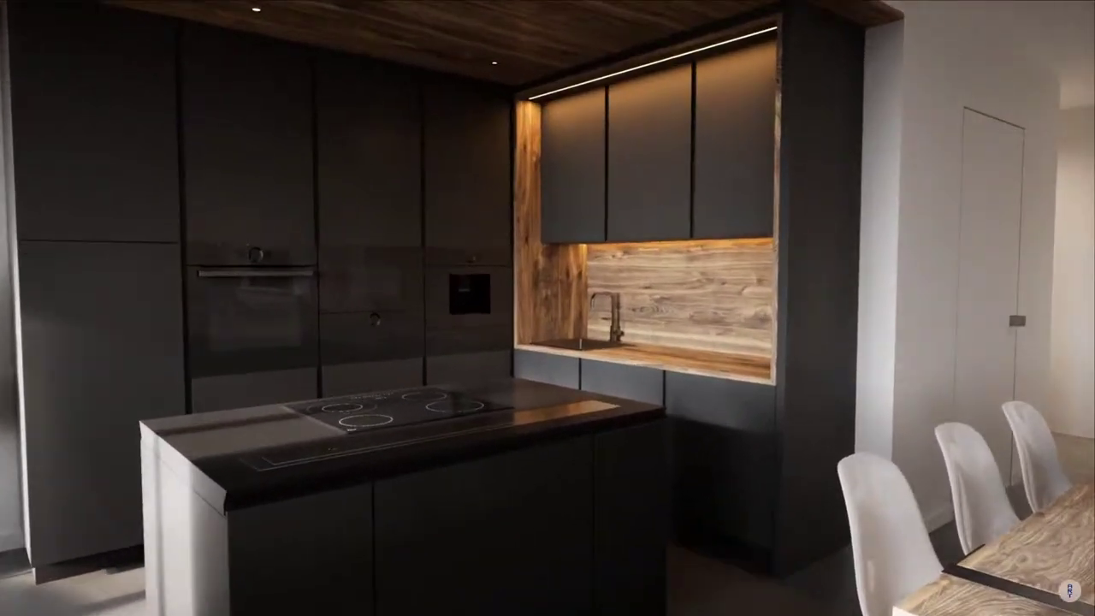
mouse_move(479, 613)
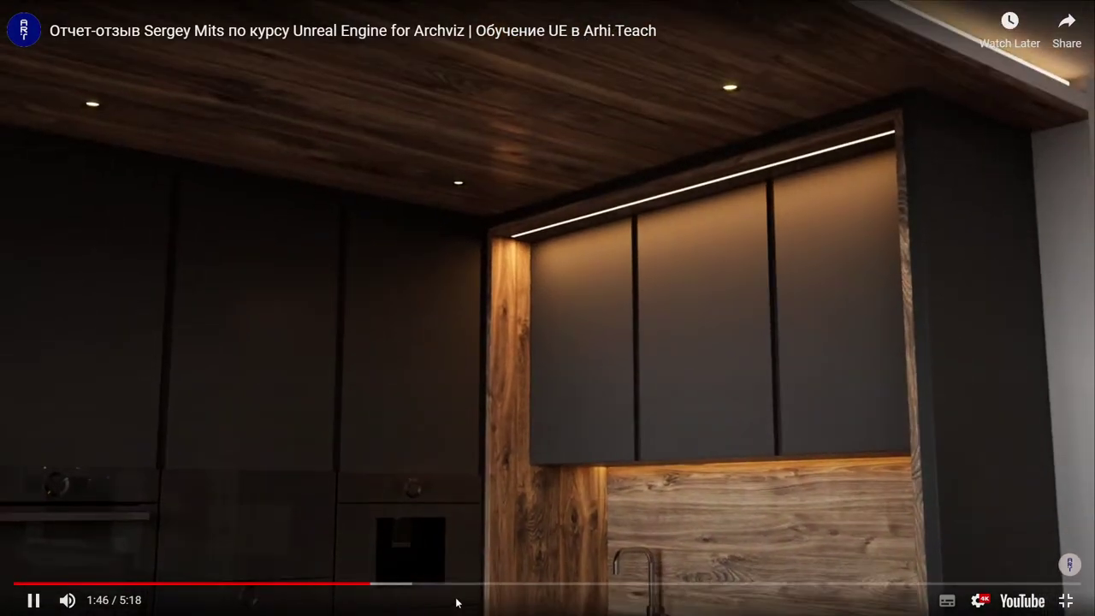
left_click(404, 585)
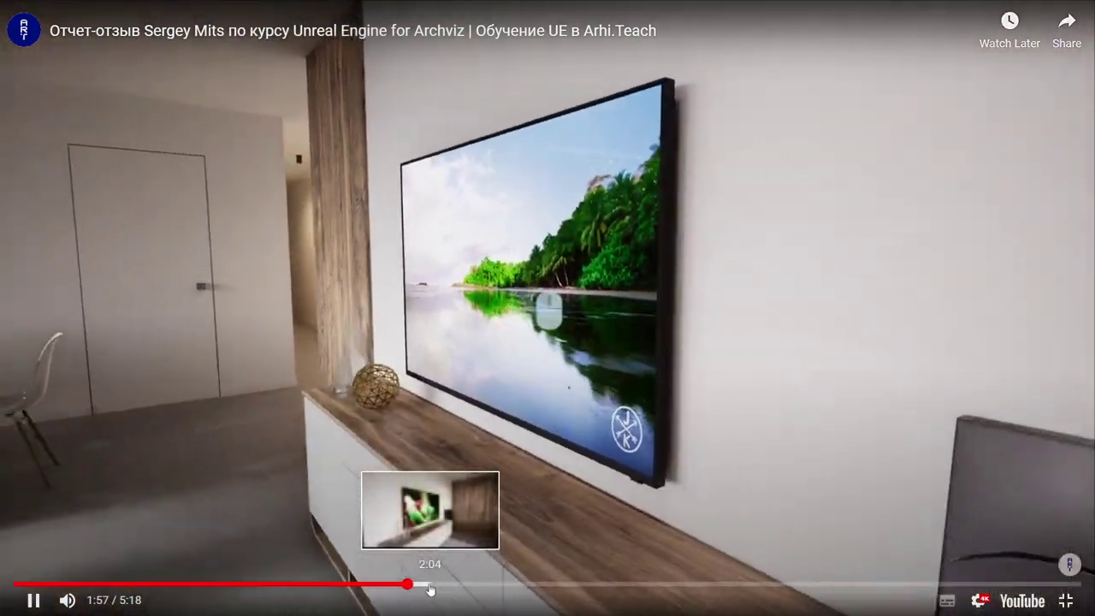
left_click(427, 586)
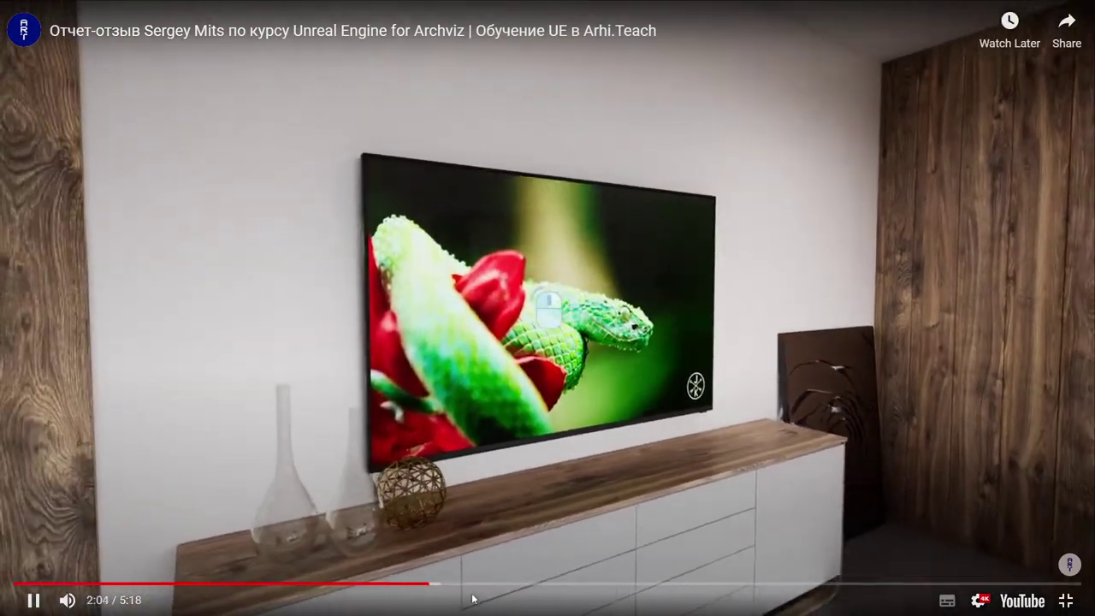
left_click(439, 585)
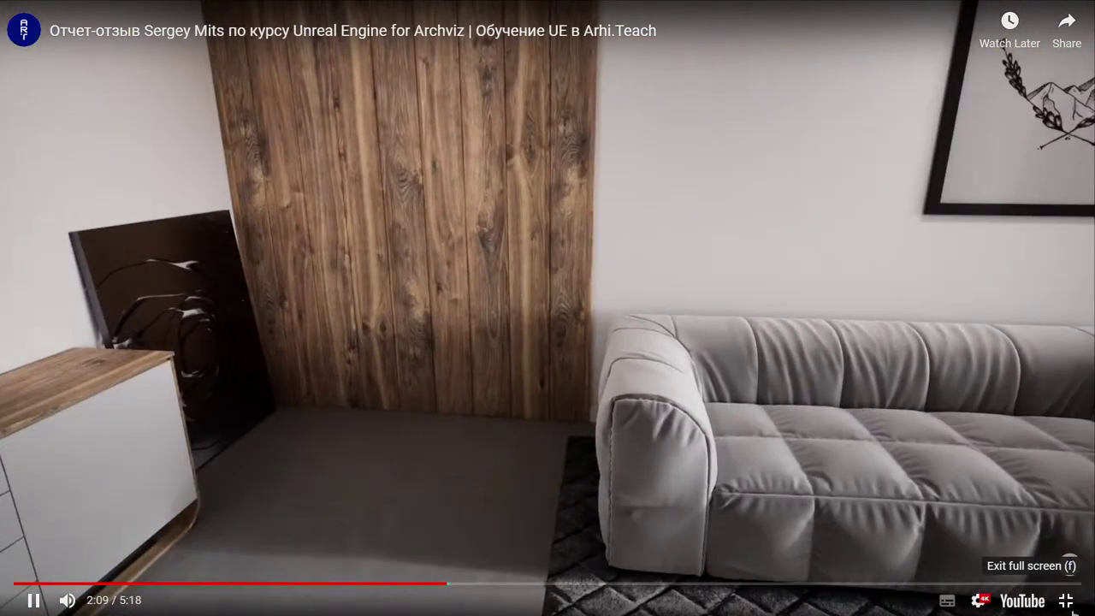
left_click(1067, 604)
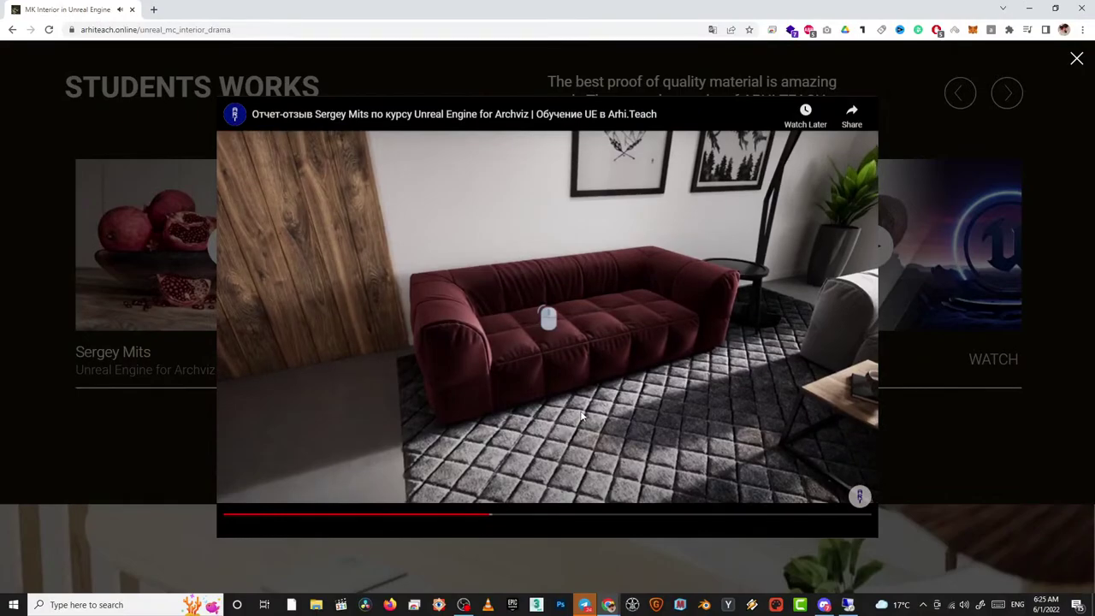
left_click(581, 417)
- Close the video overlay and step the Student Feedback slider through five more testimonials
left_click(1050, 342)
scroll(967, 455, "down", 10)
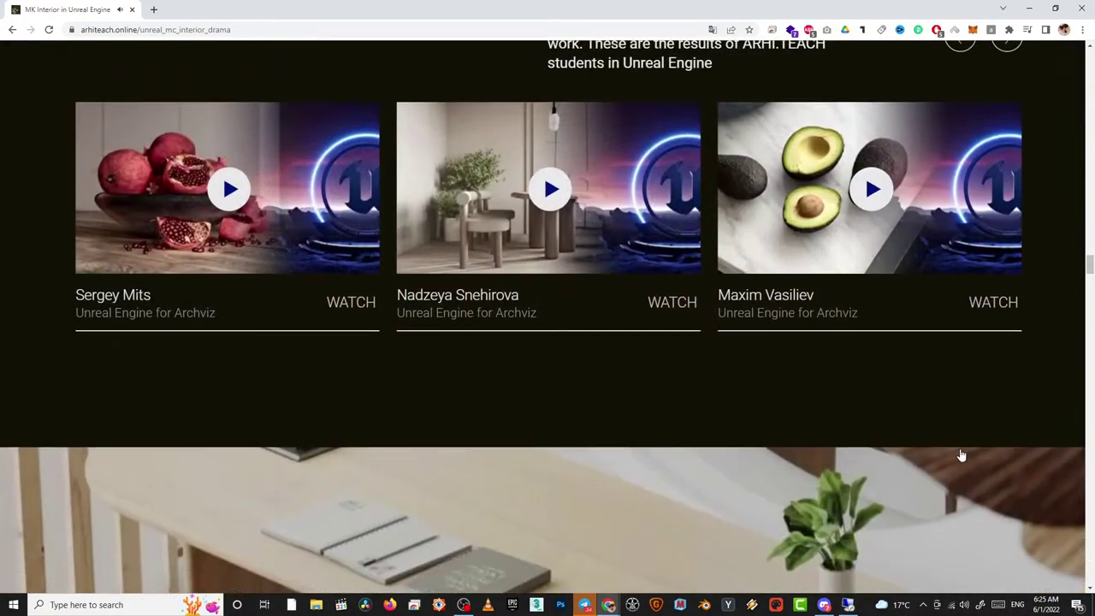
scroll(969, 462, "down", 2)
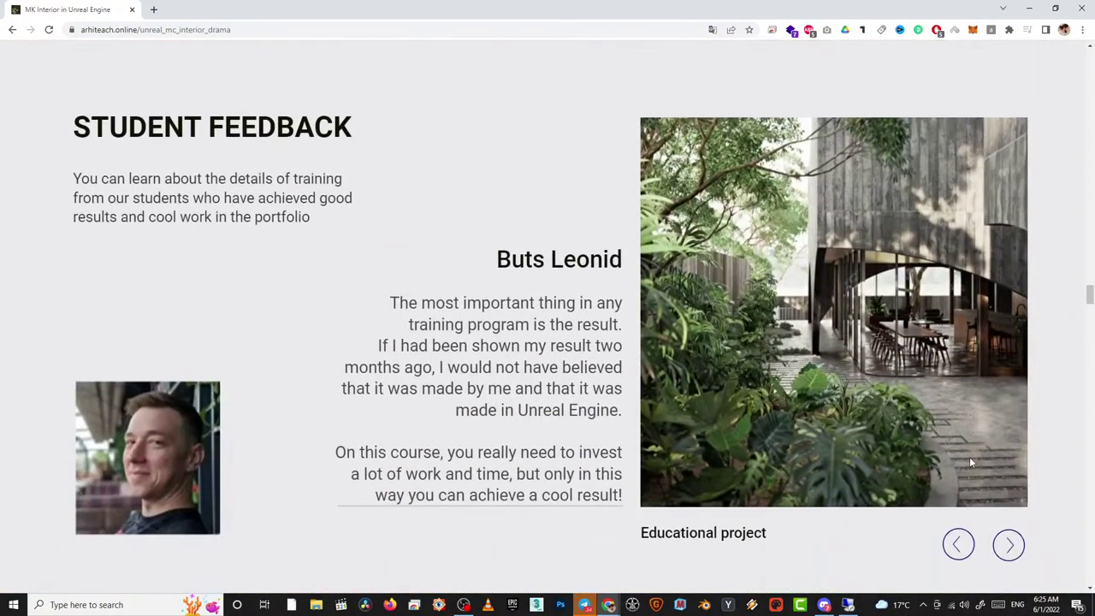
left_click(1008, 473)
left_click(1010, 472)
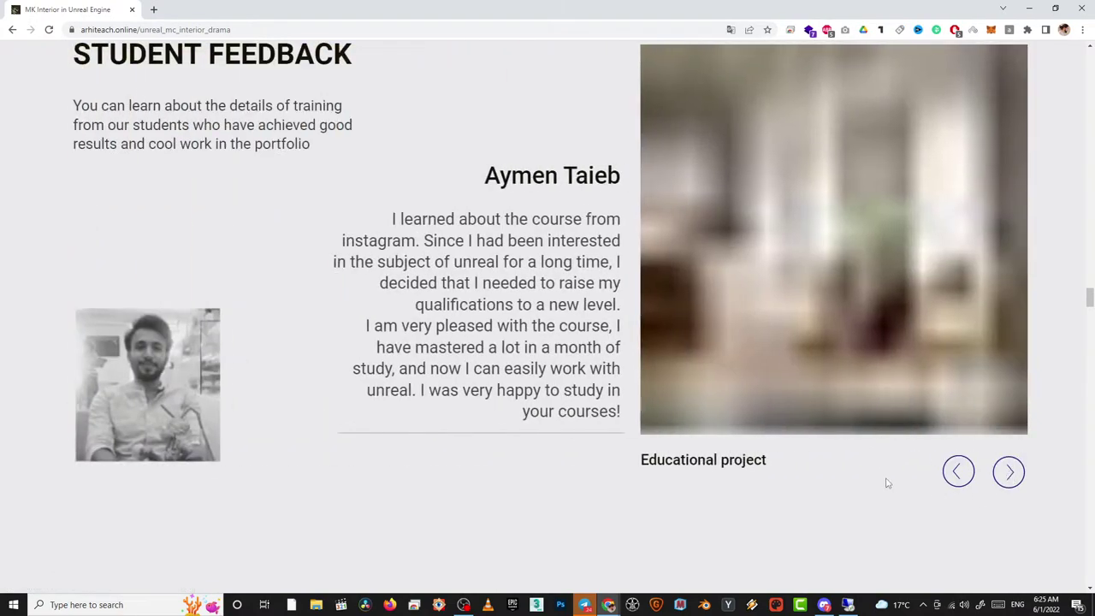
scroll(889, 484, "down", 2)
scroll(890, 484, "up", 2)
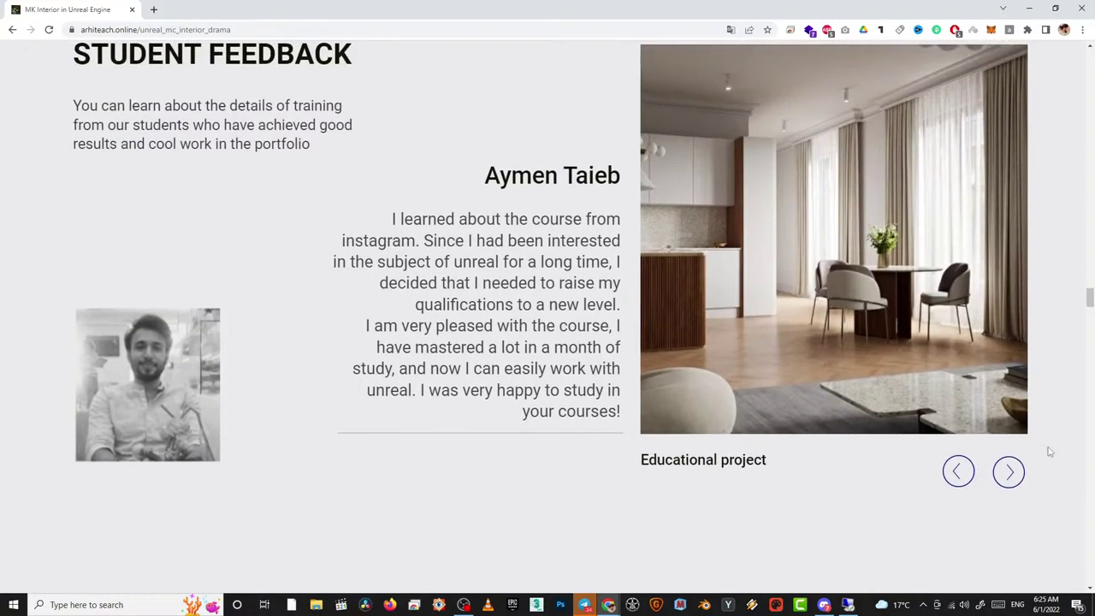
left_click(1014, 471)
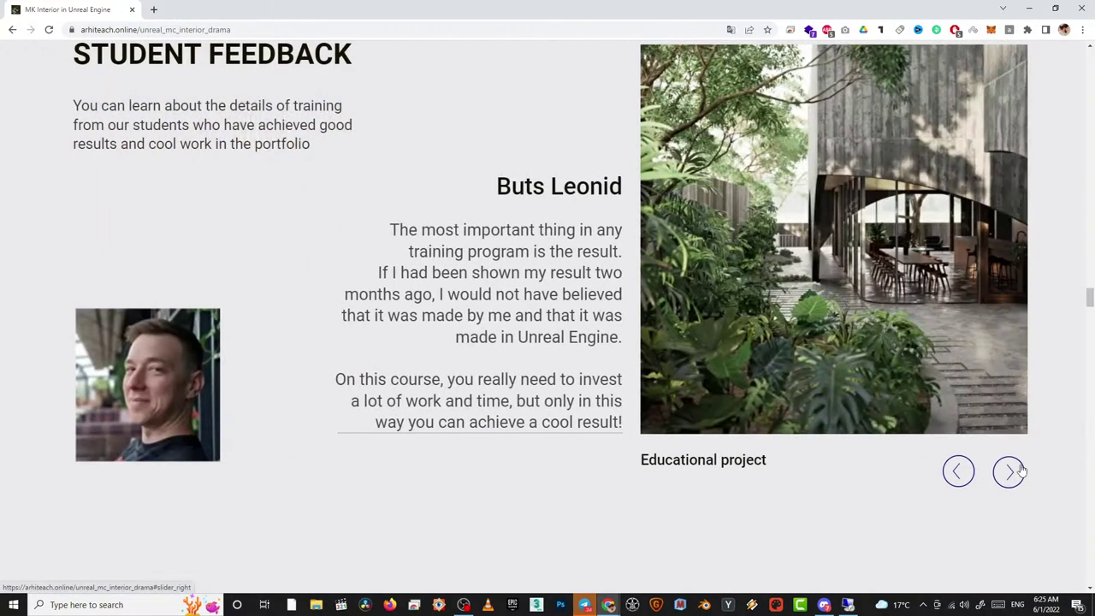
left_click(1010, 471)
left_click(1010, 471)
- Scroll further down the page, then reload the master class page
scroll(1026, 475, "down", 5)
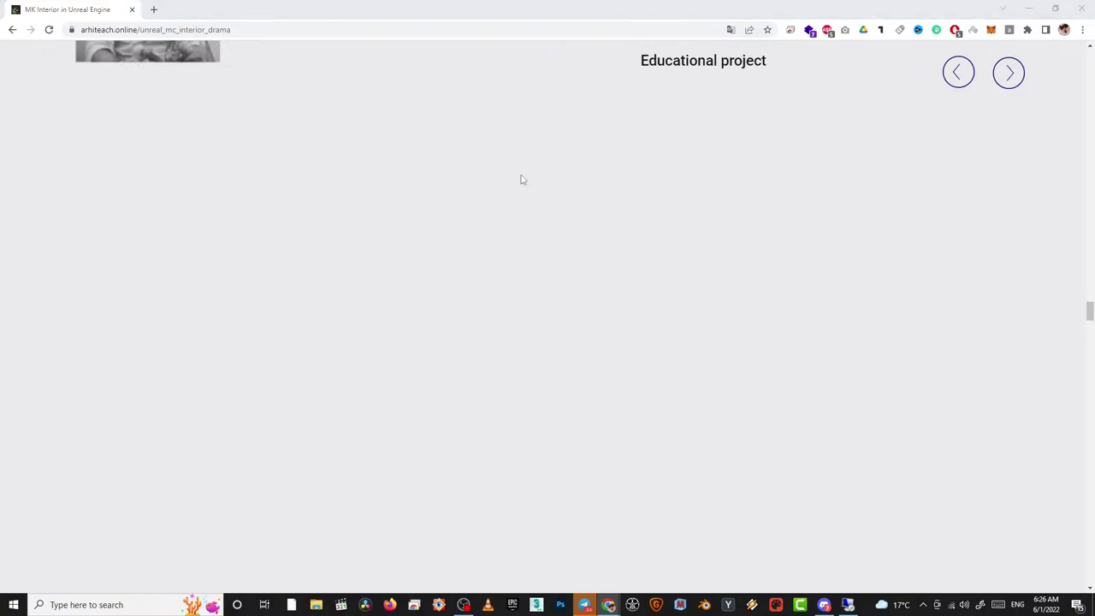
scroll(547, 192, "down", 5)
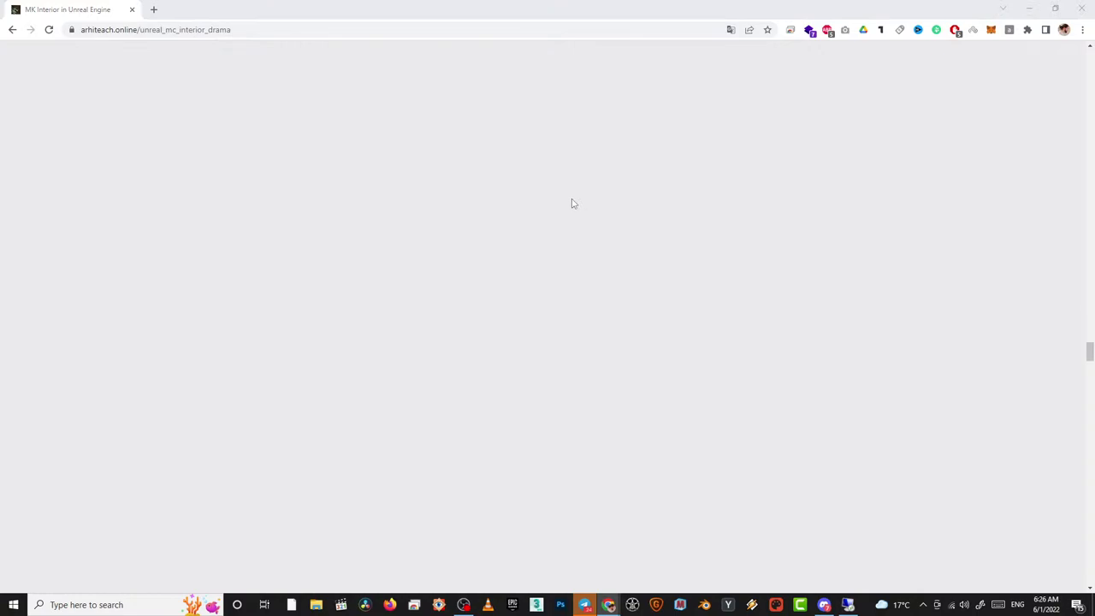
scroll(573, 203, "down", 3)
scroll(575, 205, "up", 5)
scroll(575, 205, "down", 1)
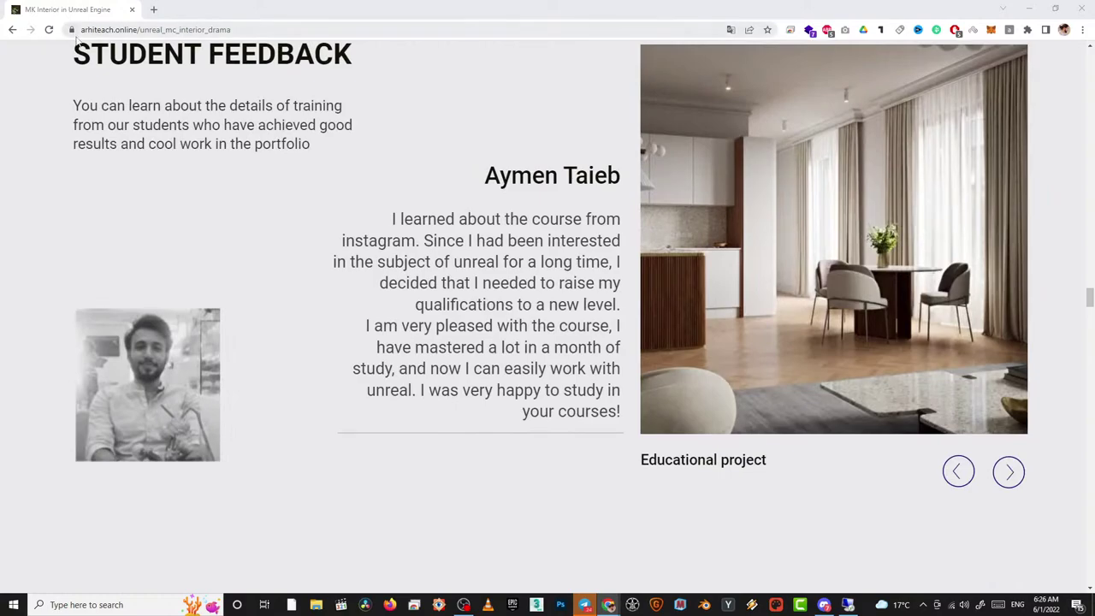
left_click(49, 29)
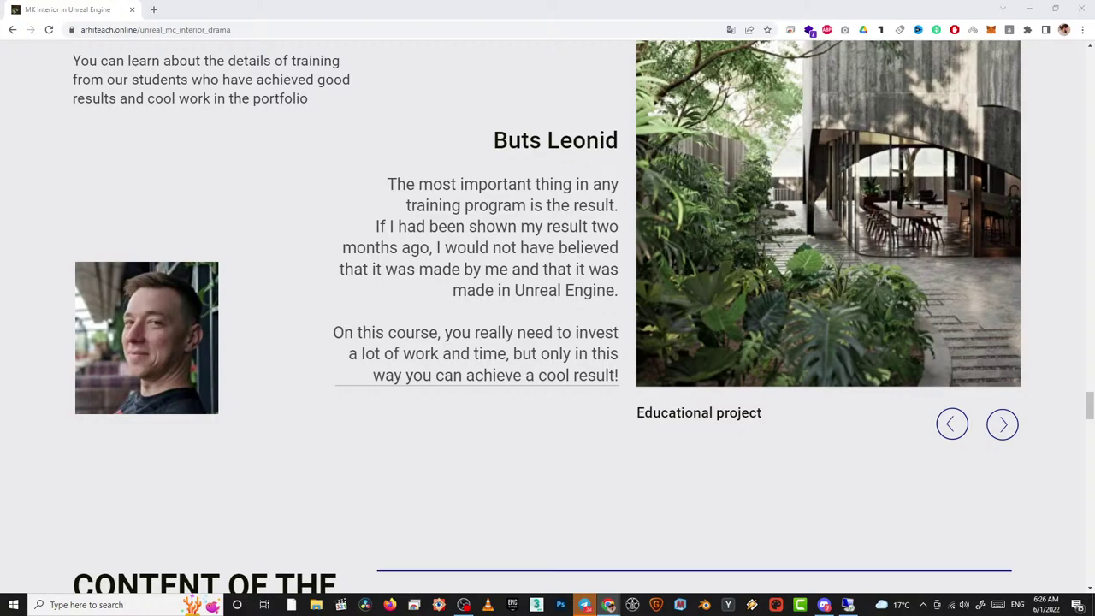
scroll(305, 399, "down", 4)
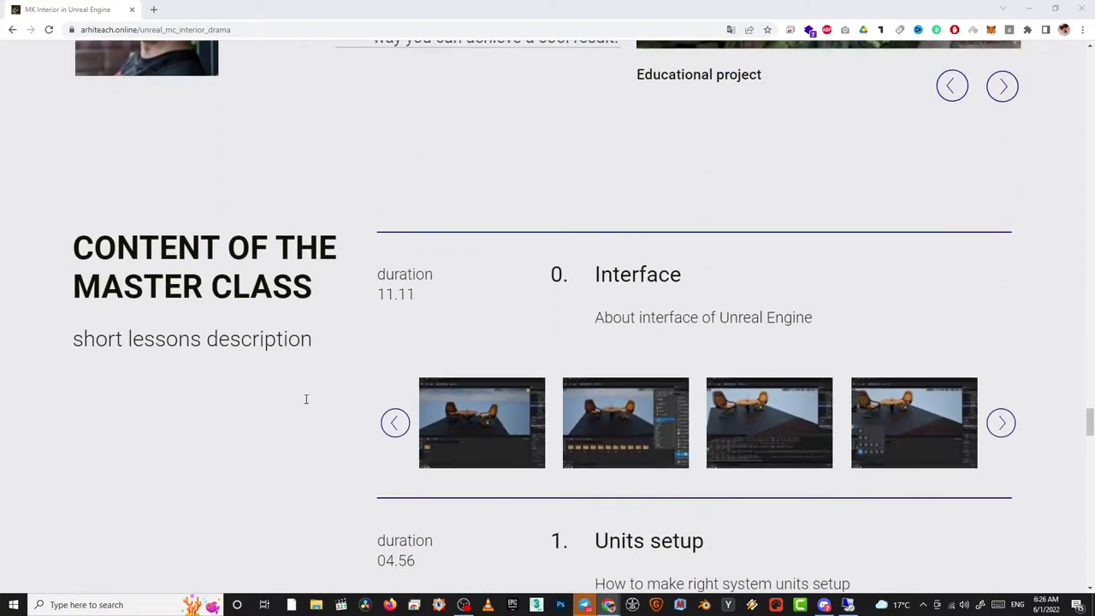
scroll(306, 398, "down", 1)
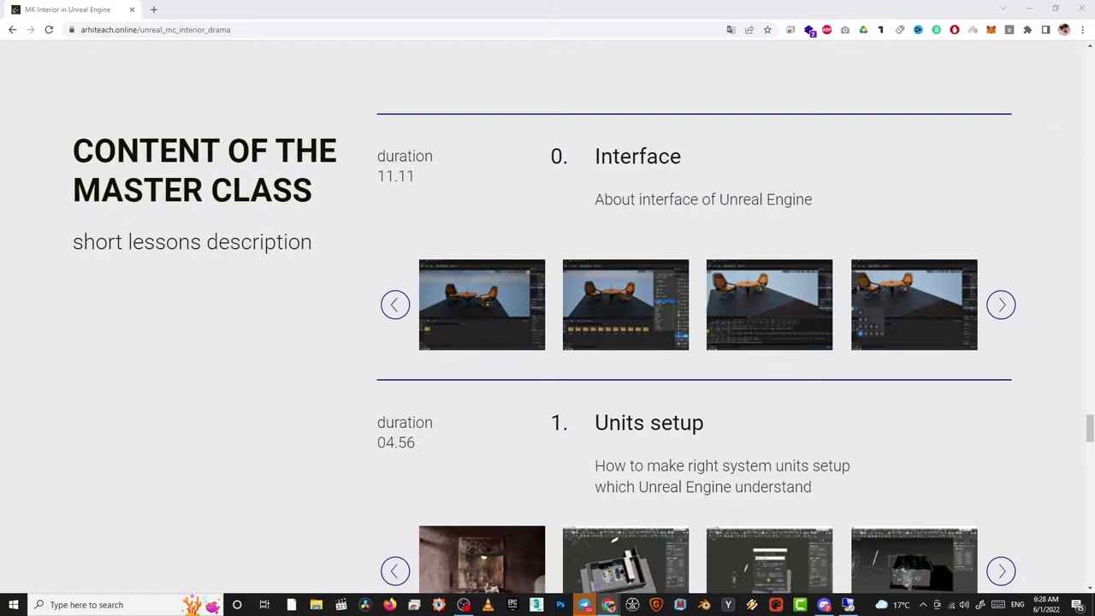
- Page through the Units setup and Structure, naming, unwrapping lesson preview carousels
scroll(66, 221, "down", 3)
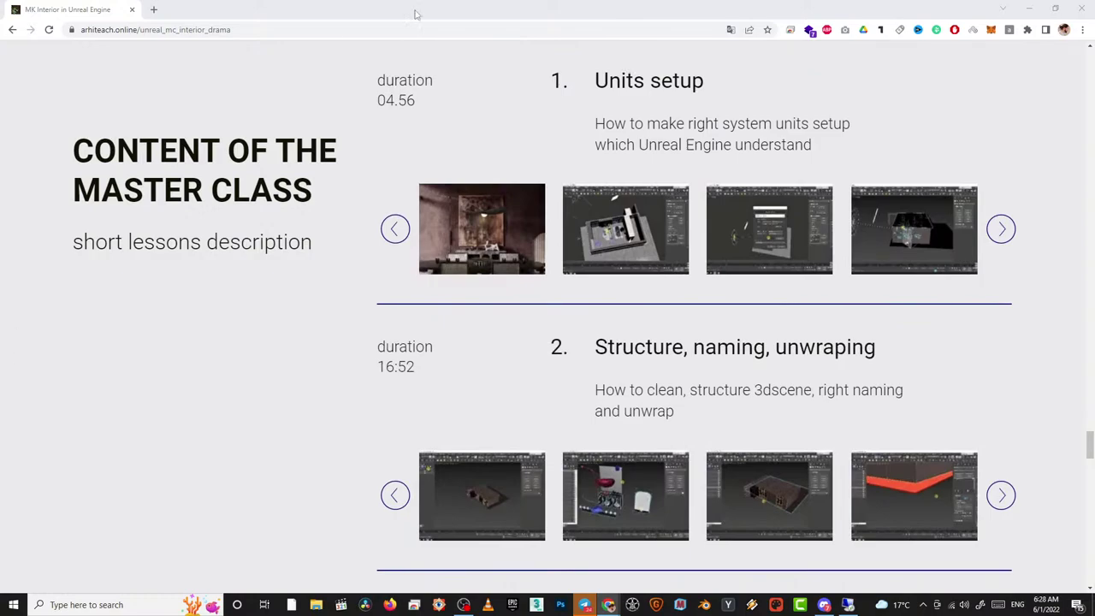
left_click(999, 229)
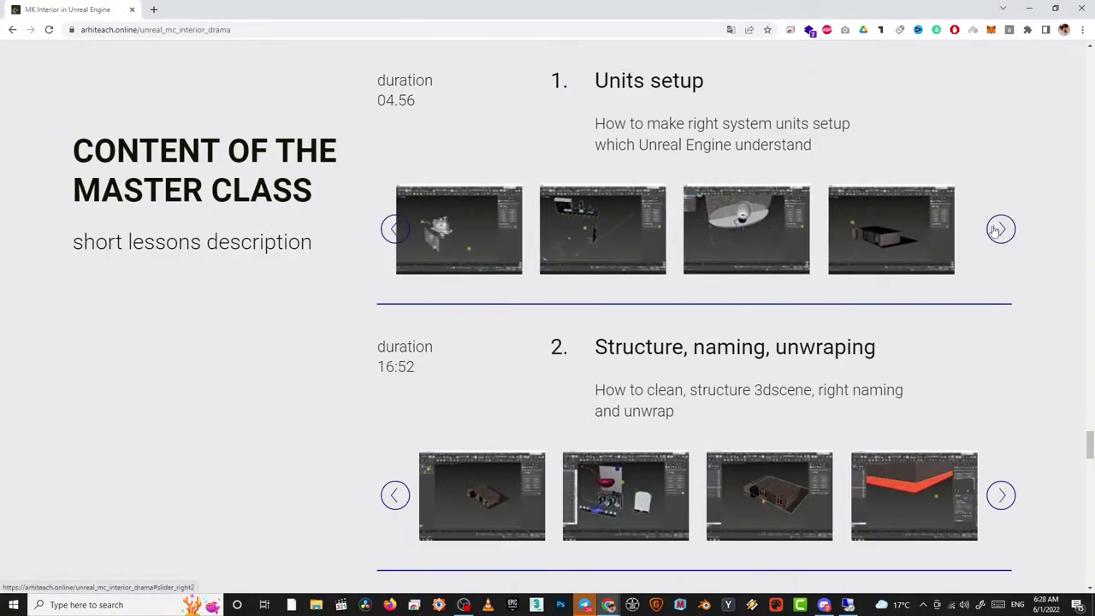
scroll(980, 309, "down", 1)
scroll(983, 295, "down", 1)
left_click(1001, 266)
left_click(1001, 266)
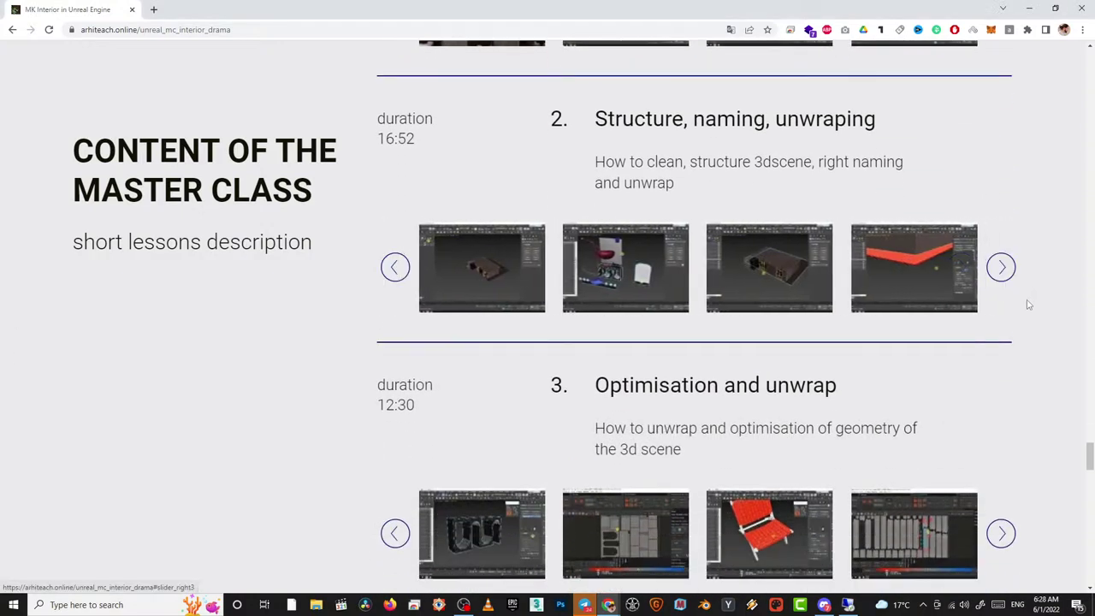
- Scroll down past the remaining lessons to the BUY VALUABLE KNOWLEDGES pricing section
scroll(1029, 306, "down", 2)
scroll(1031, 308, "down", 13)
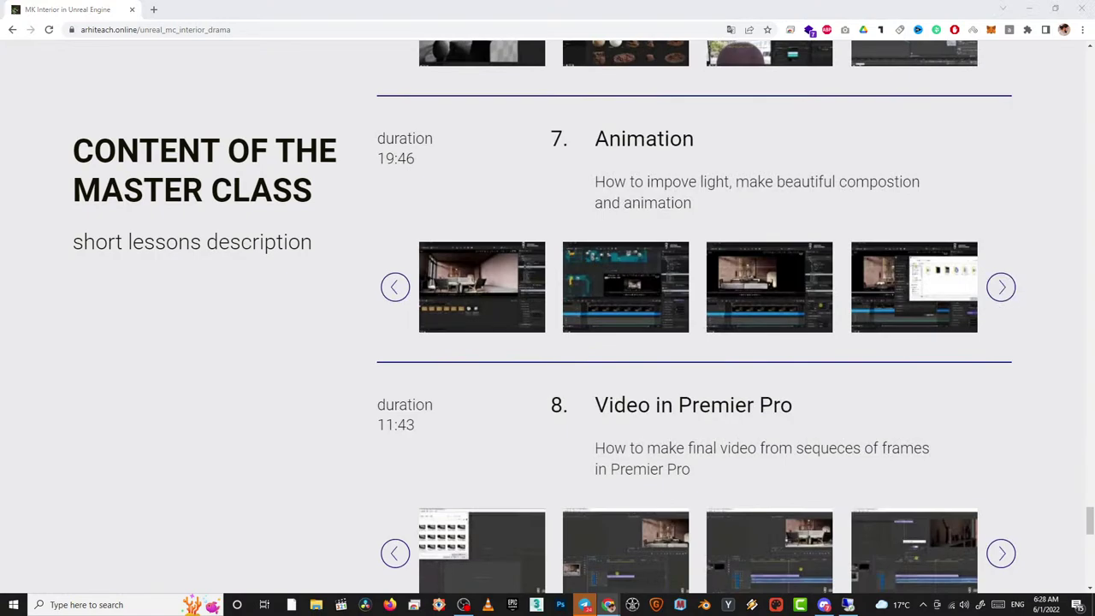
scroll(171, 295, "down", 1)
scroll(102, 310, "down", 3)
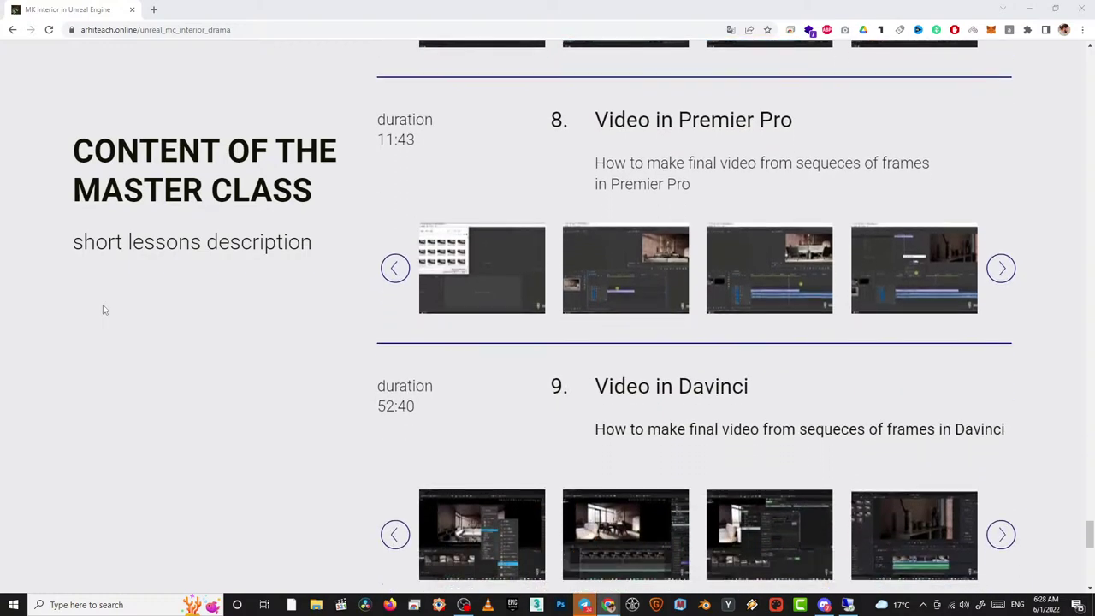
scroll(103, 310, "down", 1)
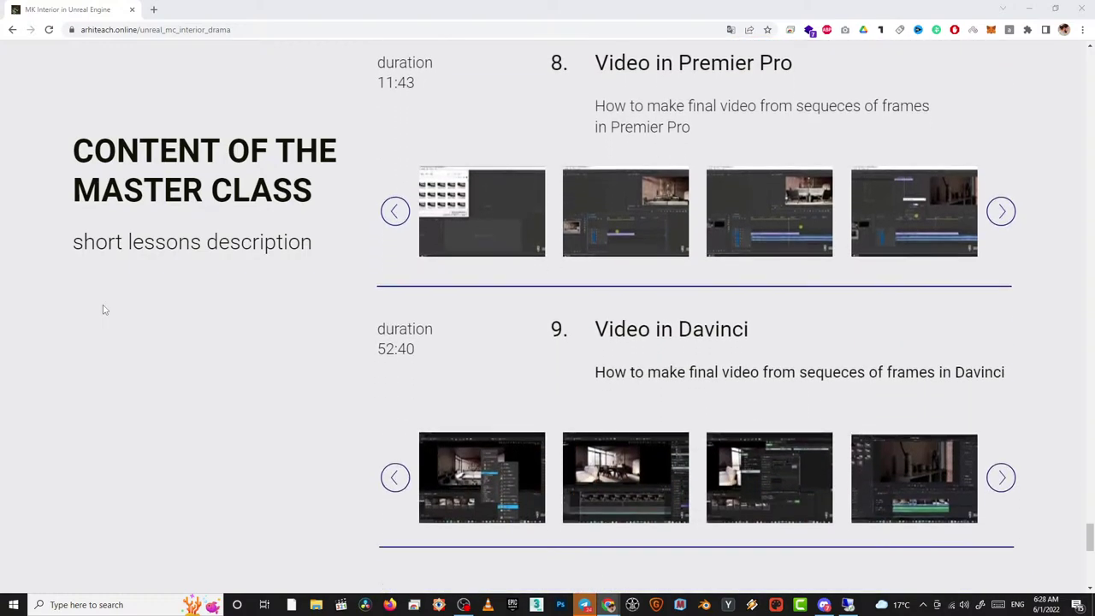
scroll(103, 310, "down", 2)
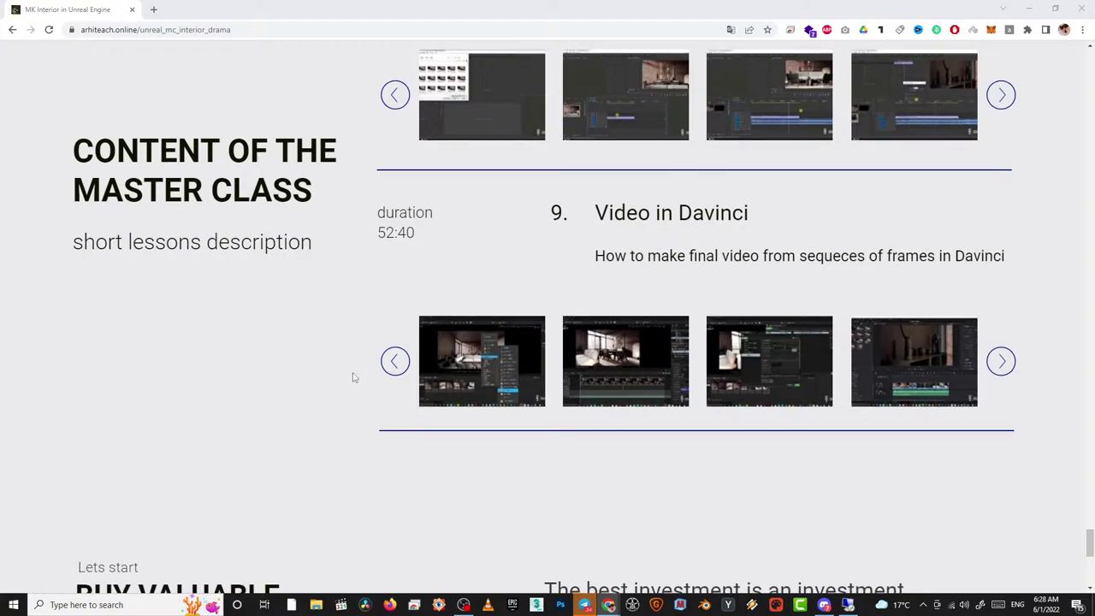
scroll(355, 374, "down", 5)
scroll(357, 384, "down", 1)
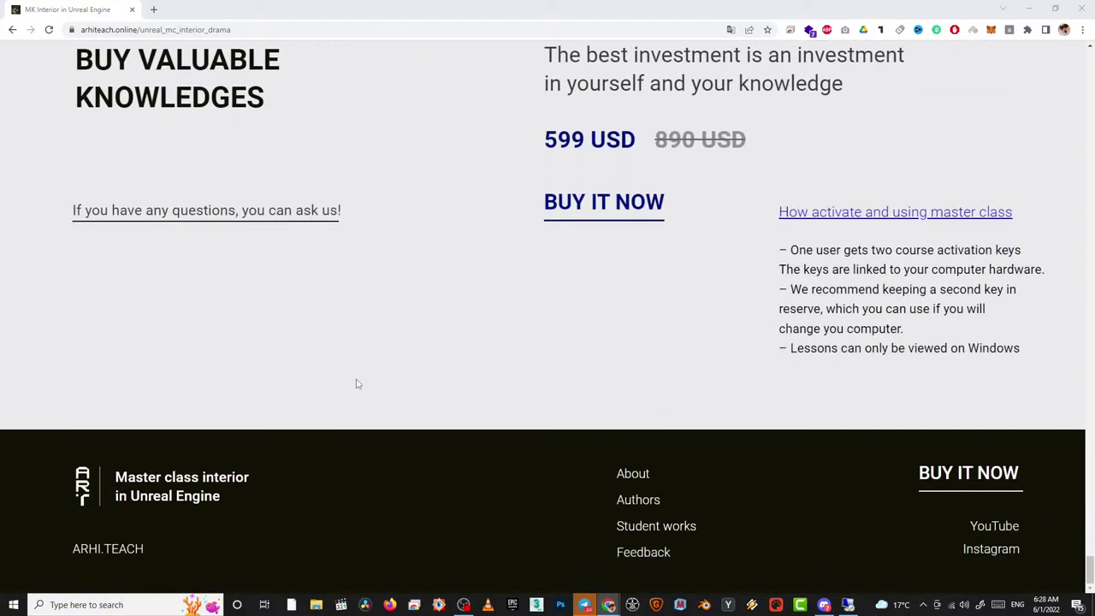
scroll(716, 330, "up", 2)
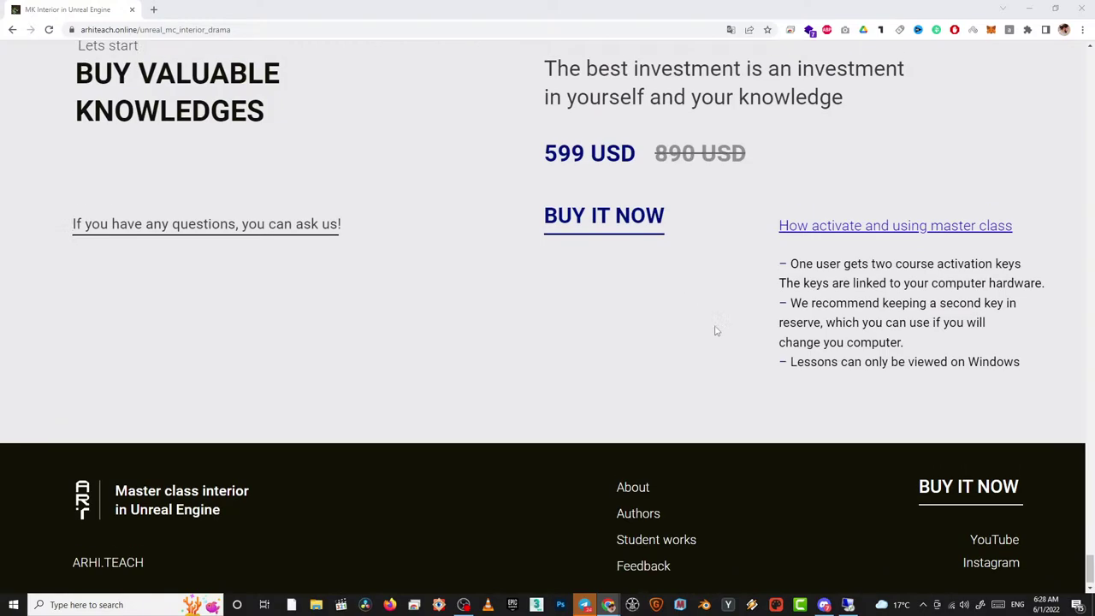
scroll(733, 353, "up", 1)
- Open the 'How activate and using master class' guide and play activate_course.mp4 through 0:55
left_click(912, 444)
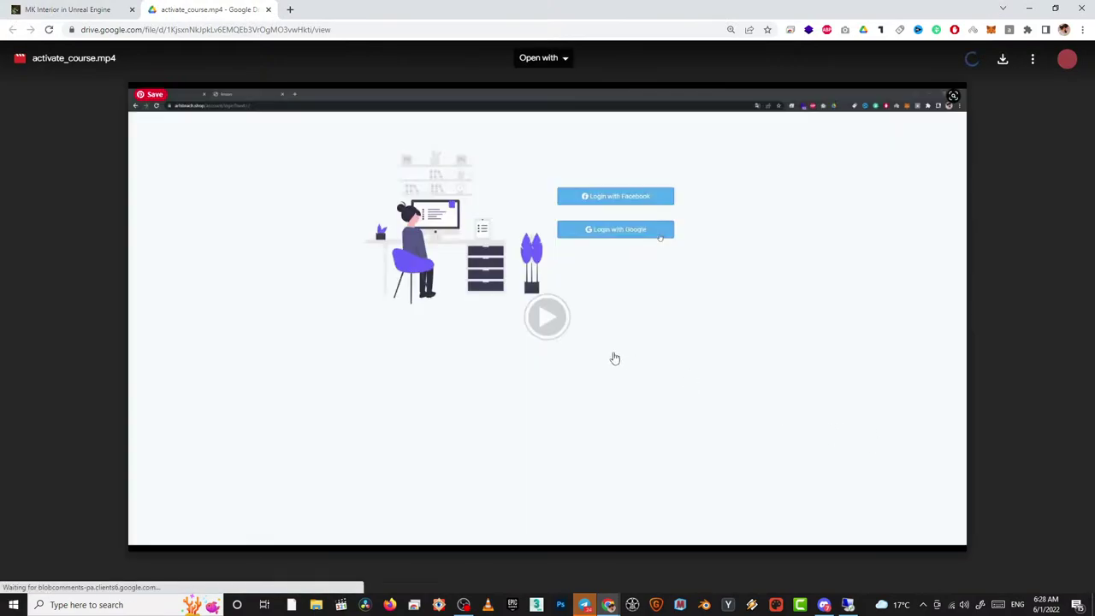
left_click(530, 317)
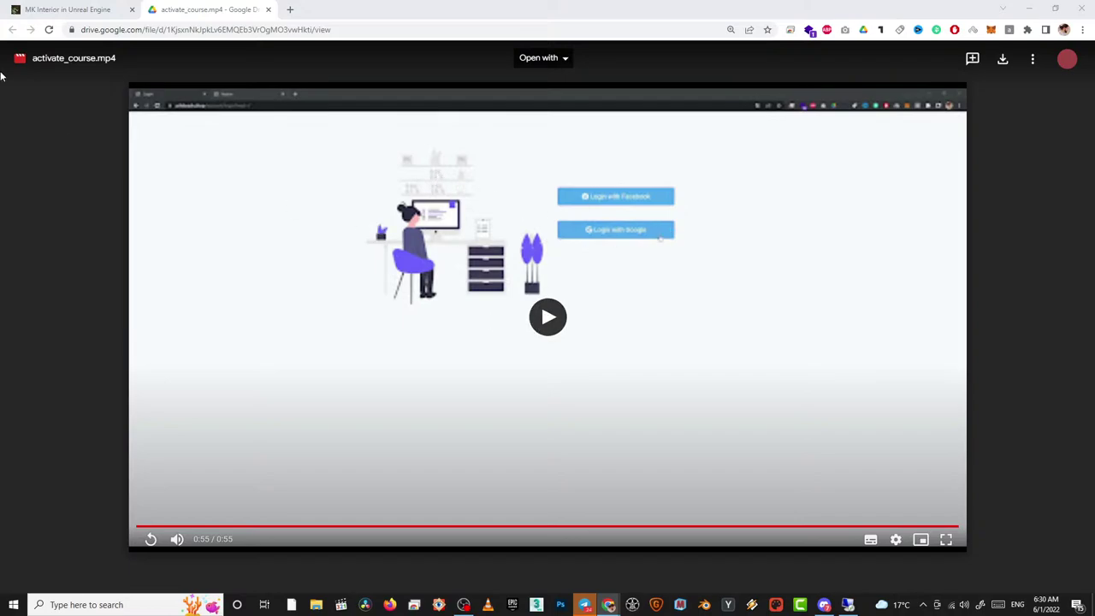
left_click(49, 7)
- Return to the page top, then scroll past Advantages to the wall-lamp interior render
scroll(795, 223, "down", 3)
scroll(796, 222, "up", 1)
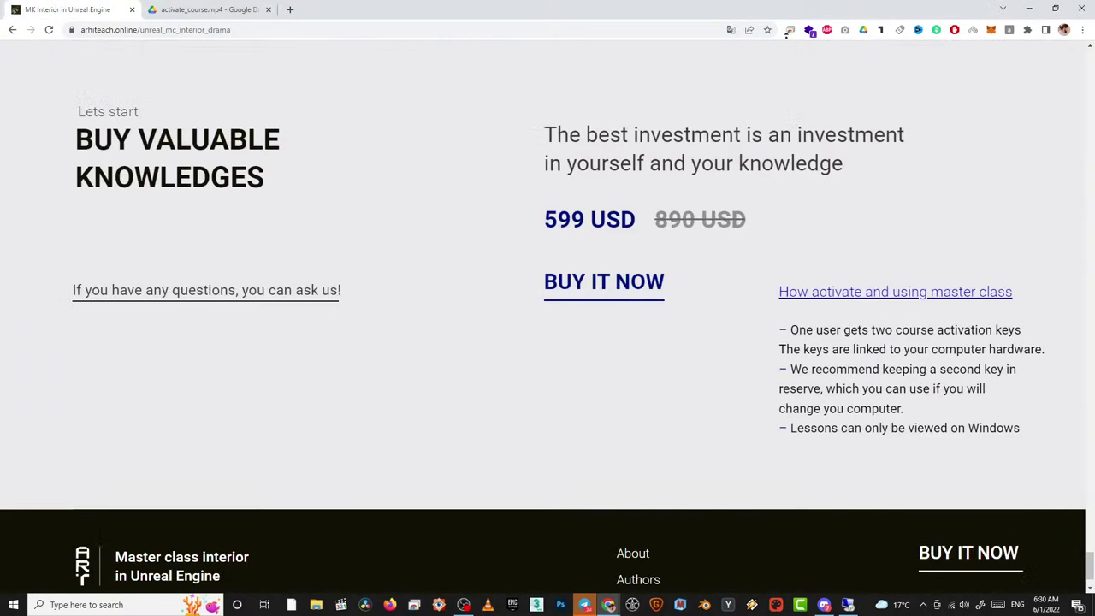
key("Home")
scroll(797, 157, "down", 10)
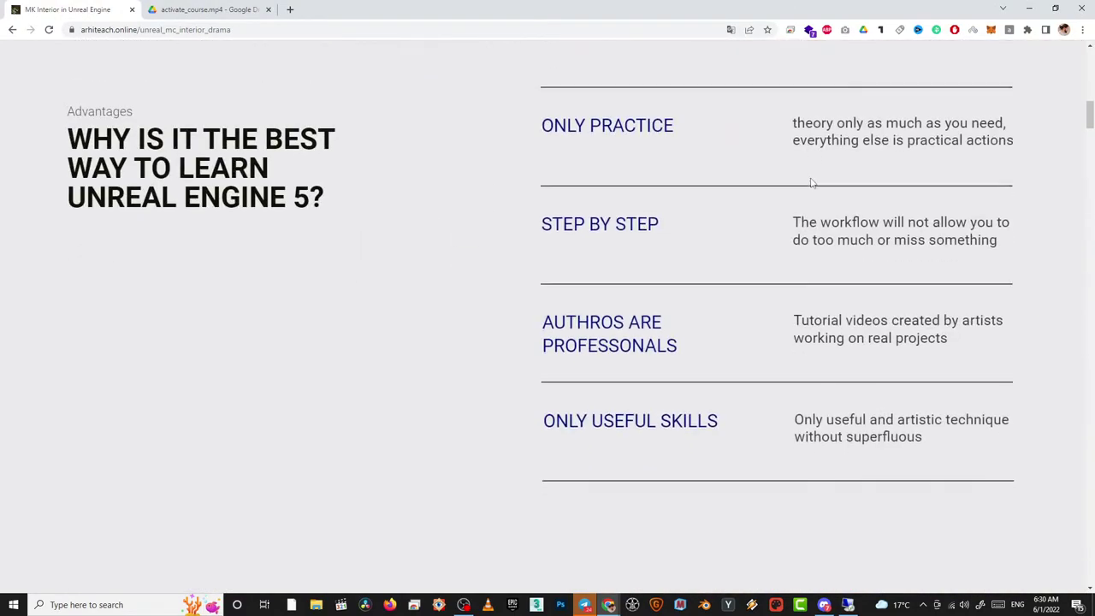
scroll(813, 183, "down", 10)
scroll(814, 178, "up", 1)
scroll(813, 179, "down", 6)
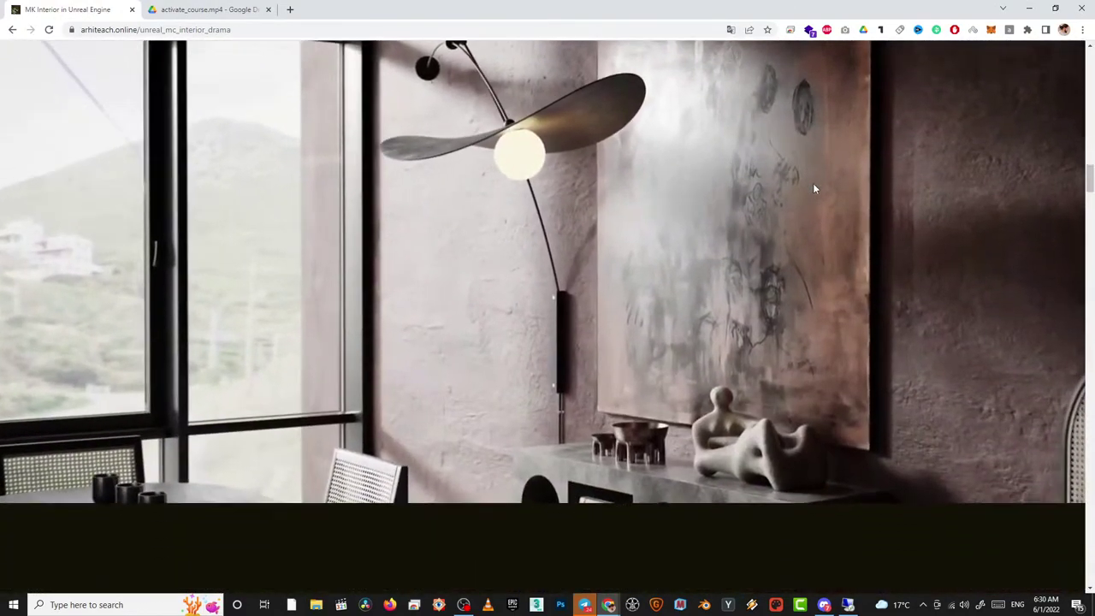
scroll(813, 184, "up", 1)
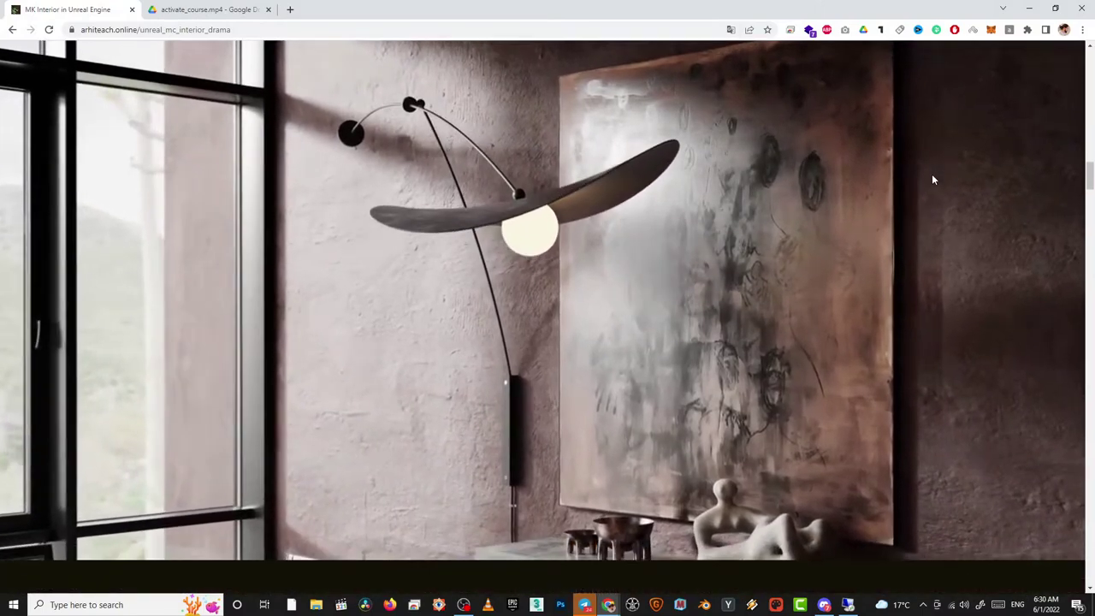